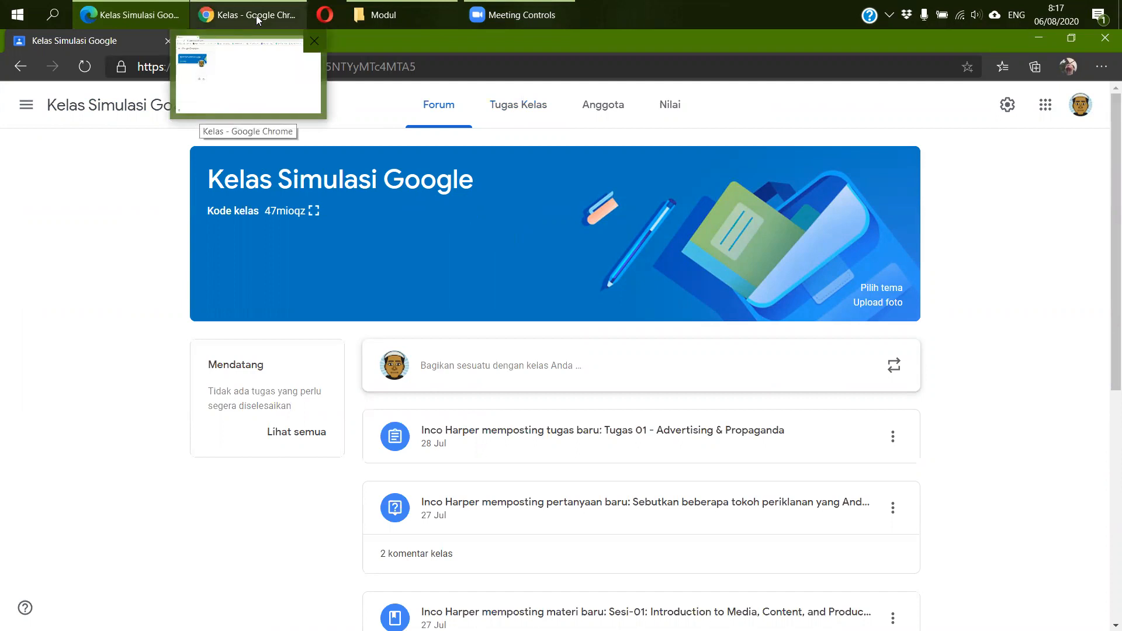
# - Switch to Chrome to view the Kelas Simulasi Google class from the student account, and return to the teacher's class in Edge
pyautogui.click(256, 15)
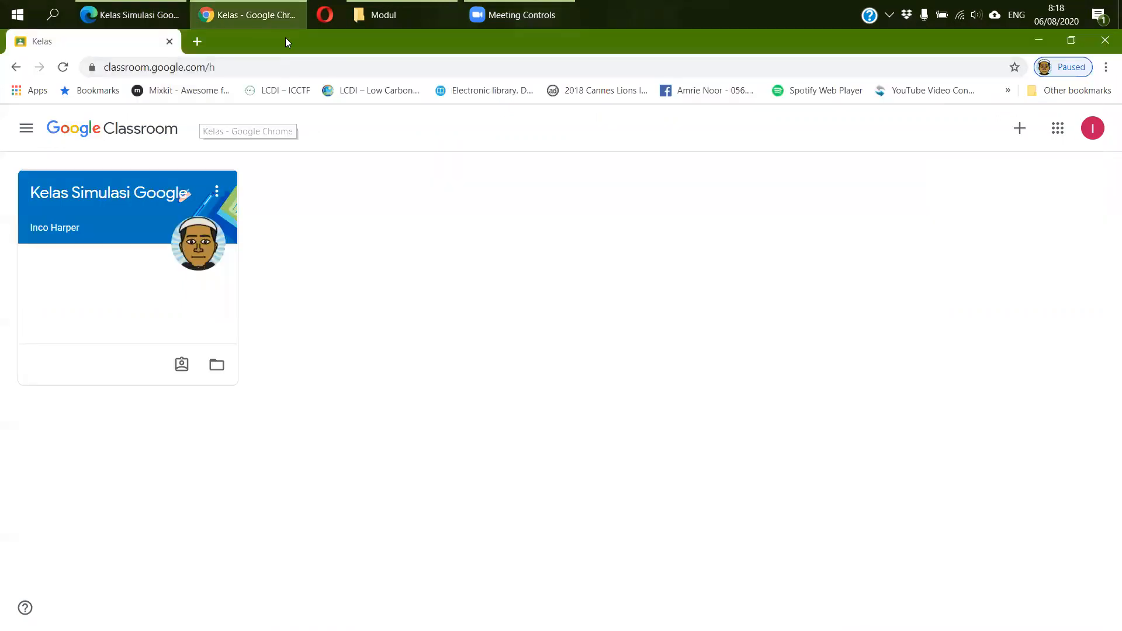
pyautogui.click(129, 199)
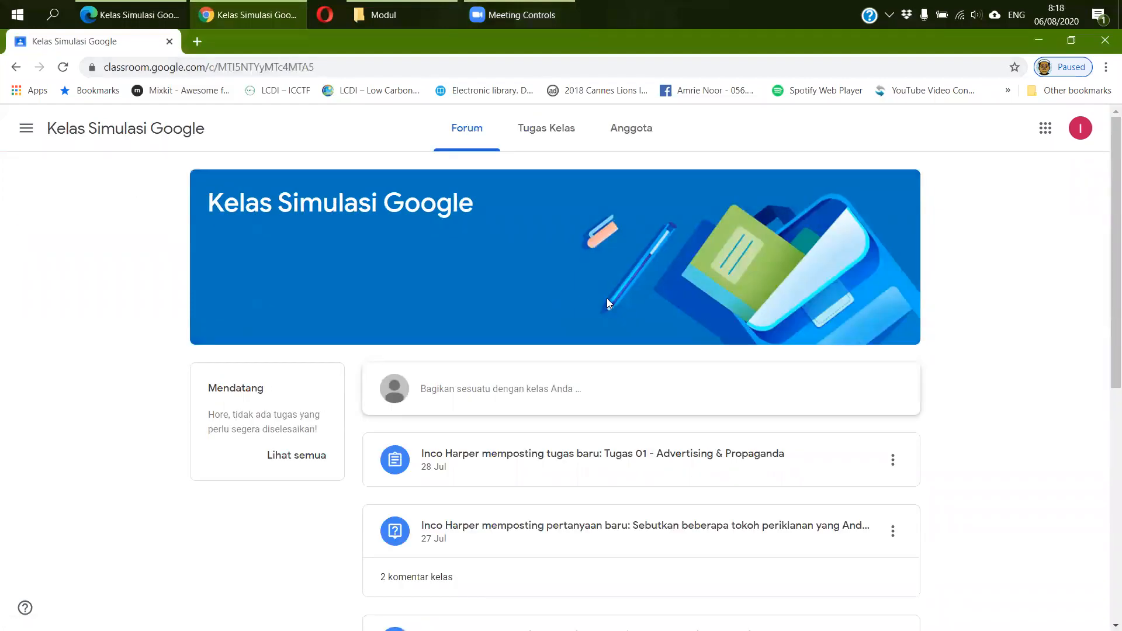
pyautogui.click(134, 18)
pyautogui.click(133, 18)
pyautogui.click(124, 17)
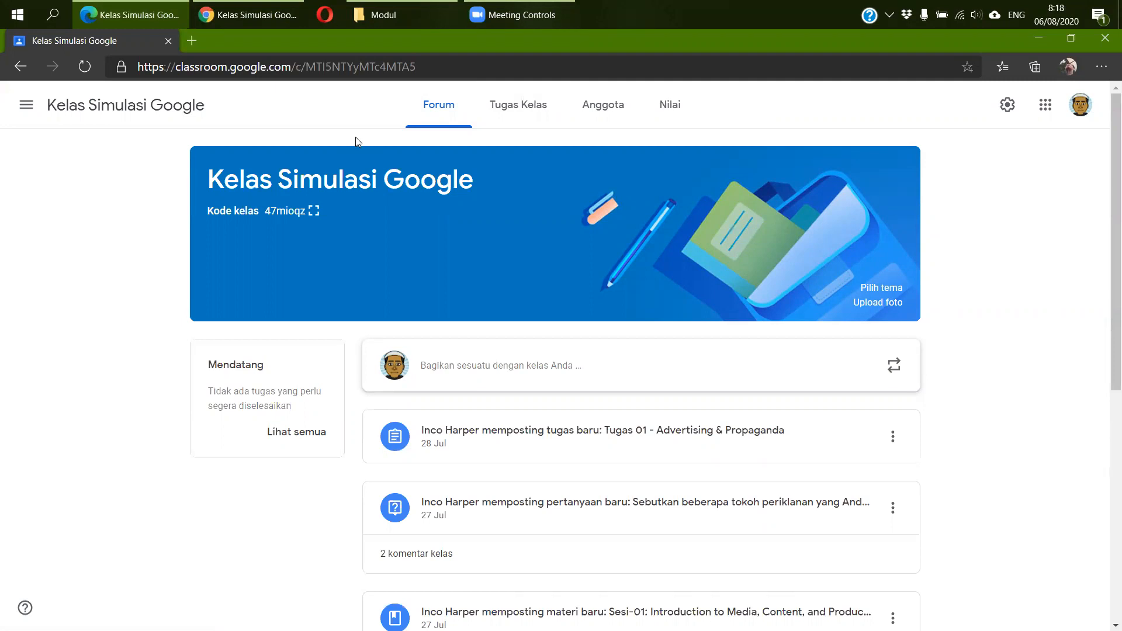
# - Create a quiz assignment (Tugas kuis) in the class's coursework with the title "Kuis Tengah Semester"
pyautogui.click(525, 111)
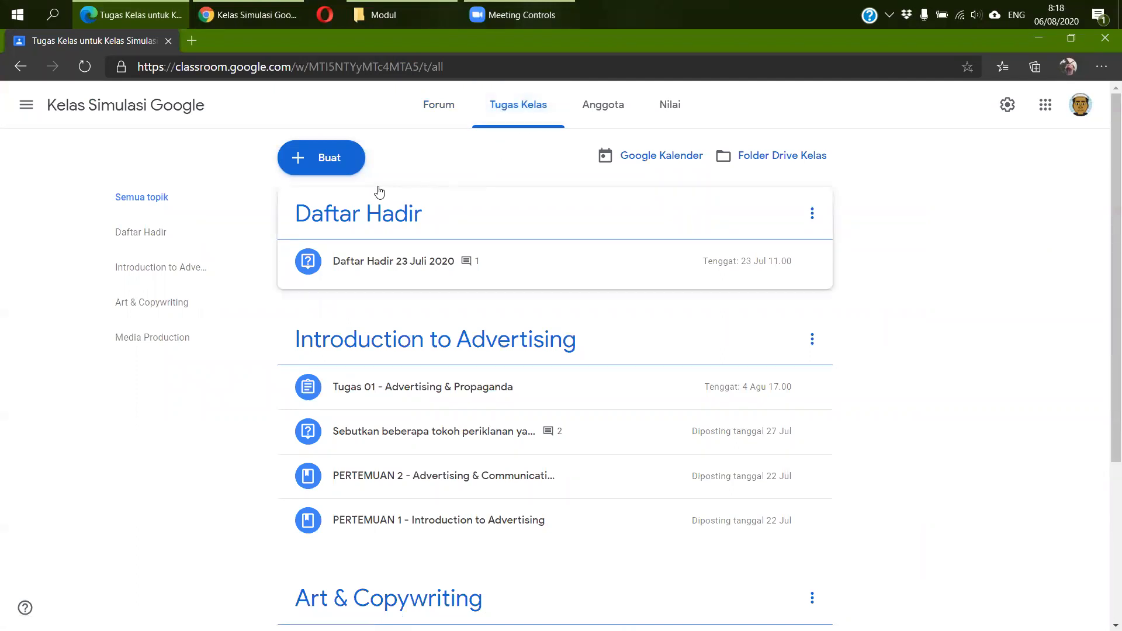
pyautogui.click(350, 157)
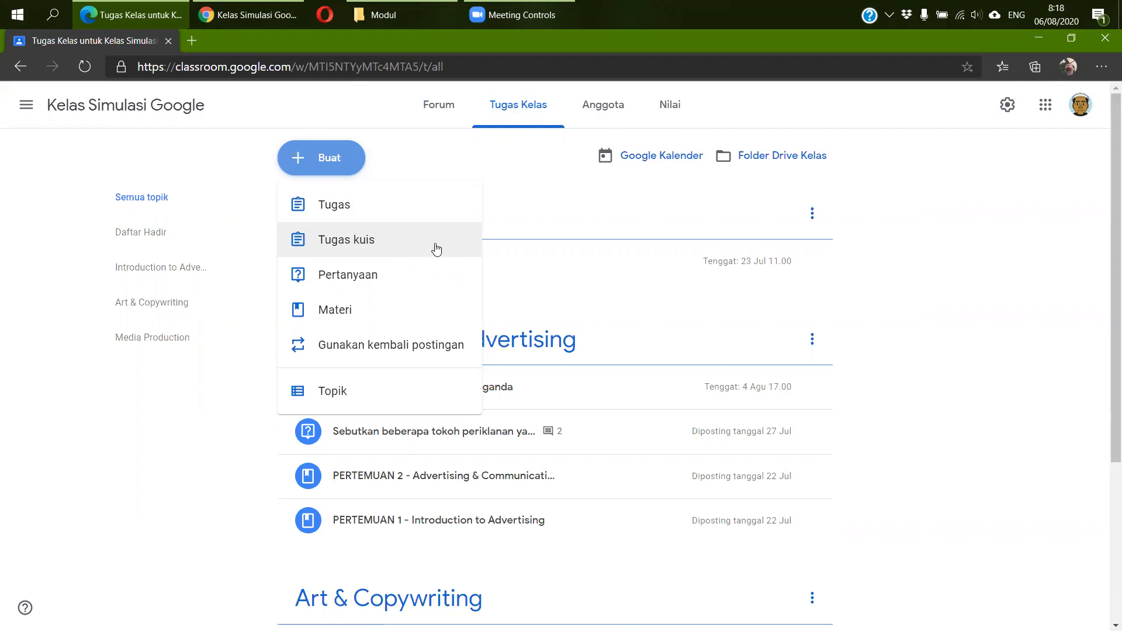
pyautogui.click(431, 246)
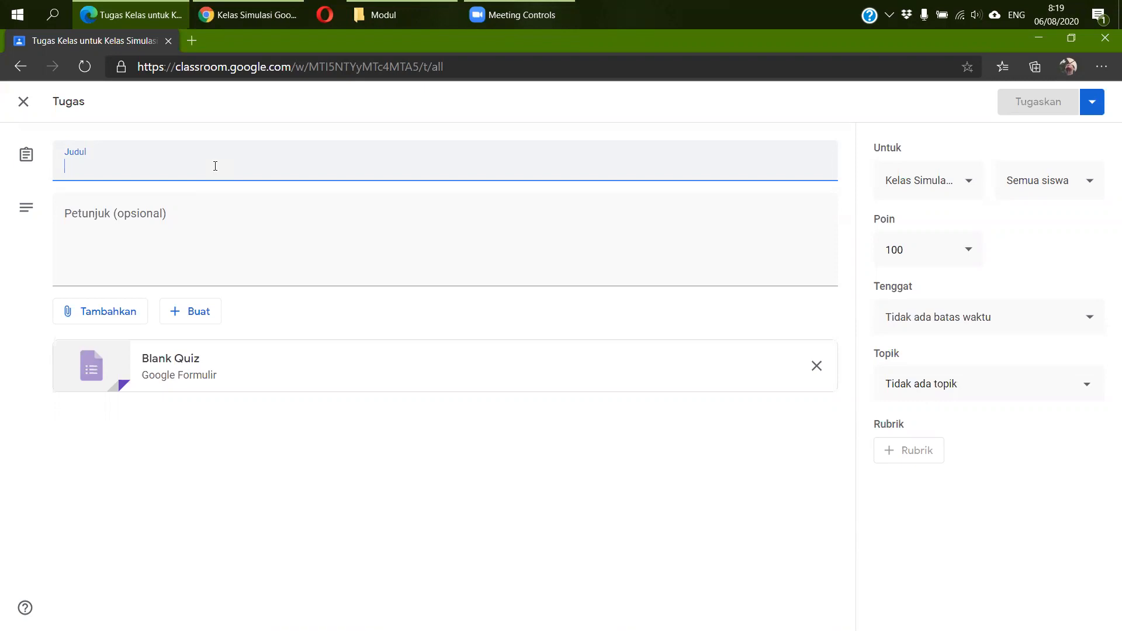
pyautogui.write('Kuis ')
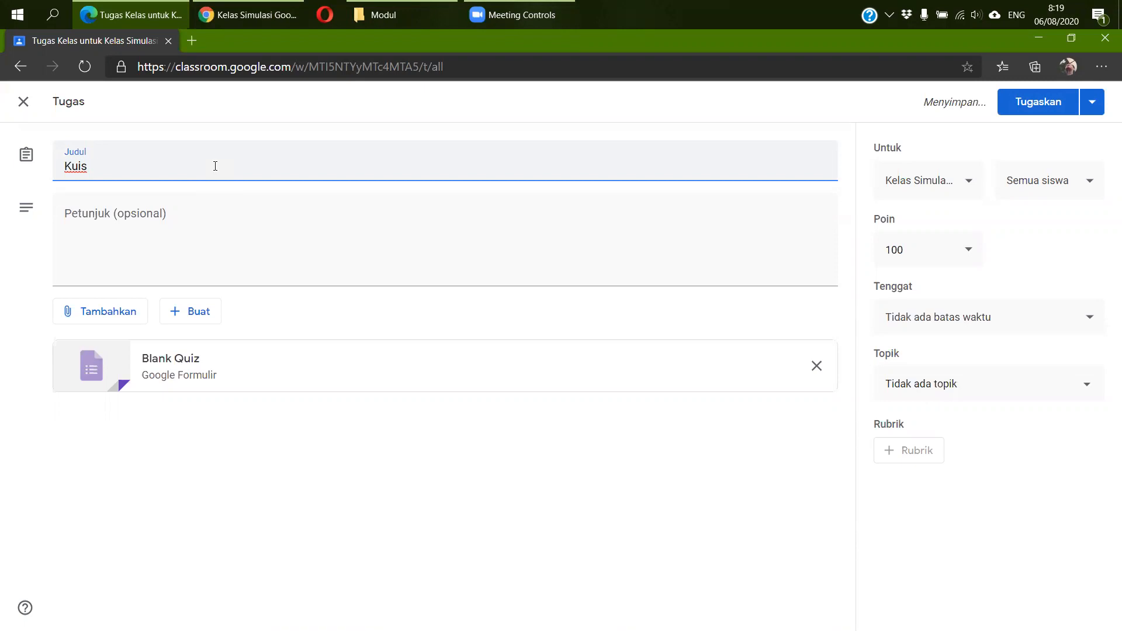
pyautogui.write('Tengah Semester')
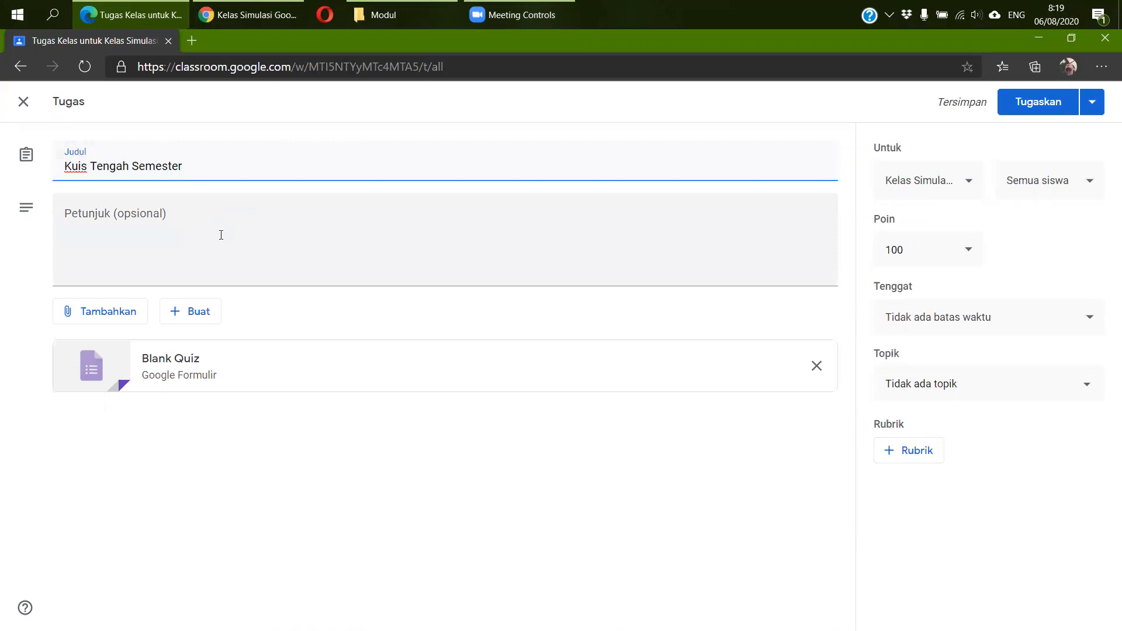
# - Enter the assignment instructions "Jawablah pertanyaan pada Google Form yang menurut Anda paling benar!"
pyautogui.click(221, 234)
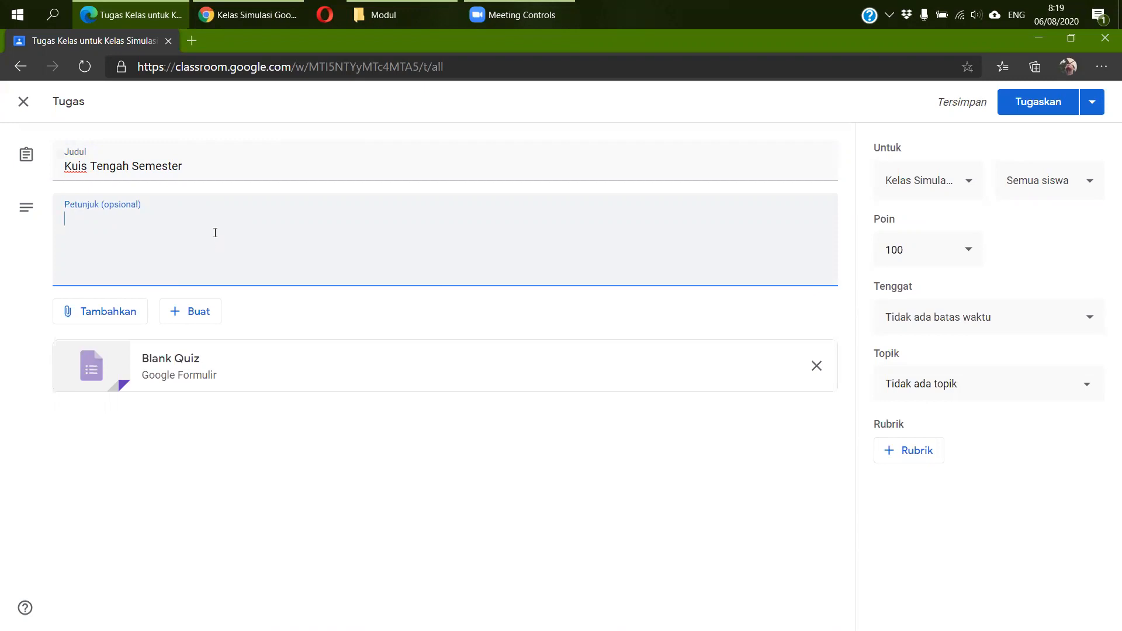
pyautogui.write('Jawablah pert')
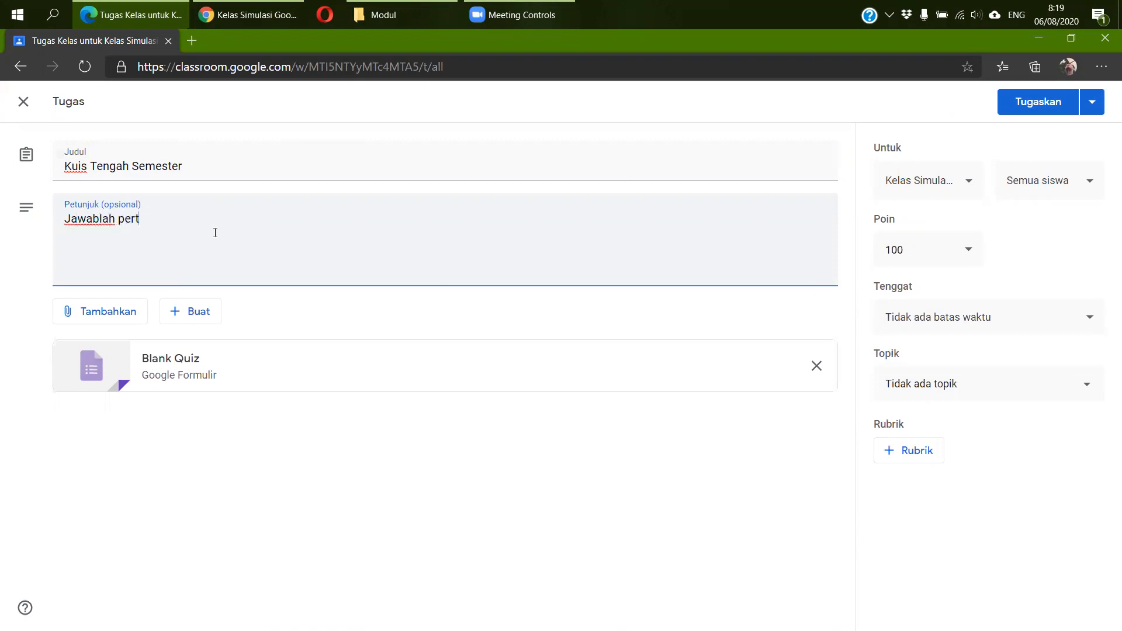
pyautogui.write('anyaan pada ')
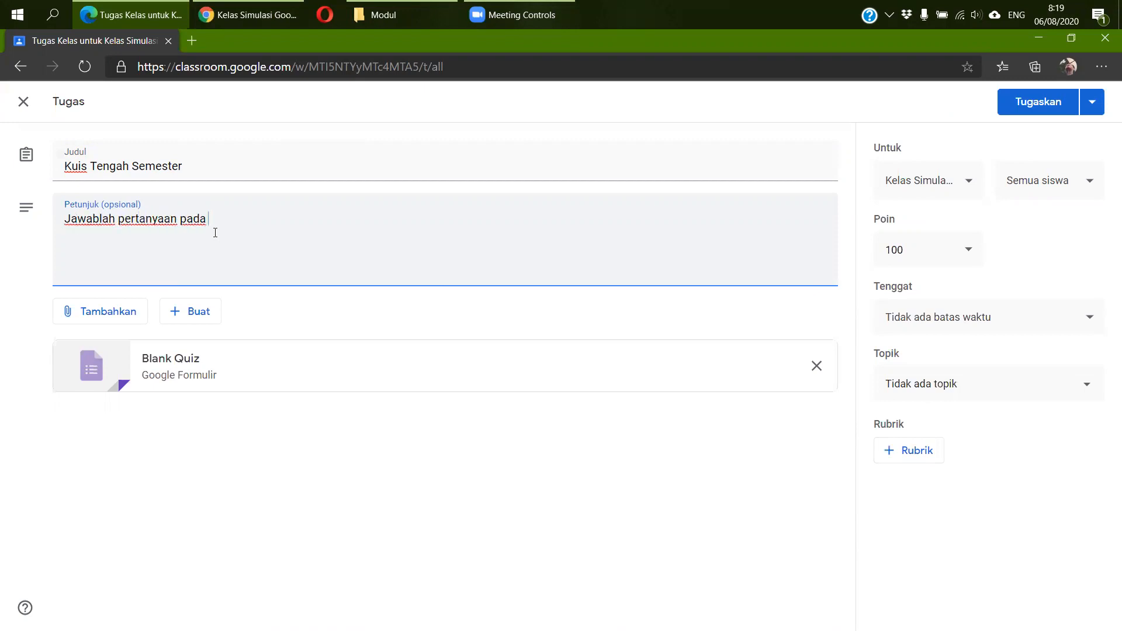
pyautogui.write('Google Form yang menurut Anda paling benar!')
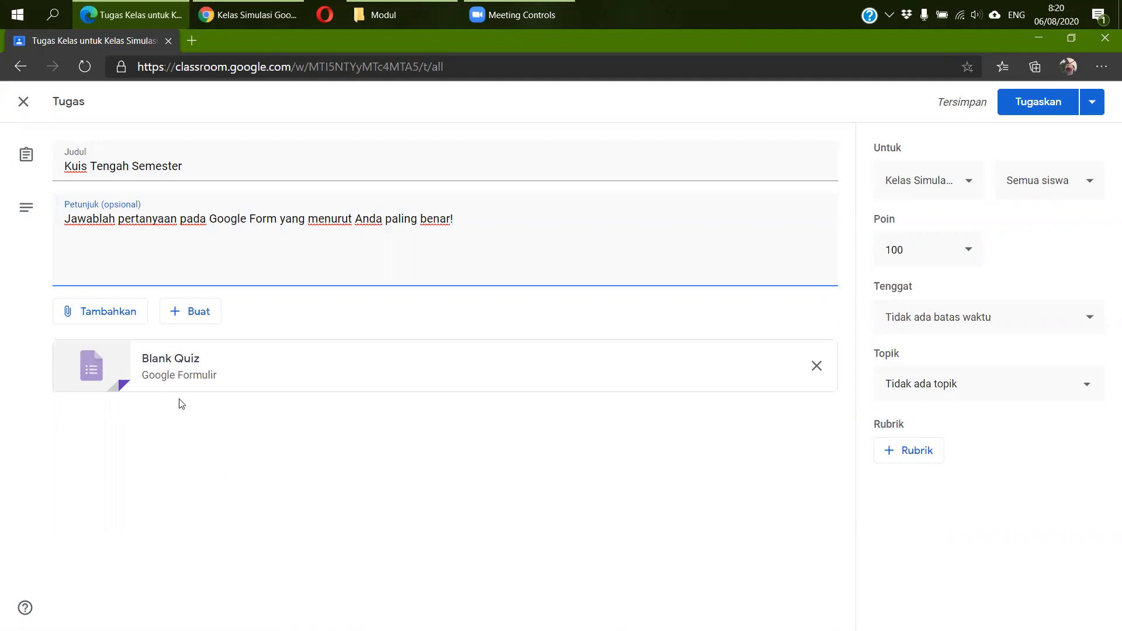
# - Open the attached Blank Quiz form and change its heading to "Kuis Tengah Semester"
pyautogui.click(181, 366)
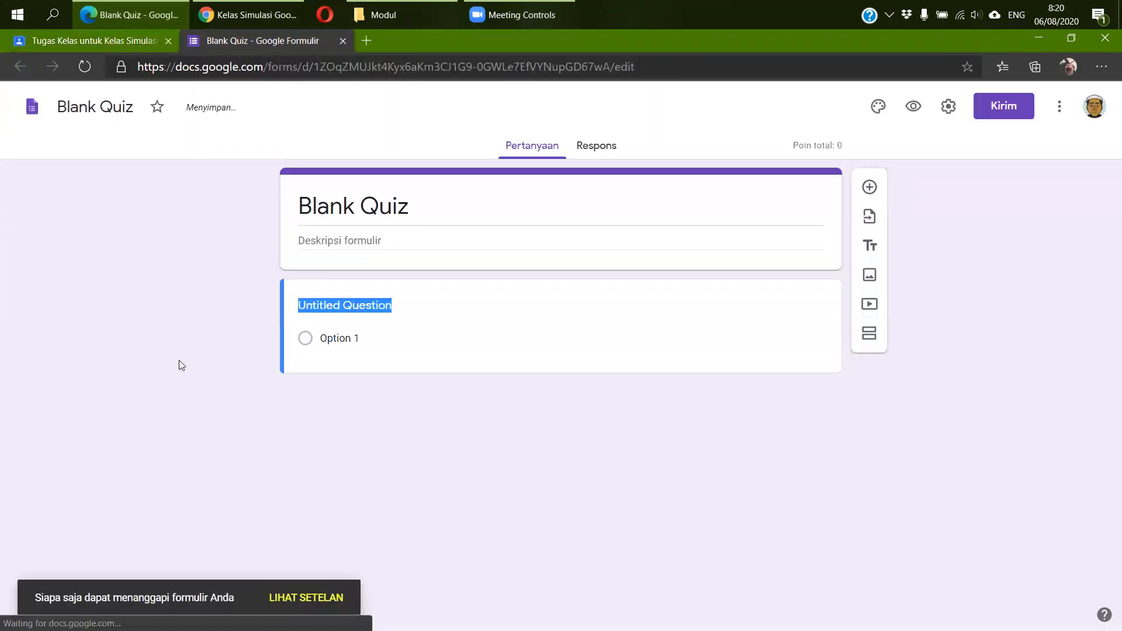
pyautogui.click(349, 206)
pyautogui.write('Kuiz')
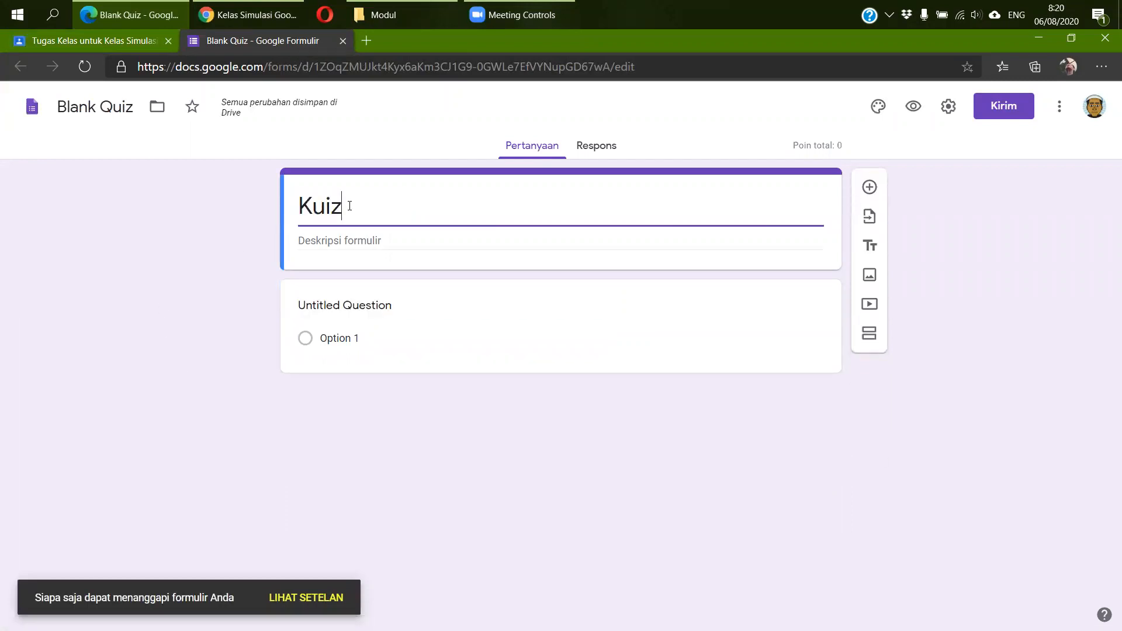
pyautogui.press('BackSpace')
pyautogui.write('s ')
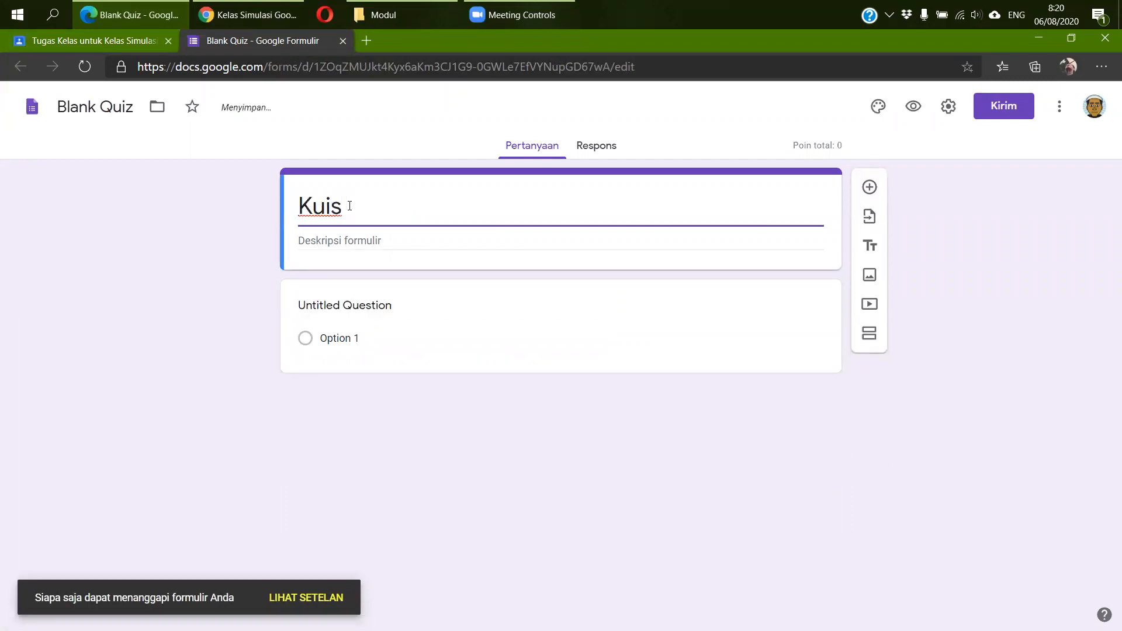
pyautogui.write('Tengah Semester')
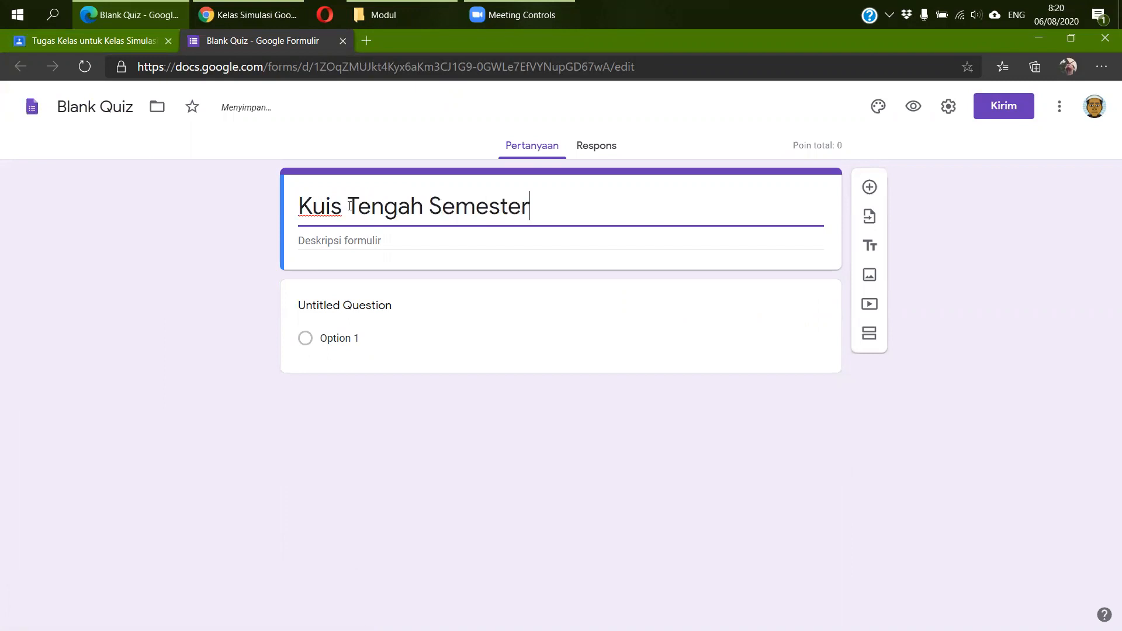
pyautogui.click(385, 244)
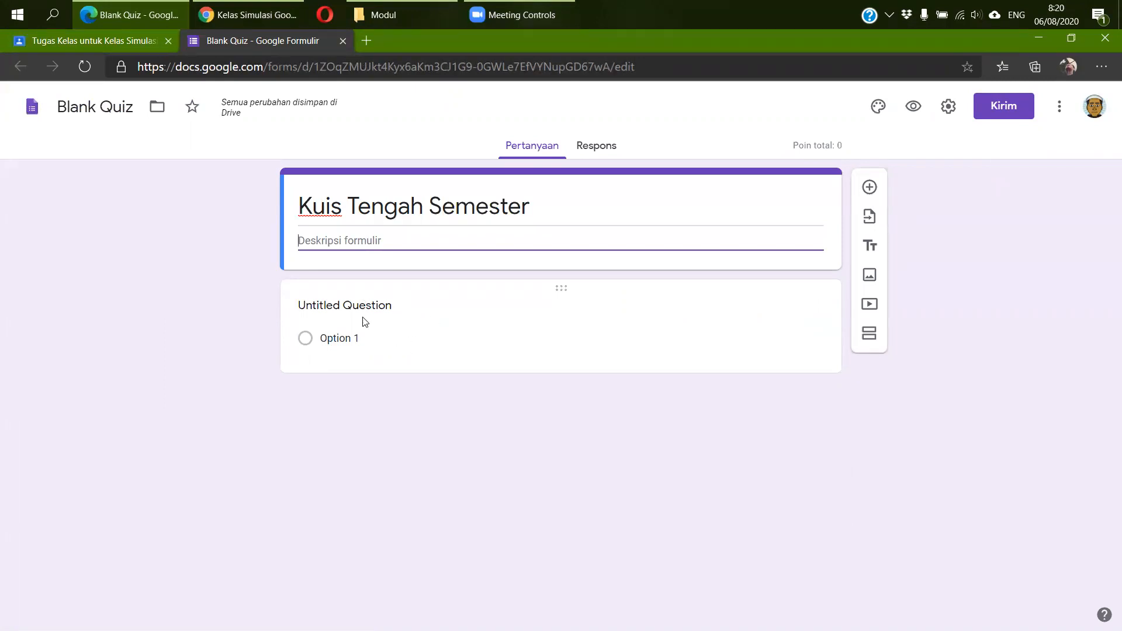
# - Replace the untitled question's text with "Apa profesi awal David Ogilvy di industri periklanan?"
pyautogui.click(431, 321)
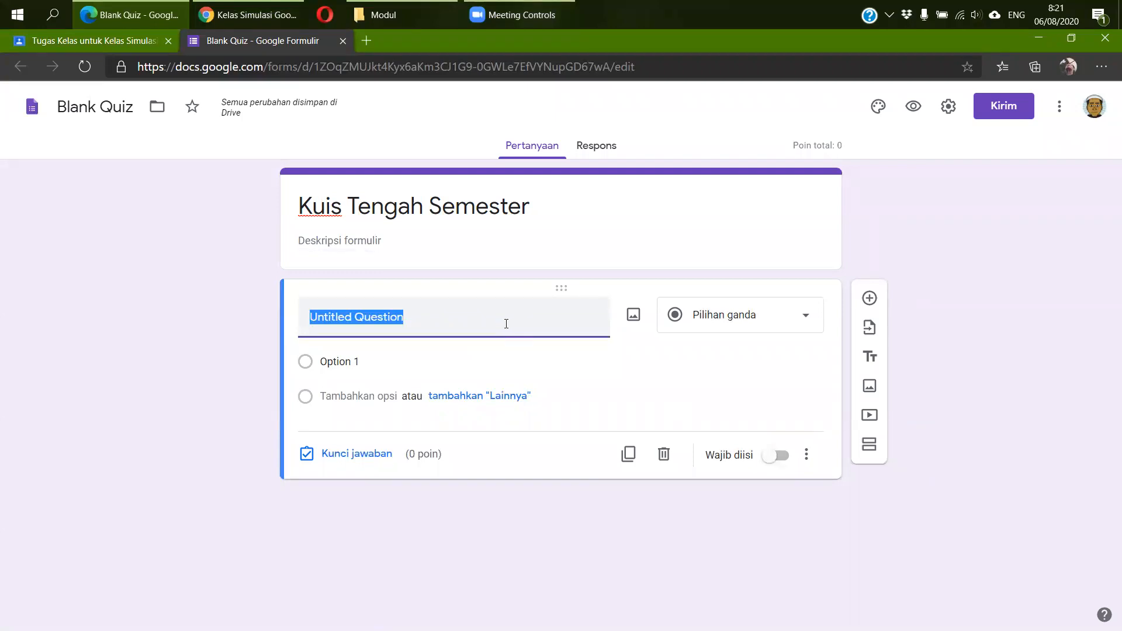
pyautogui.write('Da')
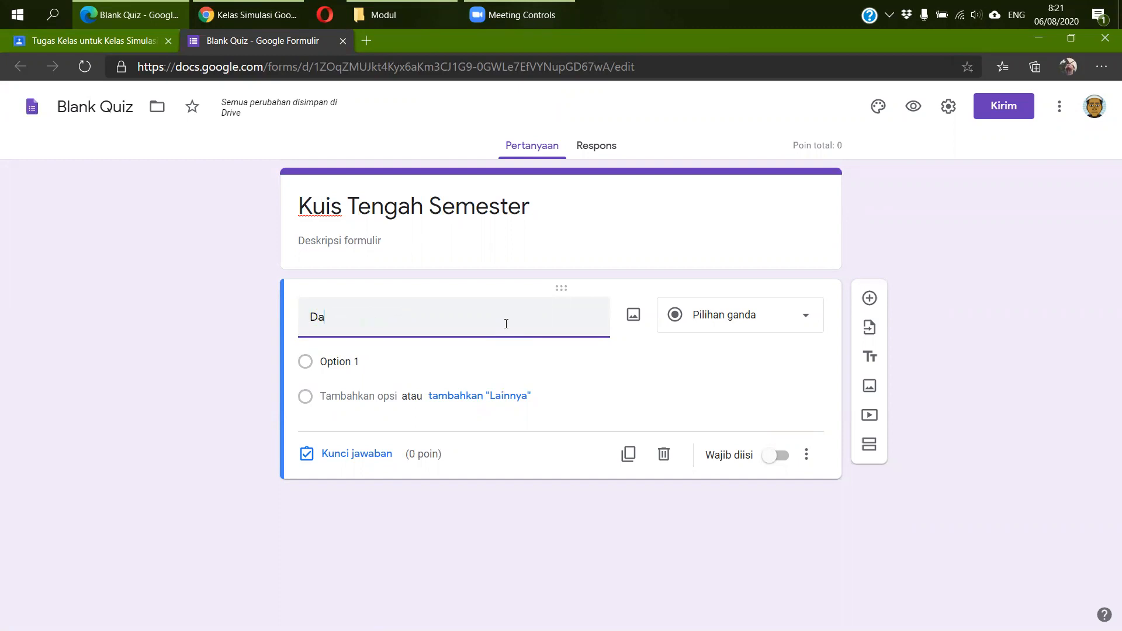
pyautogui.press('BackSpace')
pyautogui.press('BackSpace')
pyautogui.write('Apa proge')
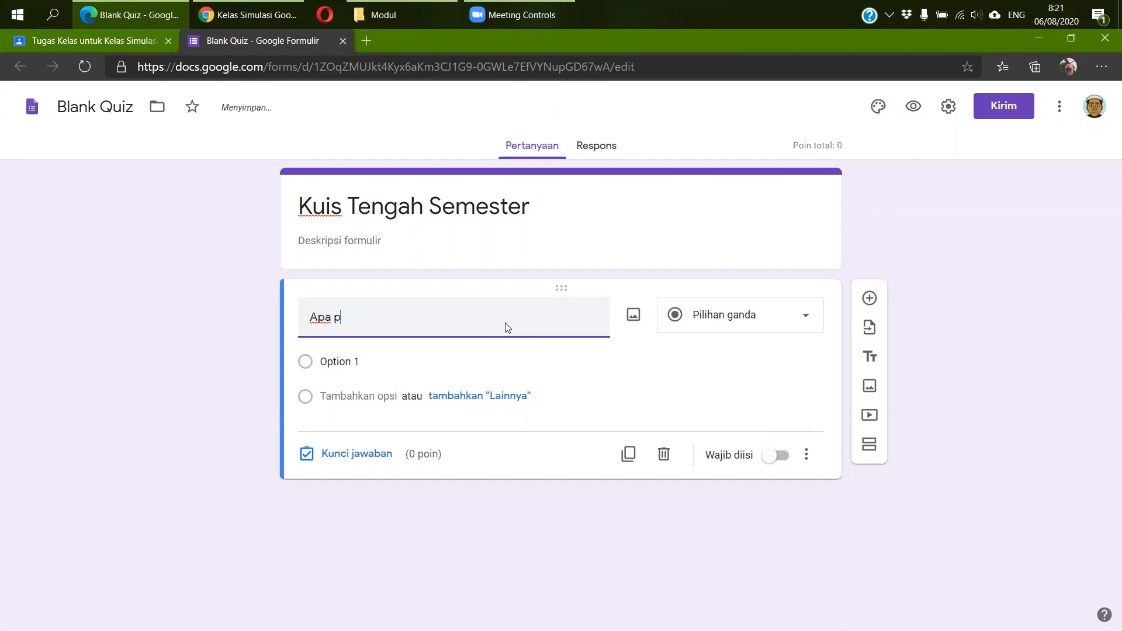
pyautogui.press('BackSpace')
pyautogui.press('BackSpace')
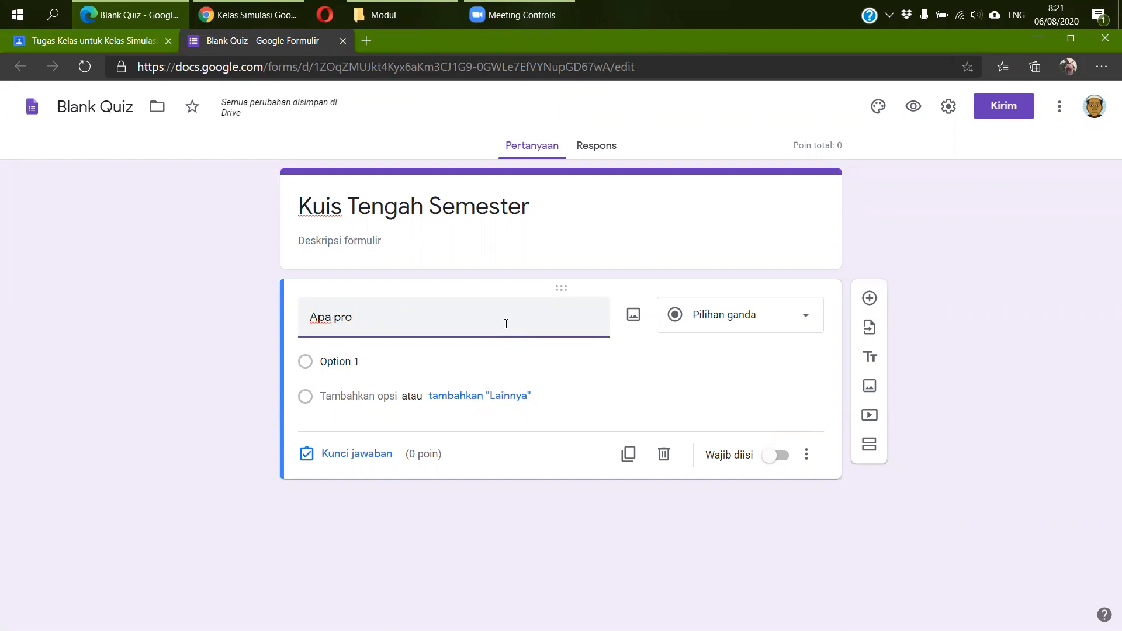
pyautogui.write('fesi awal')
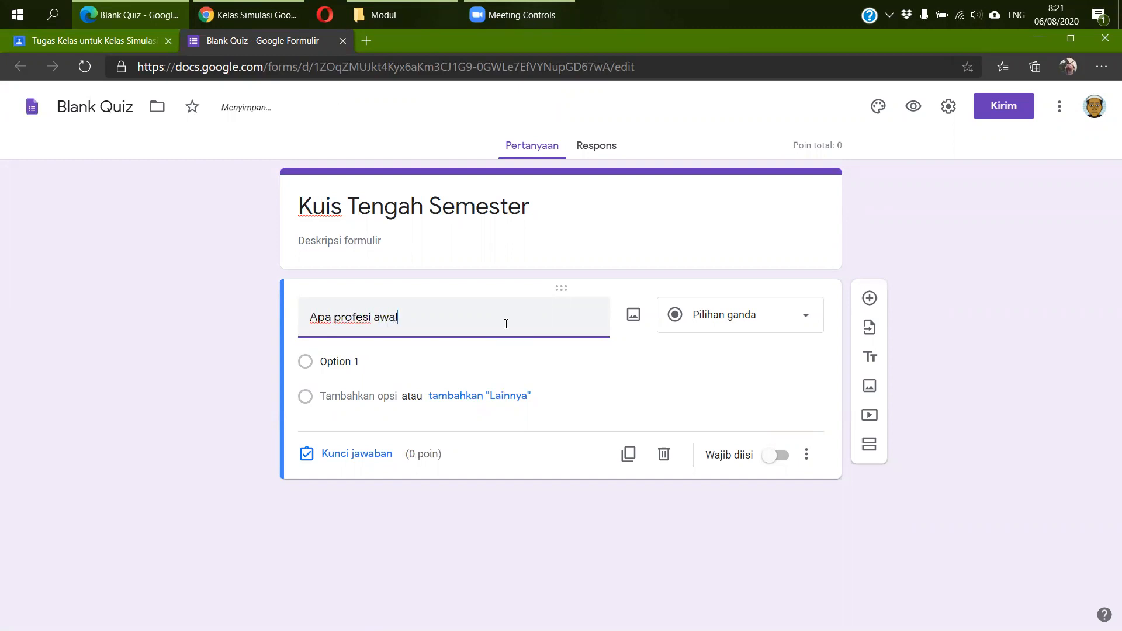
pyautogui.write(' David Ogilvy di industri p')
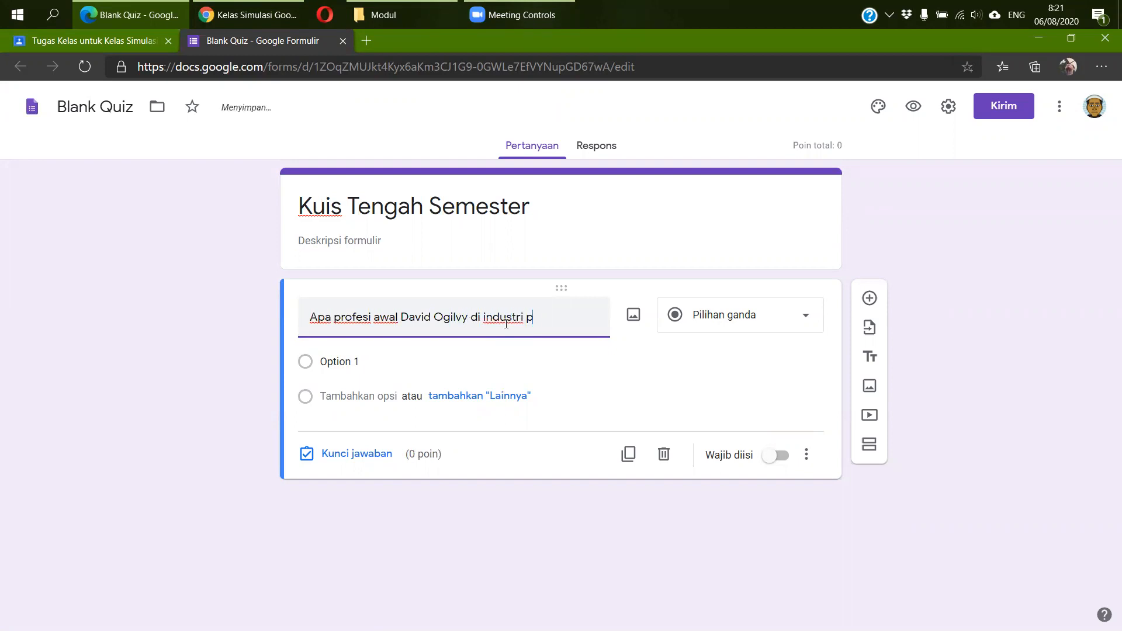
pyautogui.write('eruiklanan?')
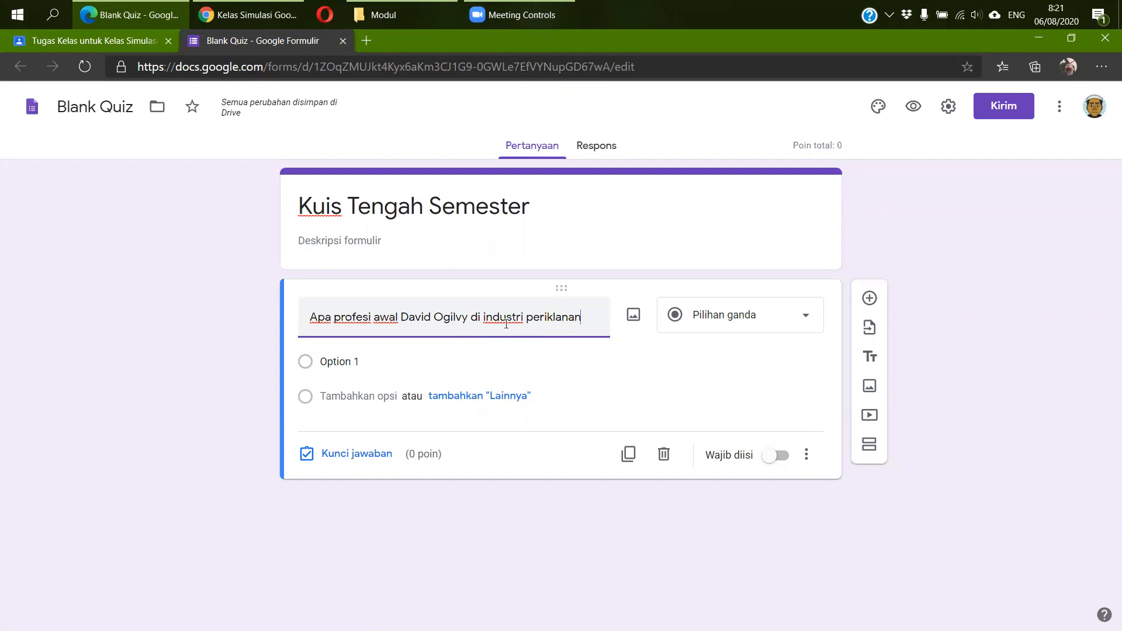
# - Set the question's first answer option to "Art Director"
pyautogui.click(358, 363)
pyautogui.write('Art DIre')
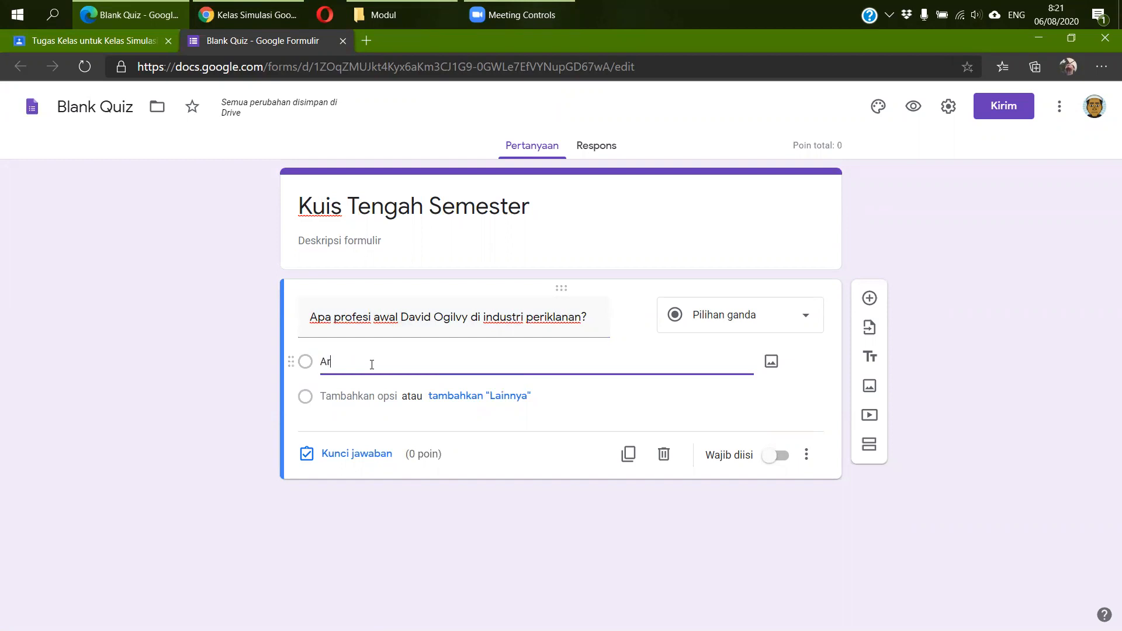
pyautogui.press('BackSpace')
pyautogui.press('BackSpace')
pyautogui.write('irector')
pyautogui.press('Tab')
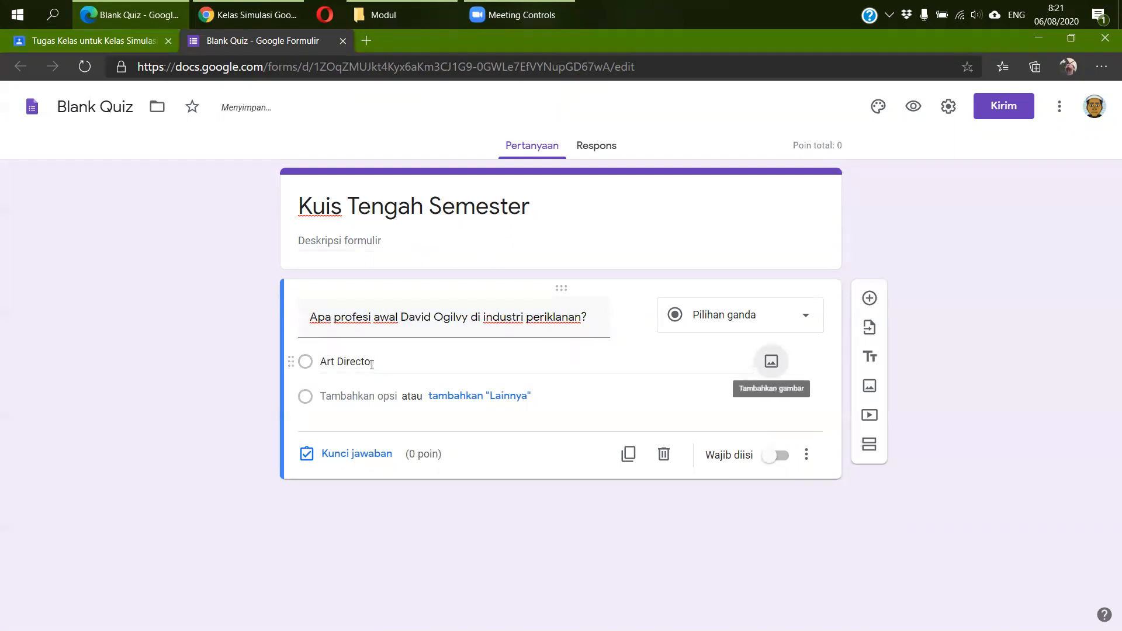
# - Add a "Lainnya" choice and a second answer option reading "Media Planner"
pyautogui.click(457, 403)
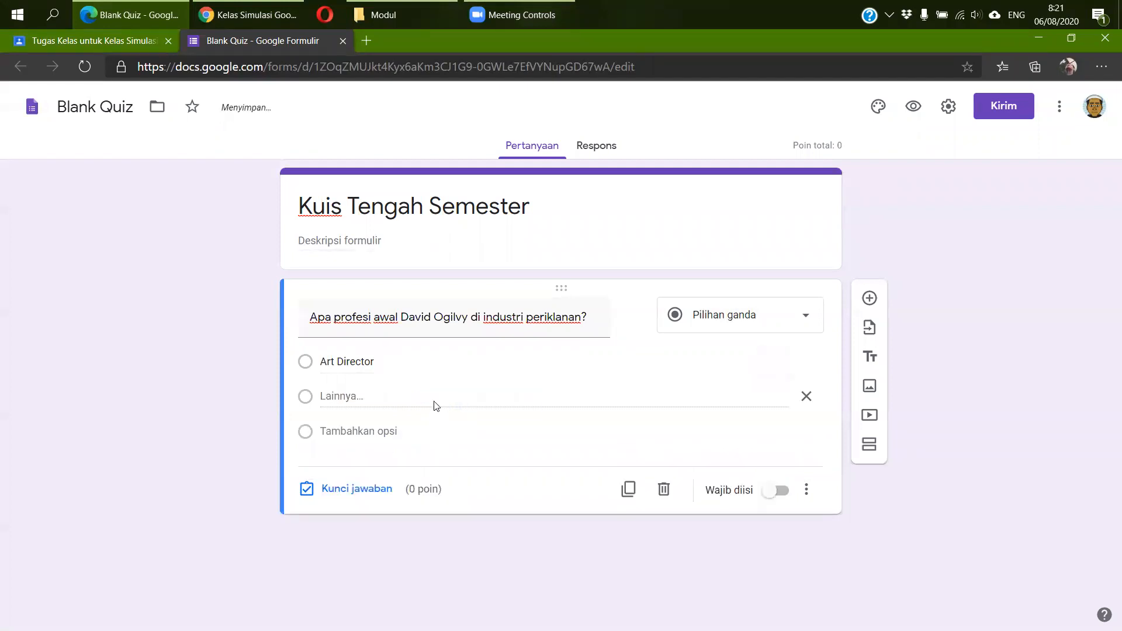
pyautogui.click(351, 431)
pyautogui.tripleClick(337, 394)
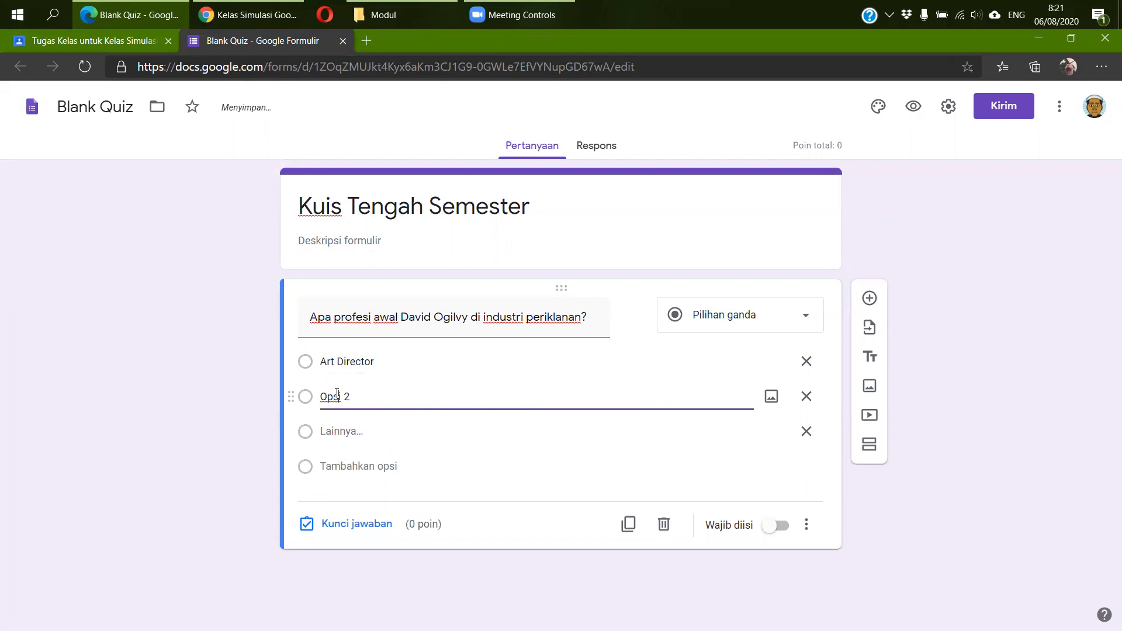
pyautogui.write('Me')
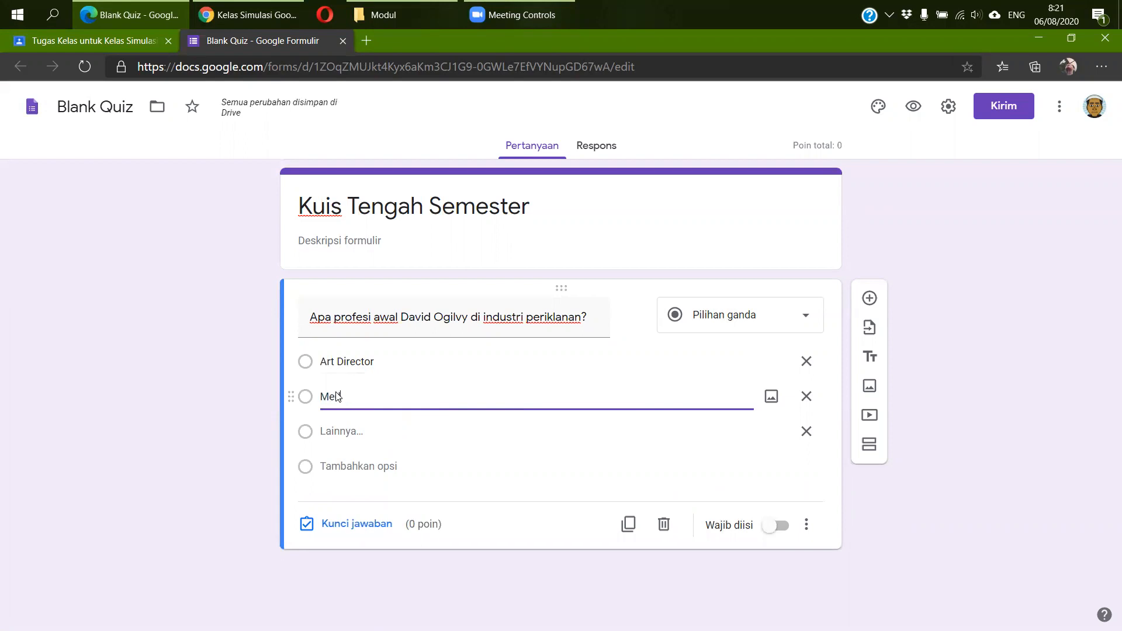
pyautogui.write('dia Planner')
# - Add "Copywriter" as the question's third answer option
pyautogui.click(350, 431)
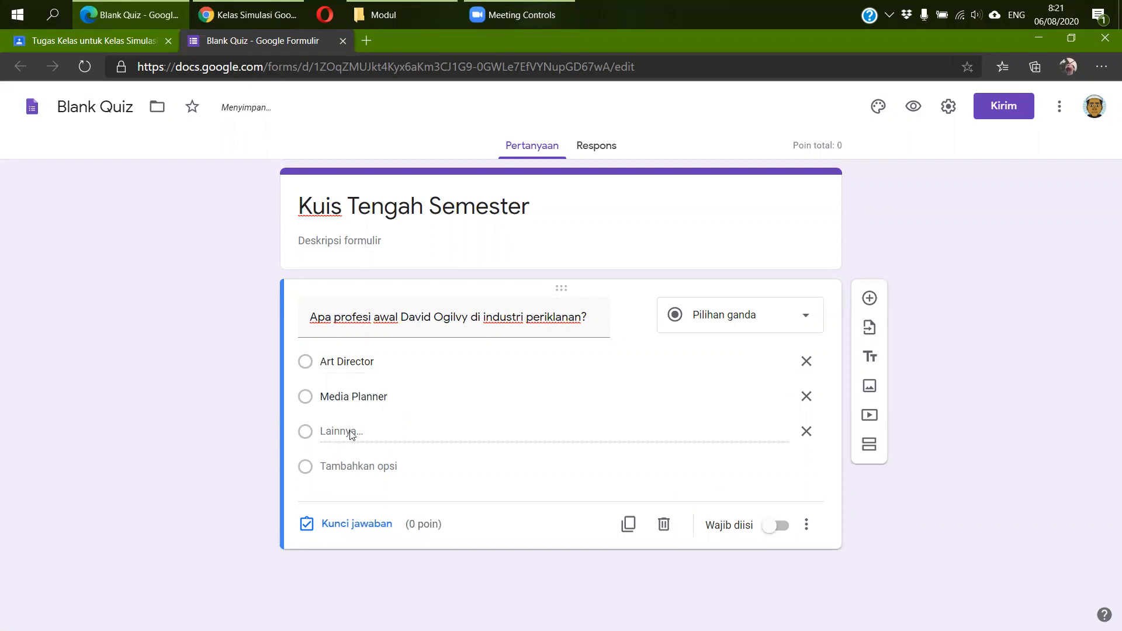
pyautogui.click(351, 468)
pyautogui.write('C')
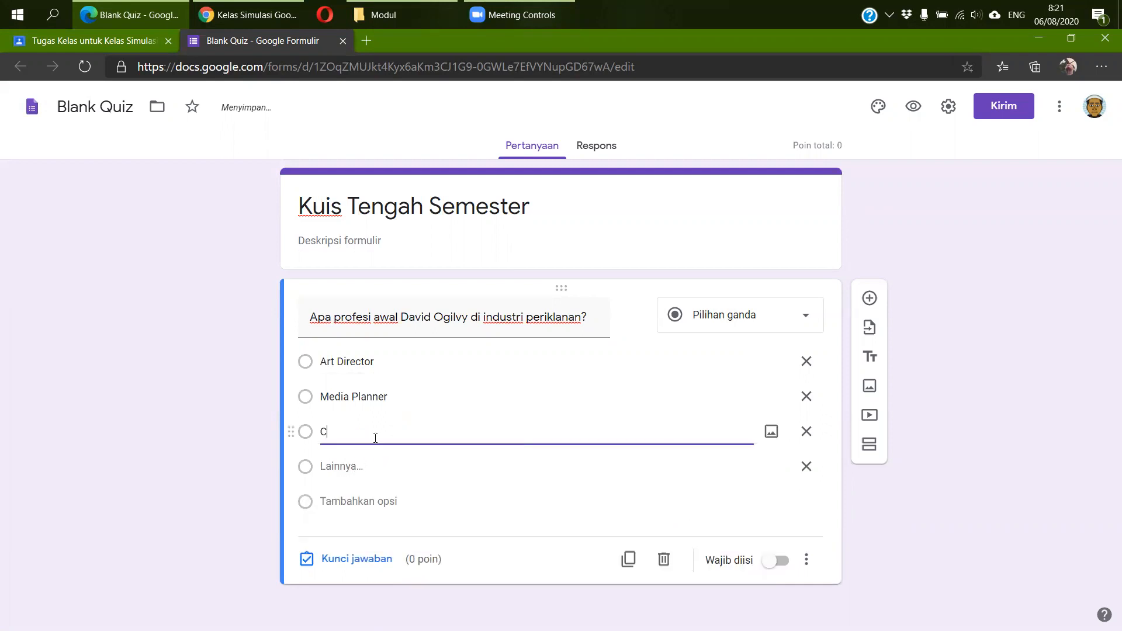
pyautogui.write('opywriter')
# - Add "Account Executive" as the fourth answer option and remove the "Lainnya" choice
pyautogui.click(358, 500)
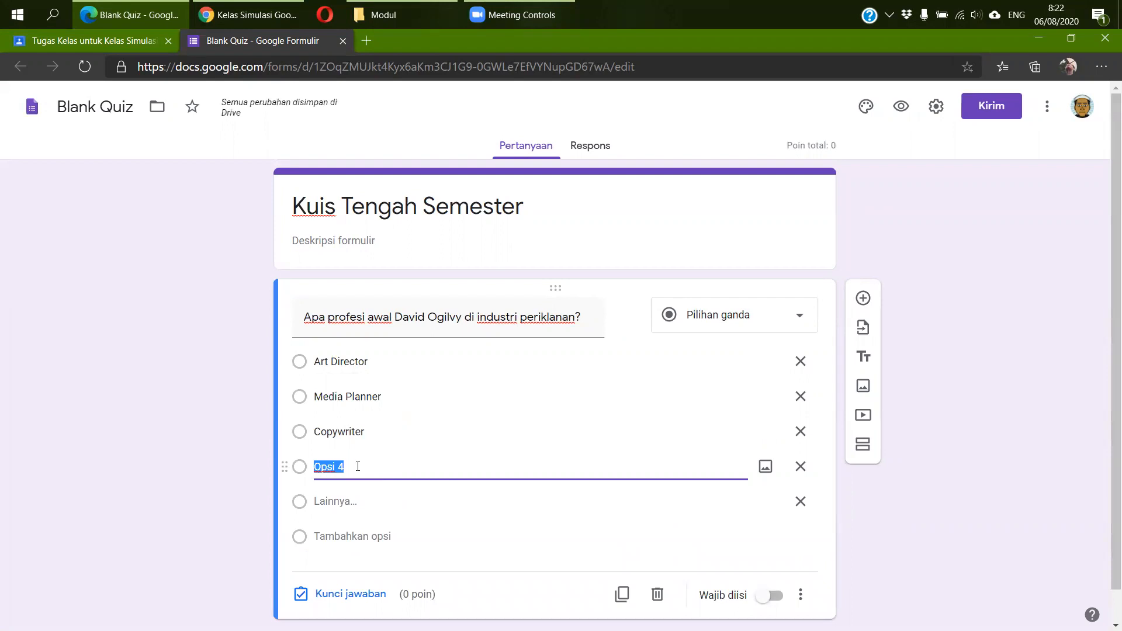
pyautogui.click(800, 504)
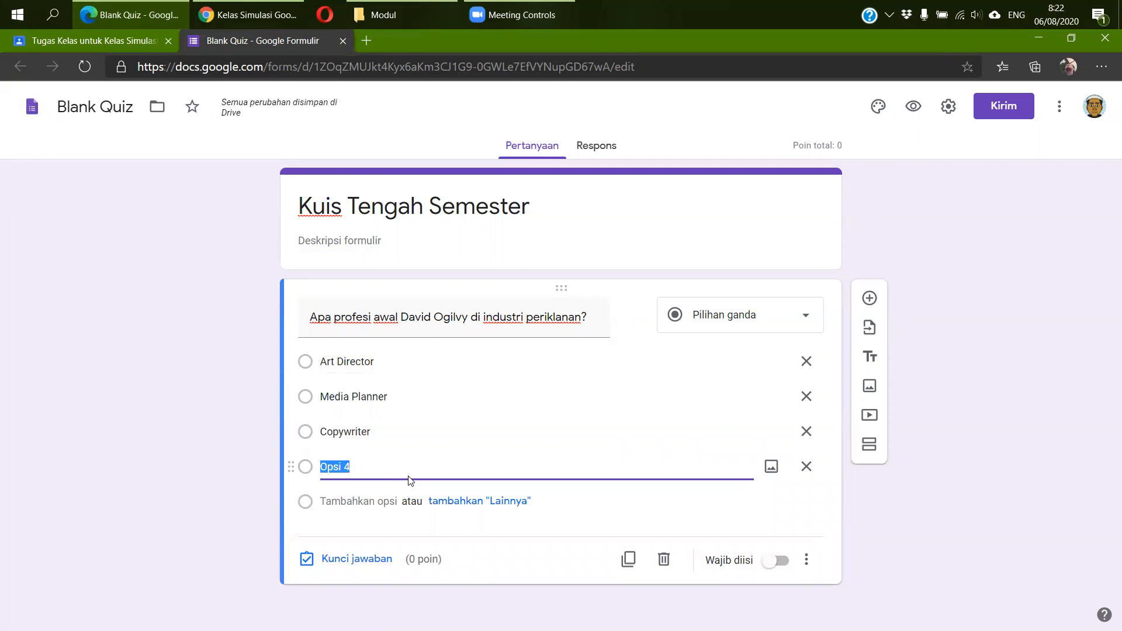
pyautogui.write('Account Exec')
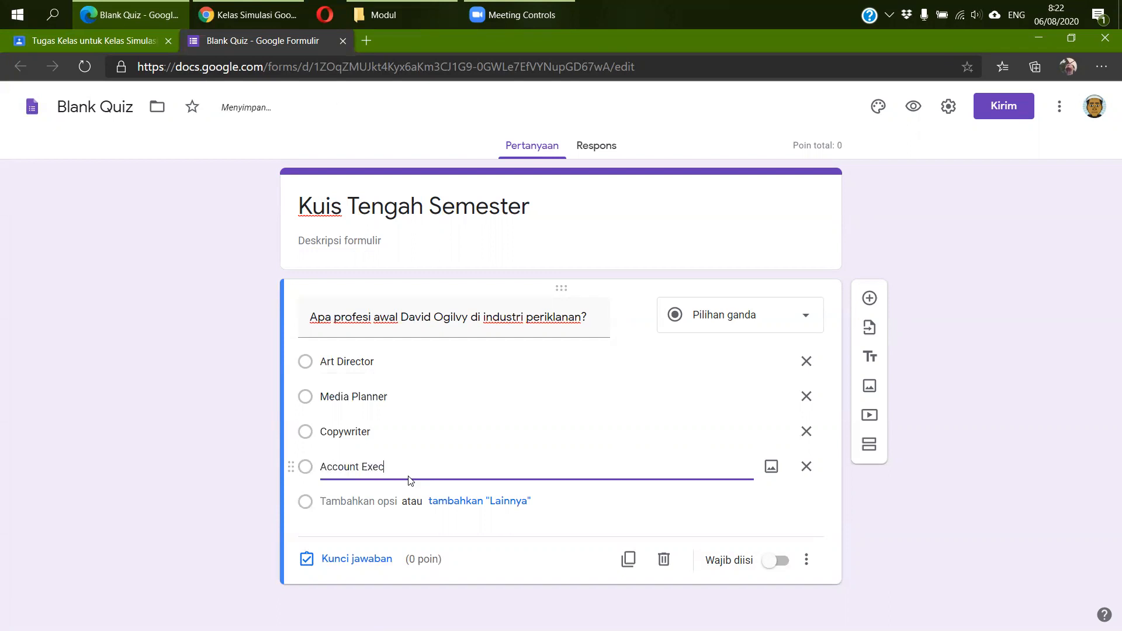
pyautogui.write('utive')
# - Set "Copywriter" as the David Ogilvy question's correct answer worth 25 points and make the question required
pyautogui.click(369, 562)
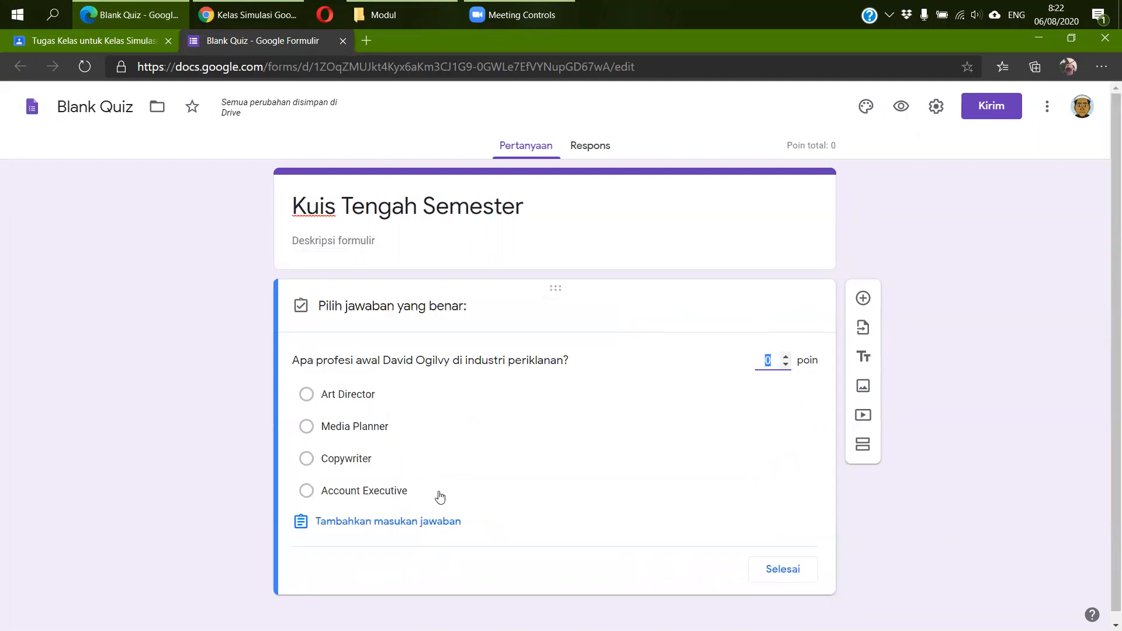
pyautogui.click(305, 464)
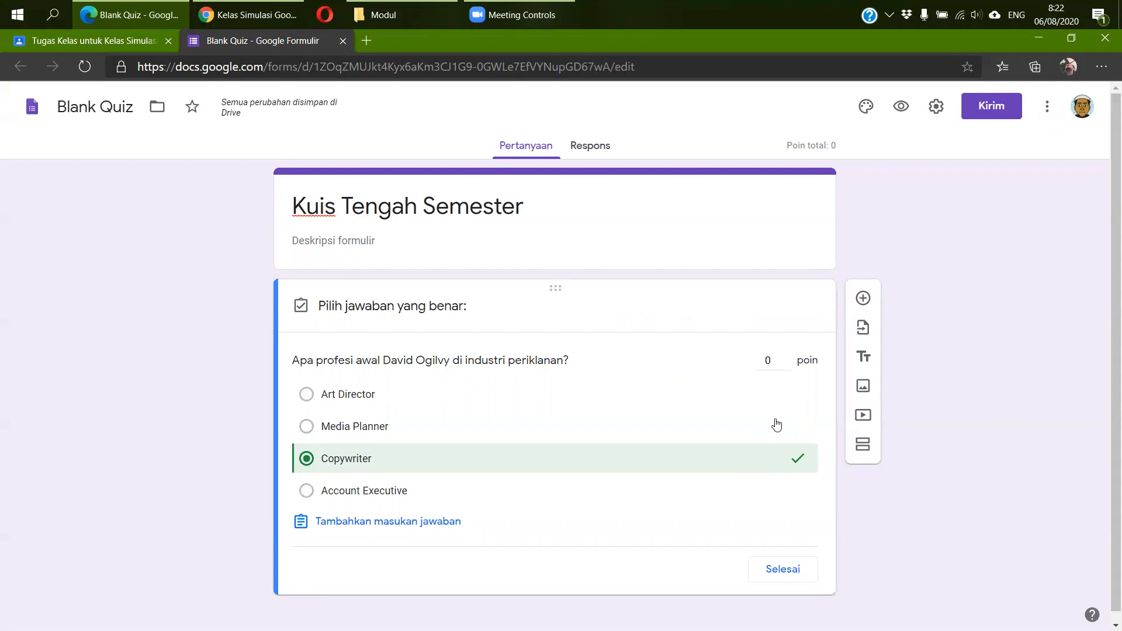
pyautogui.click(772, 363)
pyautogui.write('25')
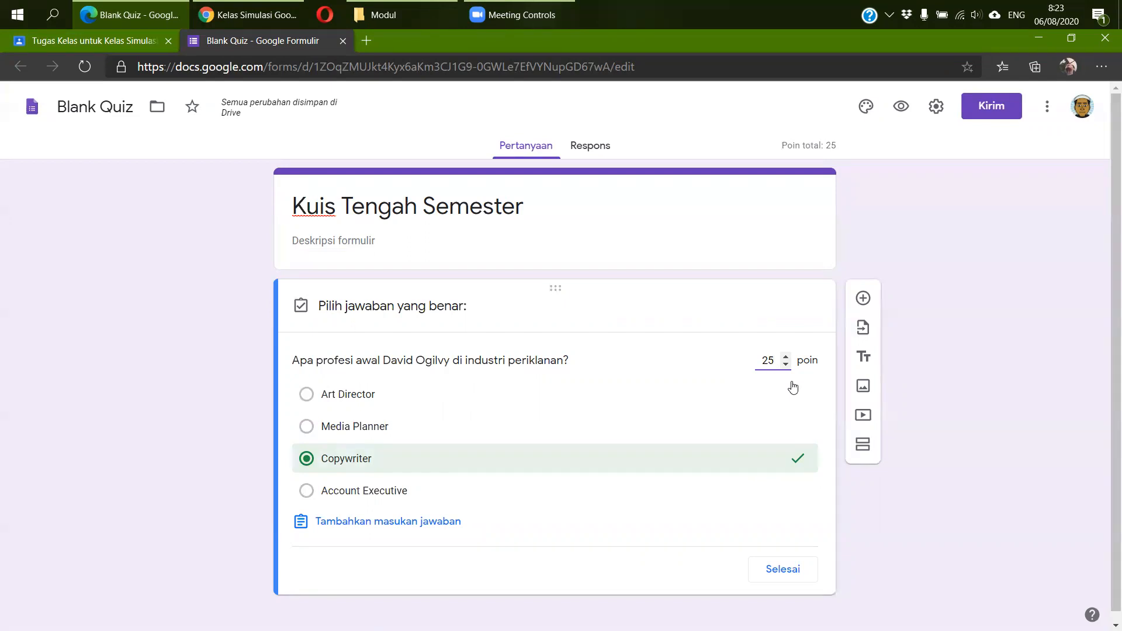
pyautogui.click(782, 569)
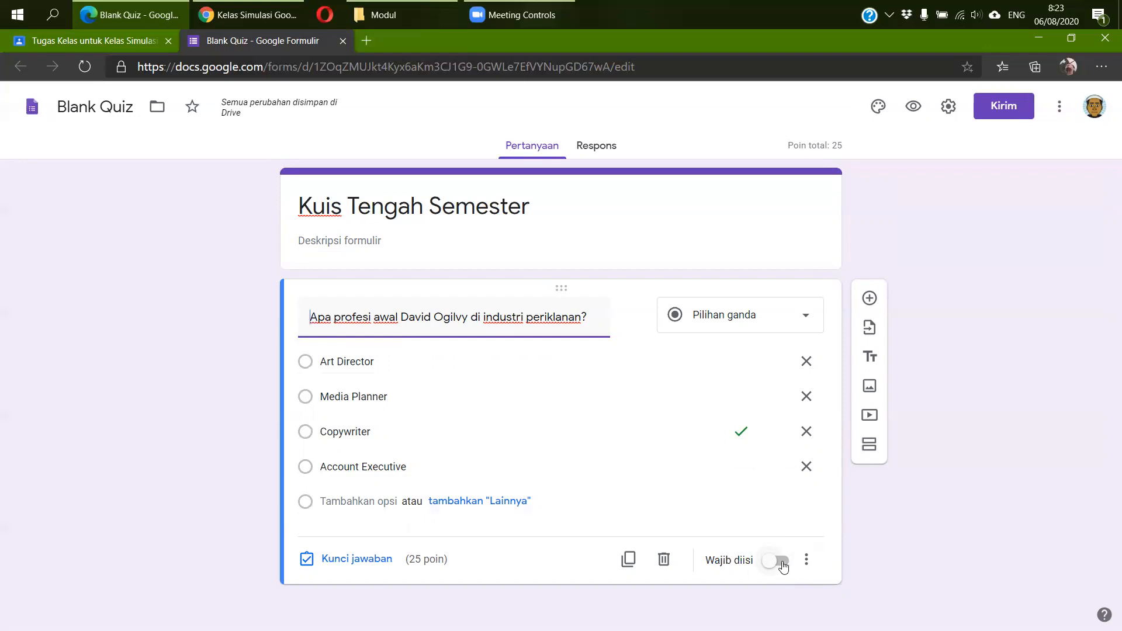
pyautogui.click(783, 564)
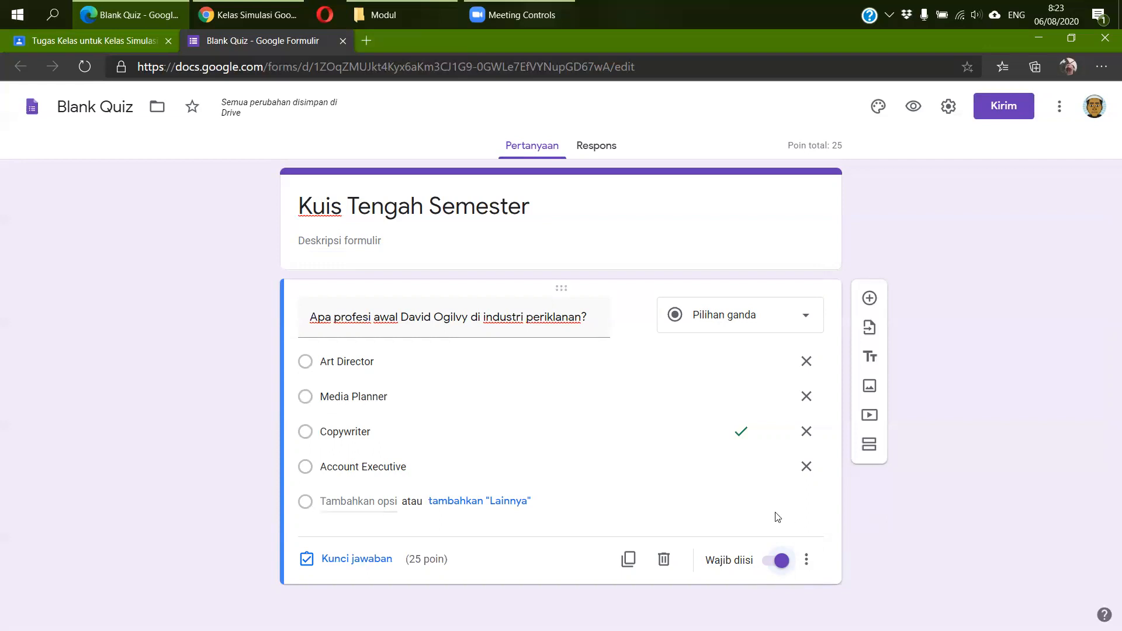
# - Add a second multiple-choice question reading "Fungsi utama dari seorang Account Executive adalah?"
pyautogui.click(870, 298)
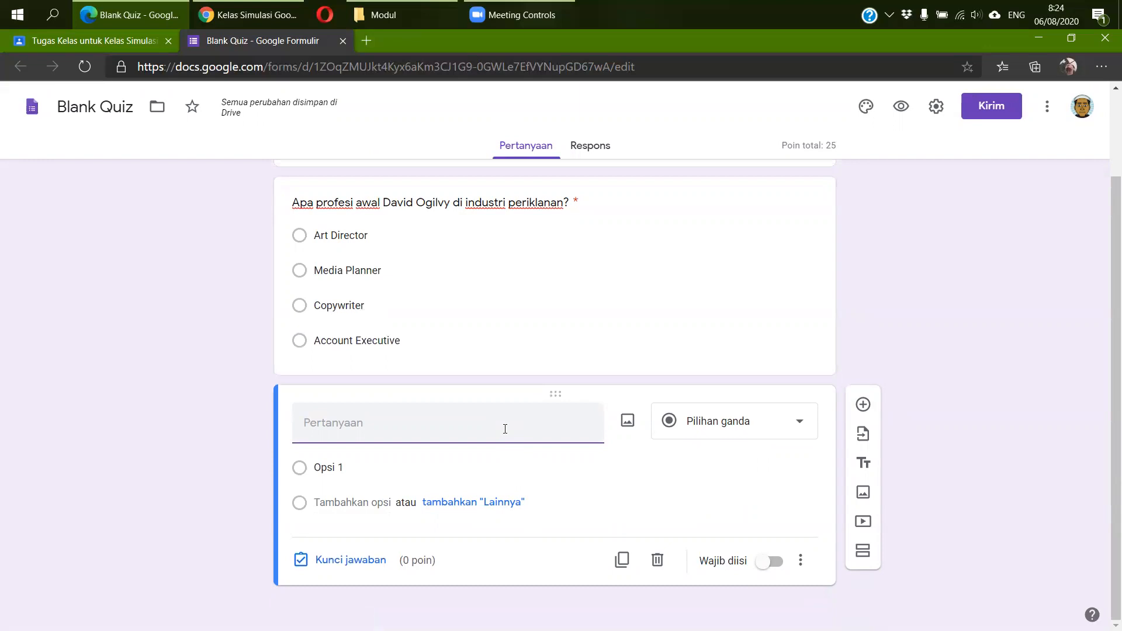
pyautogui.write('Fungsi utama')
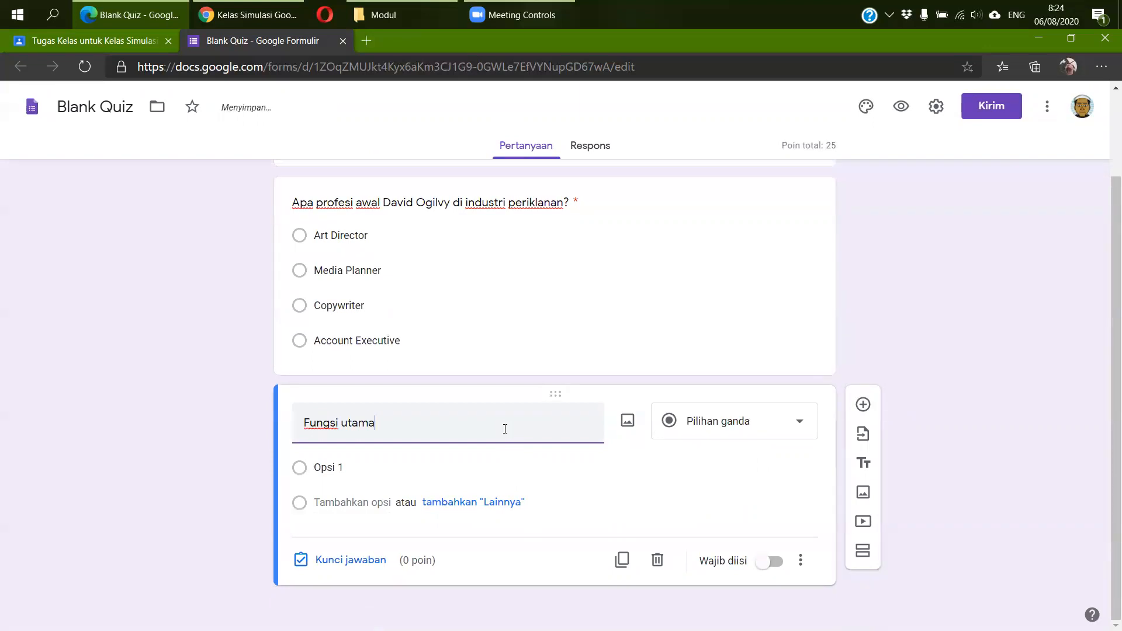
pyautogui.write(' dari seorang Account E')
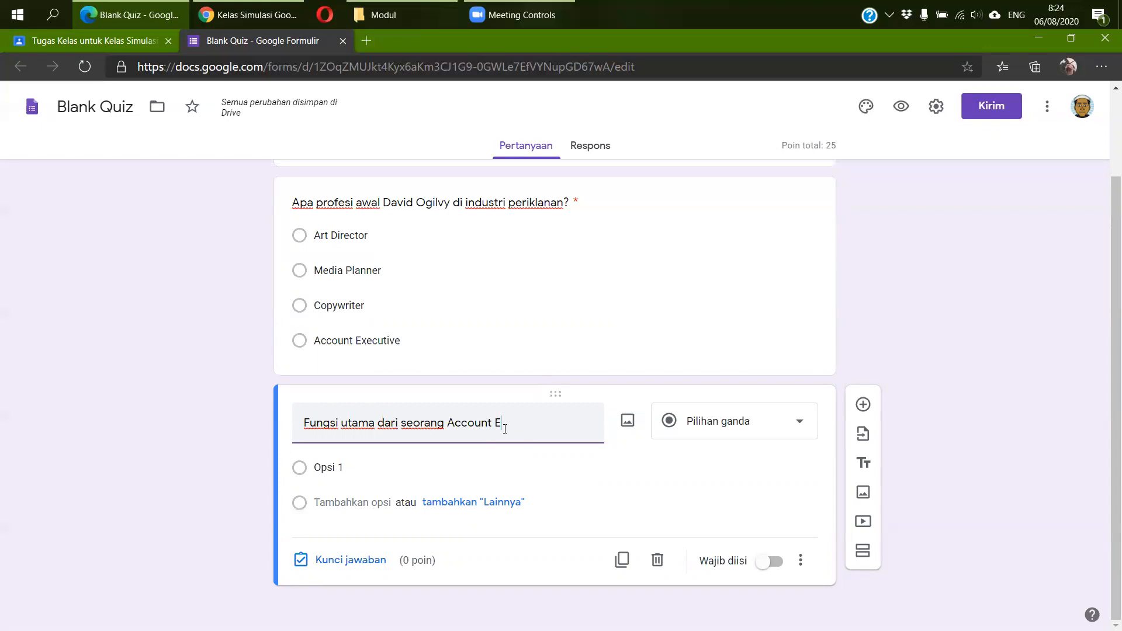
pyautogui.write('xecutive adalah?')
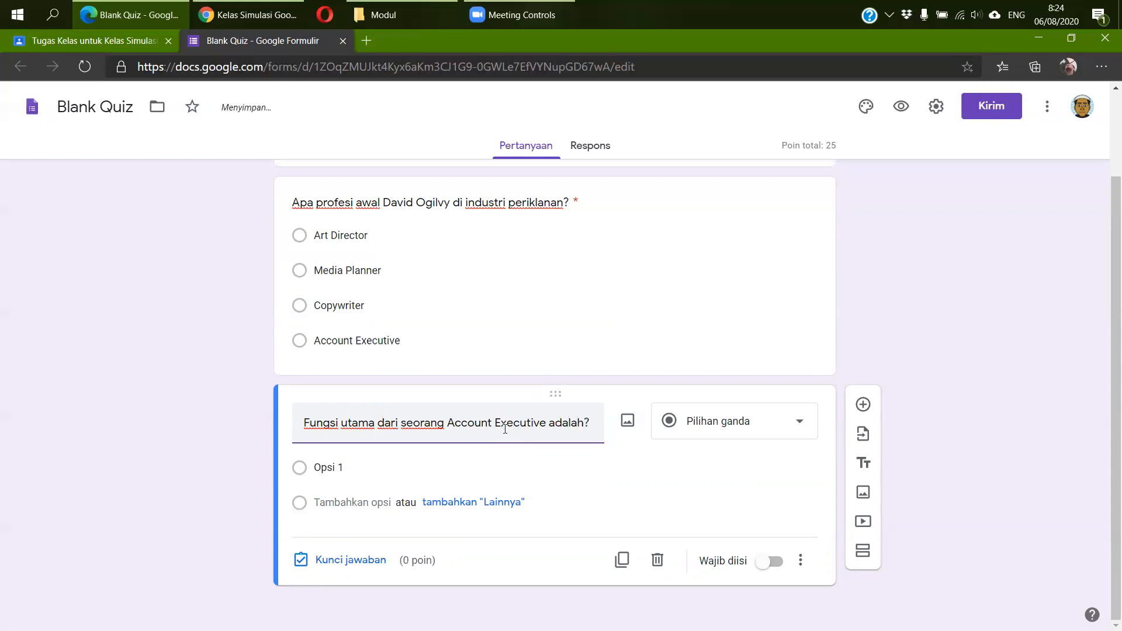
# - Set the Account Executive question's first answer option to "Menjaga hubungan baik dengan klien", leaving no "Lainnya" choice
pyautogui.click(344, 468)
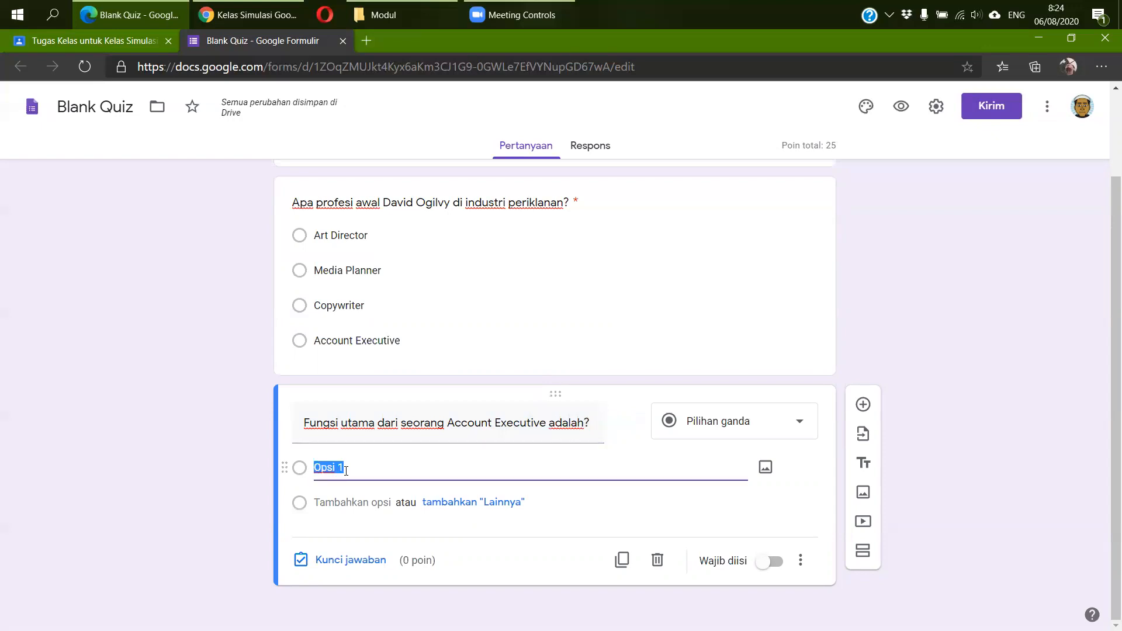
pyautogui.write('Menjaga hubungan ba')
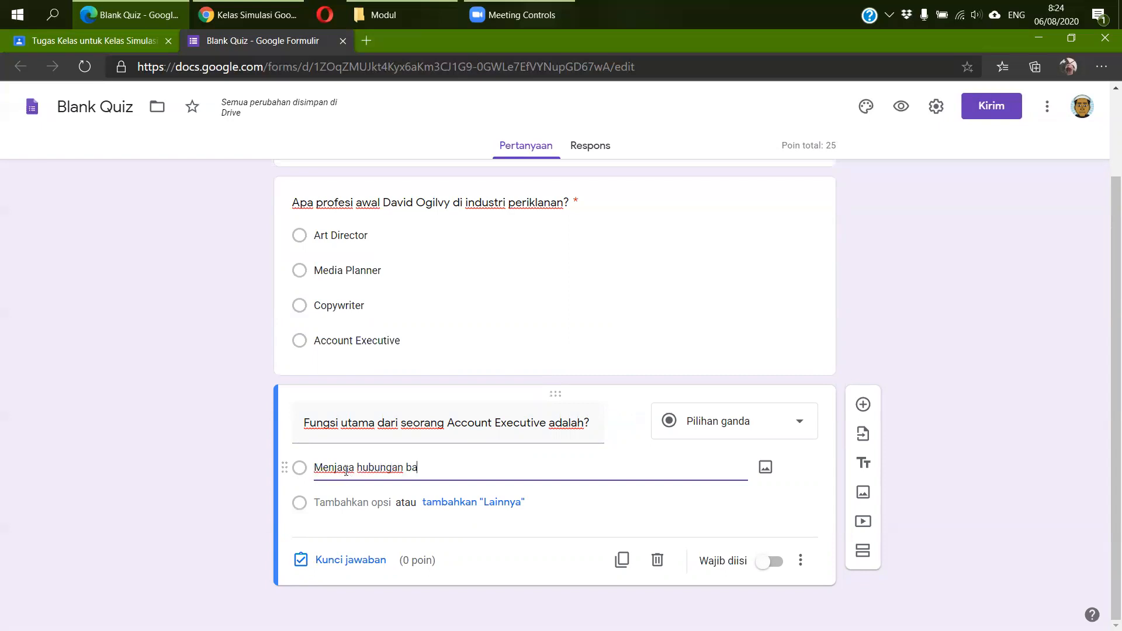
pyautogui.write('ik dengan klien')
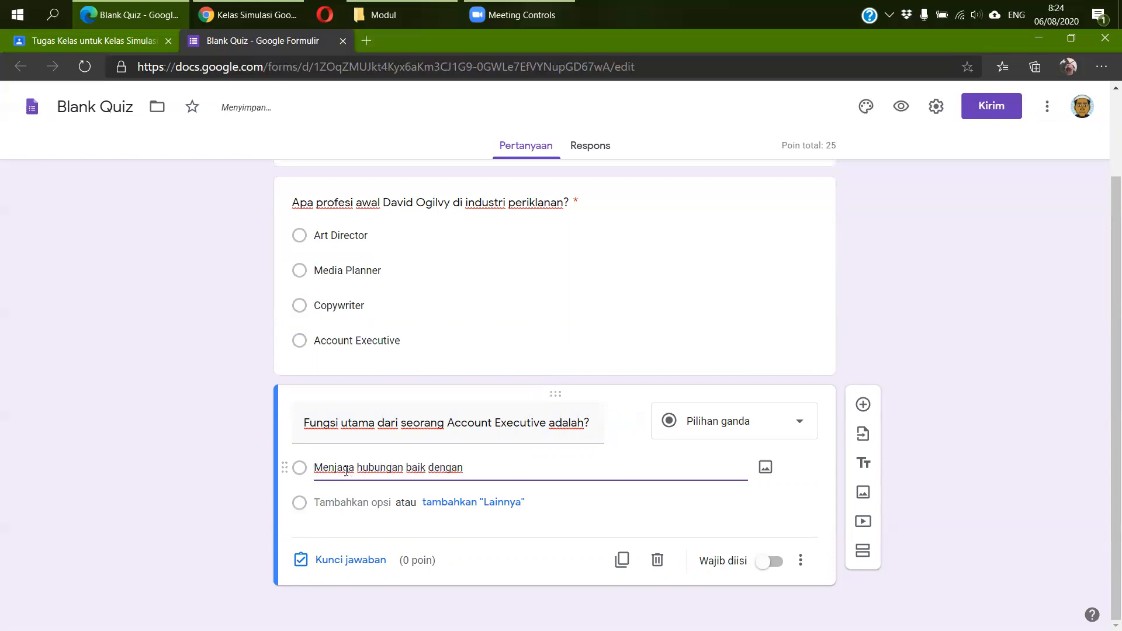
pyautogui.click(475, 502)
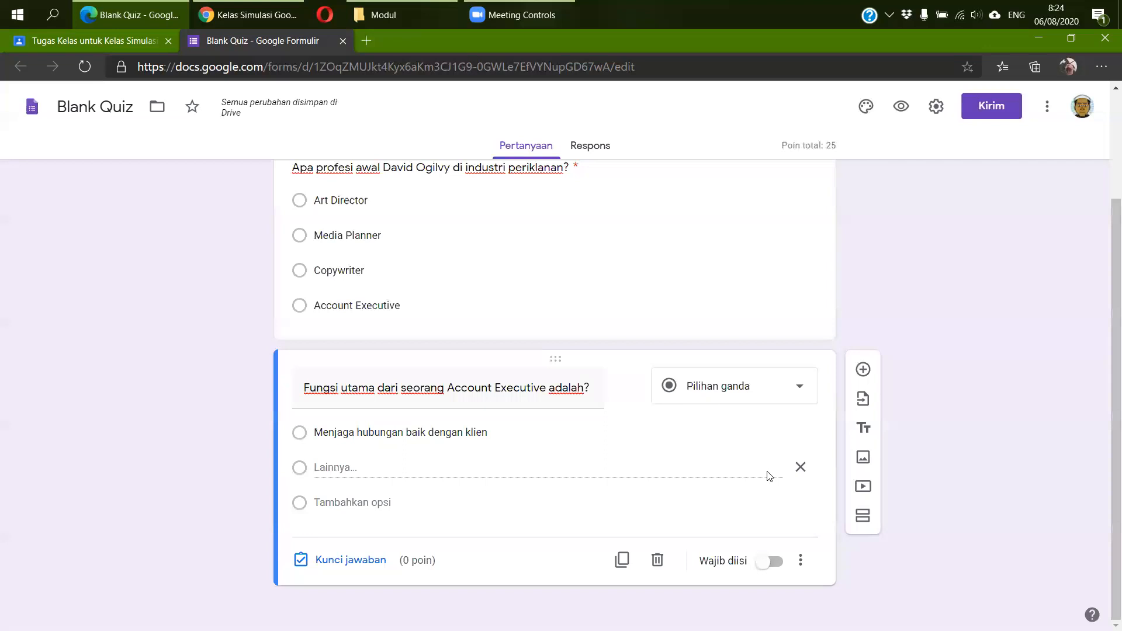
pyautogui.click(801, 467)
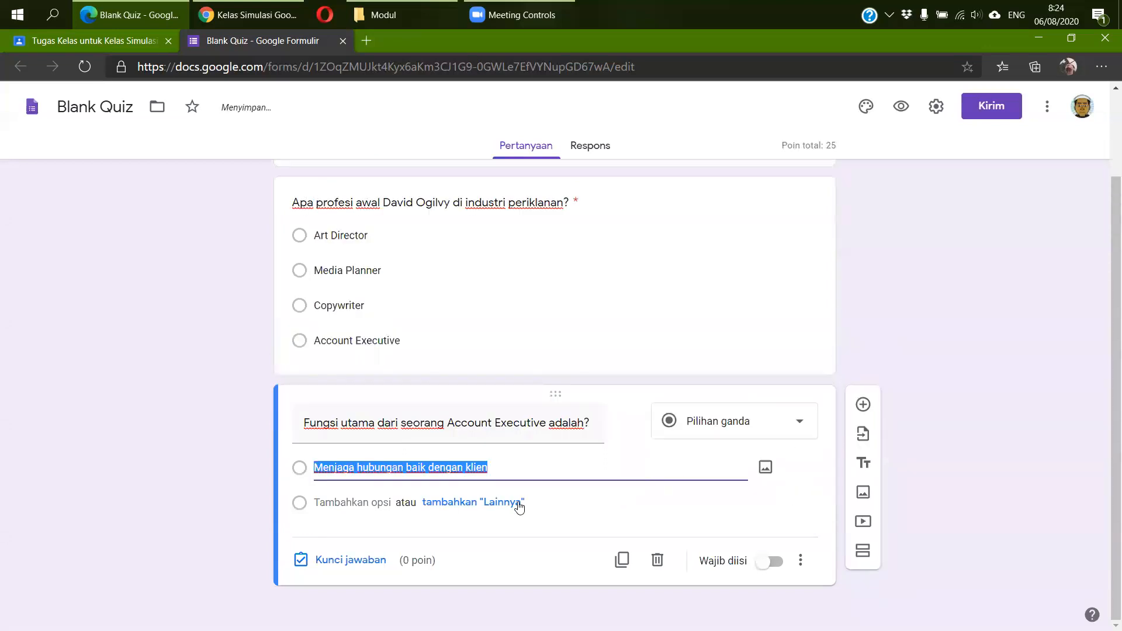
# - Add "Membuat perencanaan media" as the Account Executive question's second answer option
pyautogui.click(366, 504)
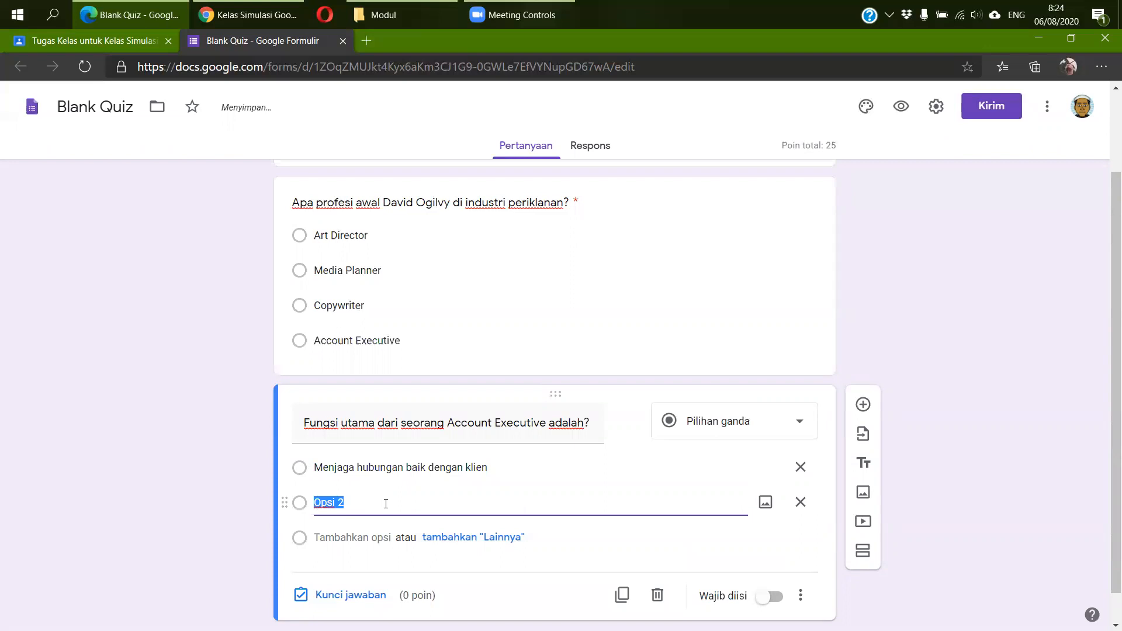
pyautogui.write('Membuat perencaan')
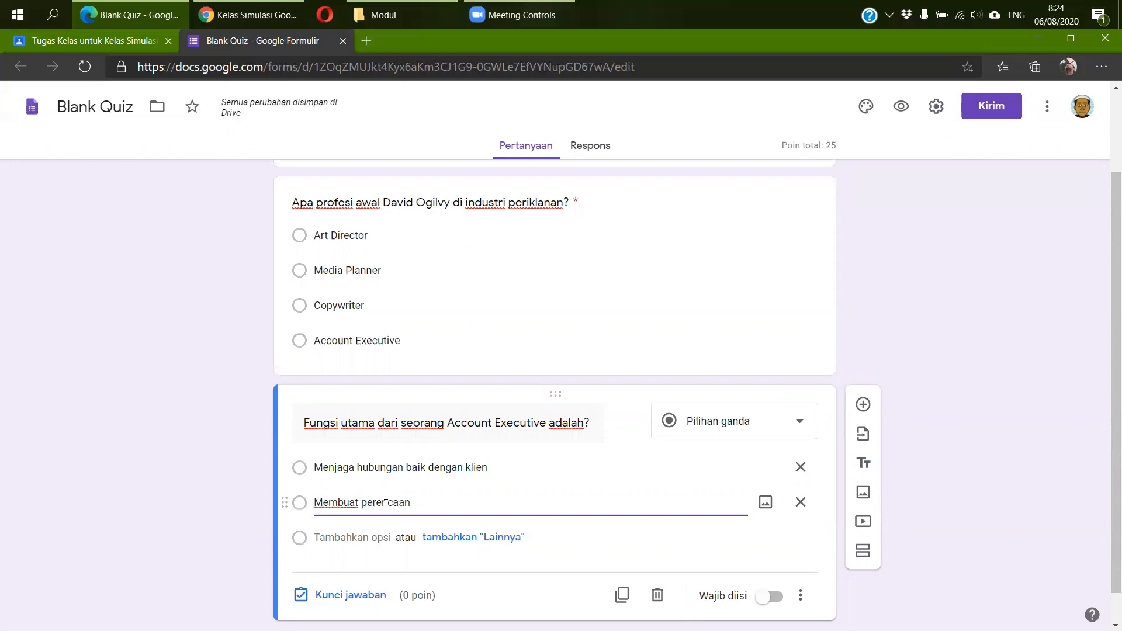
pyautogui.press('BackSpace')
pyautogui.press('BackSpace')
pyautogui.write('naan media')
# - Add "Membuat materi kreatif iklan" and "Mencari klien baru" as the third and fourth answer options
pyautogui.click(336, 538)
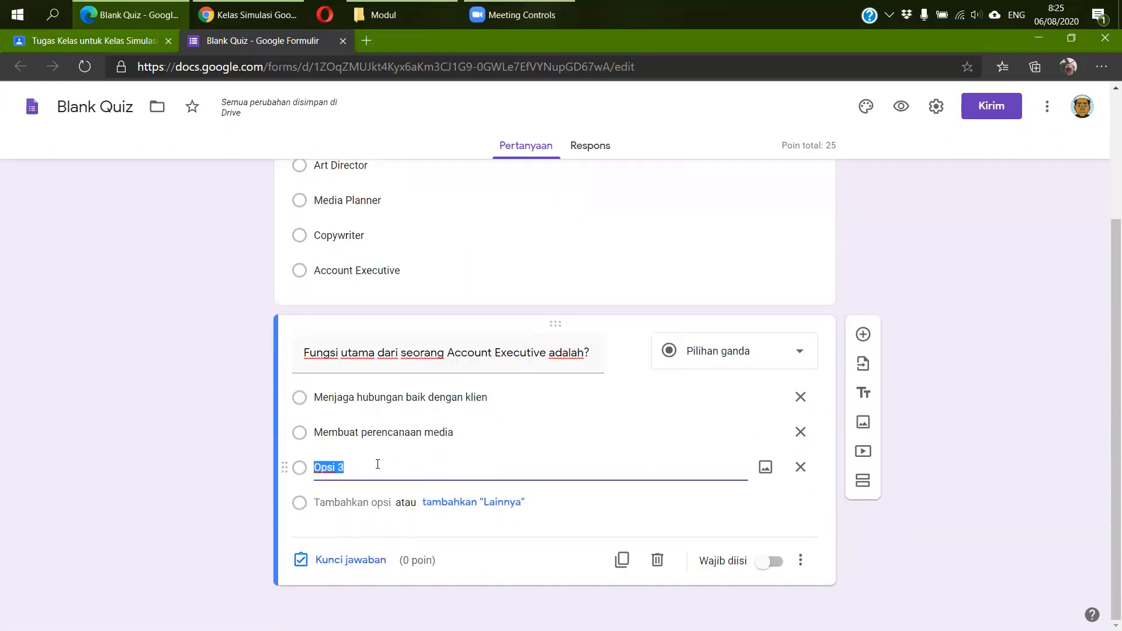
pyautogui.write('Membuat materi')
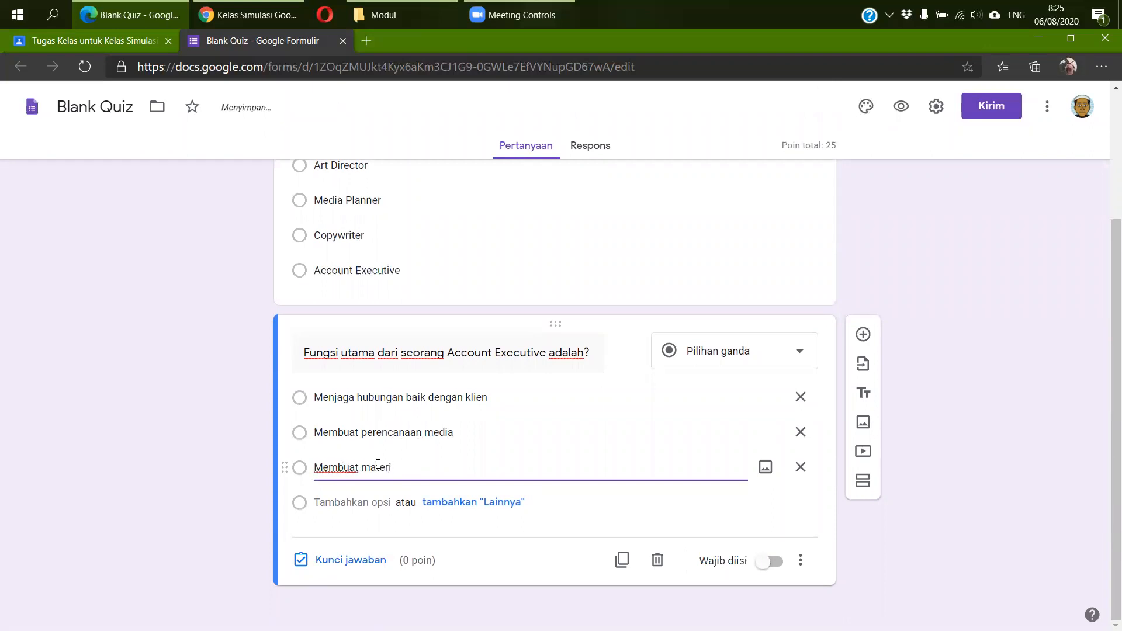
pyautogui.write(' kreatif per')
pyautogui.press('BackSpace')
pyautogui.press('BackSpace')
pyautogui.press('BackSpace')
pyautogui.click(352, 504)
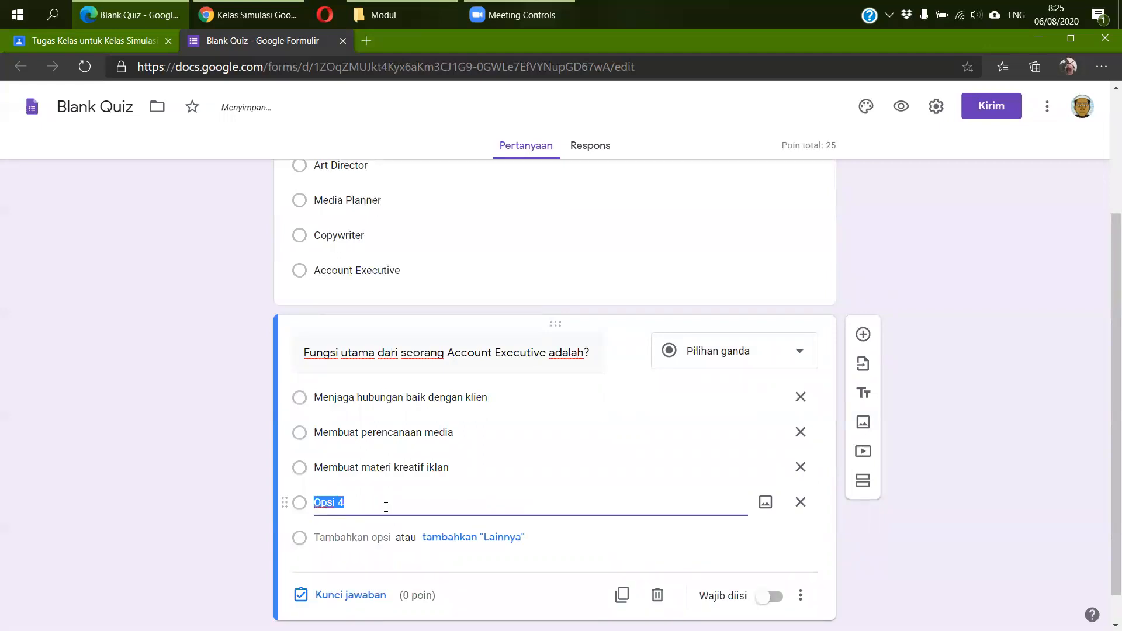
pyautogui.write('Mencari klien baru')
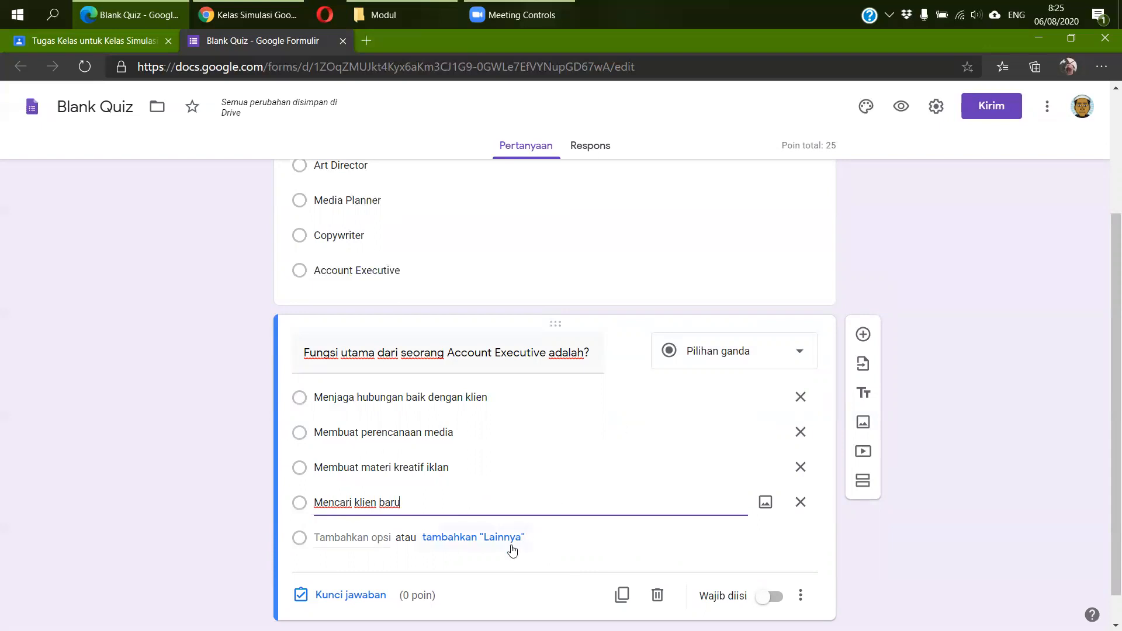
# - Set "Menjaga hubungan baik dengan klien" as the correct answer in the answer key, worth 25 points
pyautogui.click(361, 600)
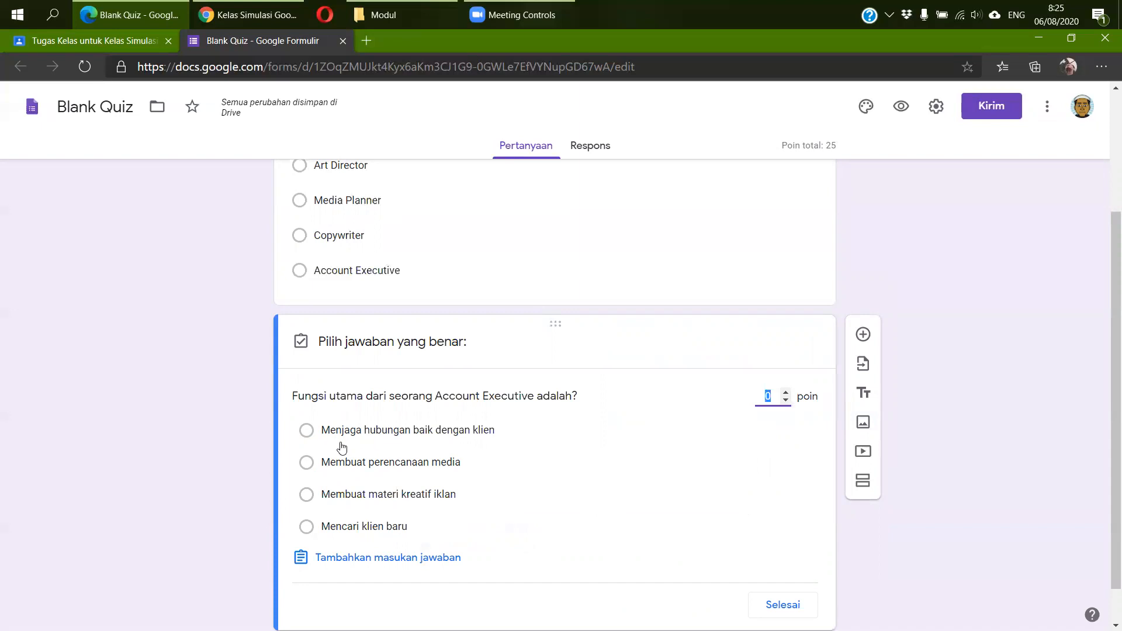
pyautogui.click(306, 432)
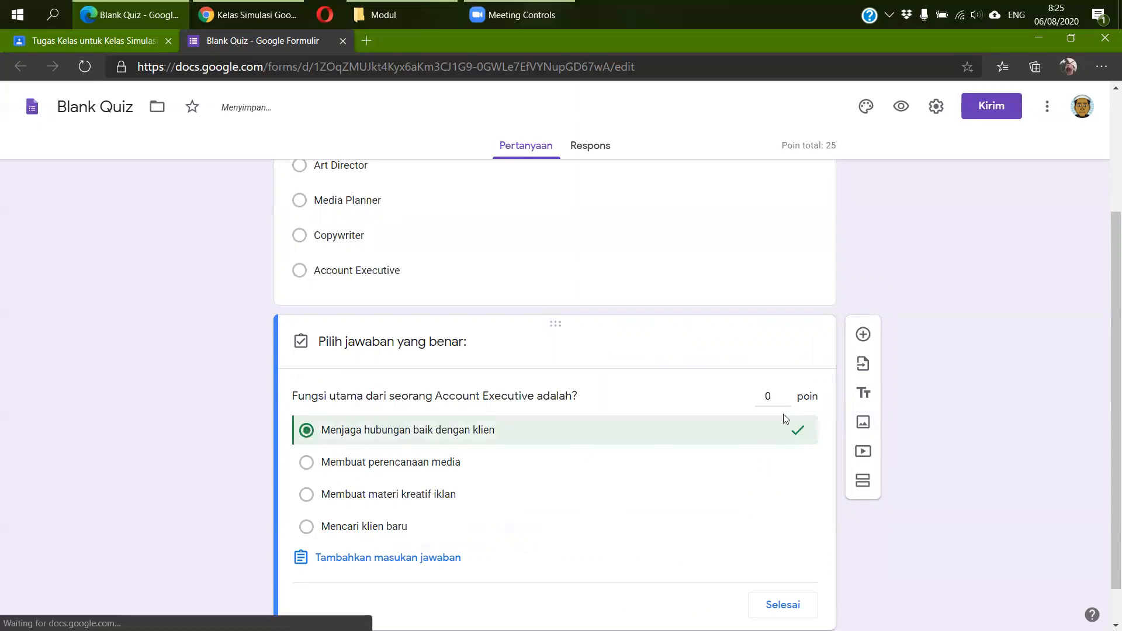
pyautogui.scroll(3, 802, 392)
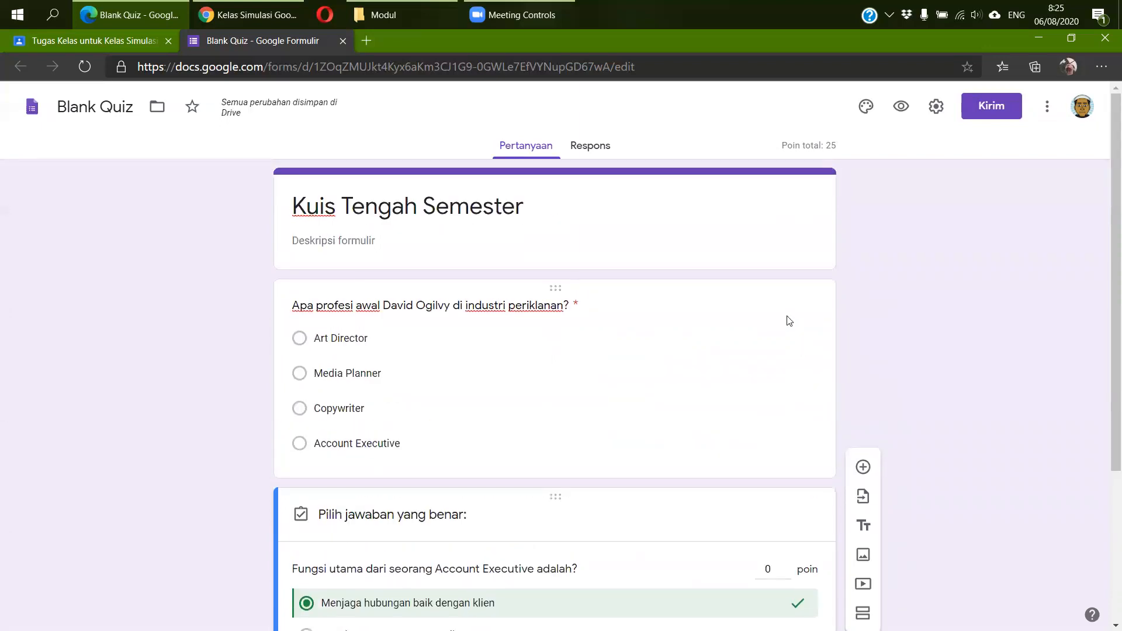
pyautogui.scroll(-4, 792, 456)
pyautogui.click(771, 353)
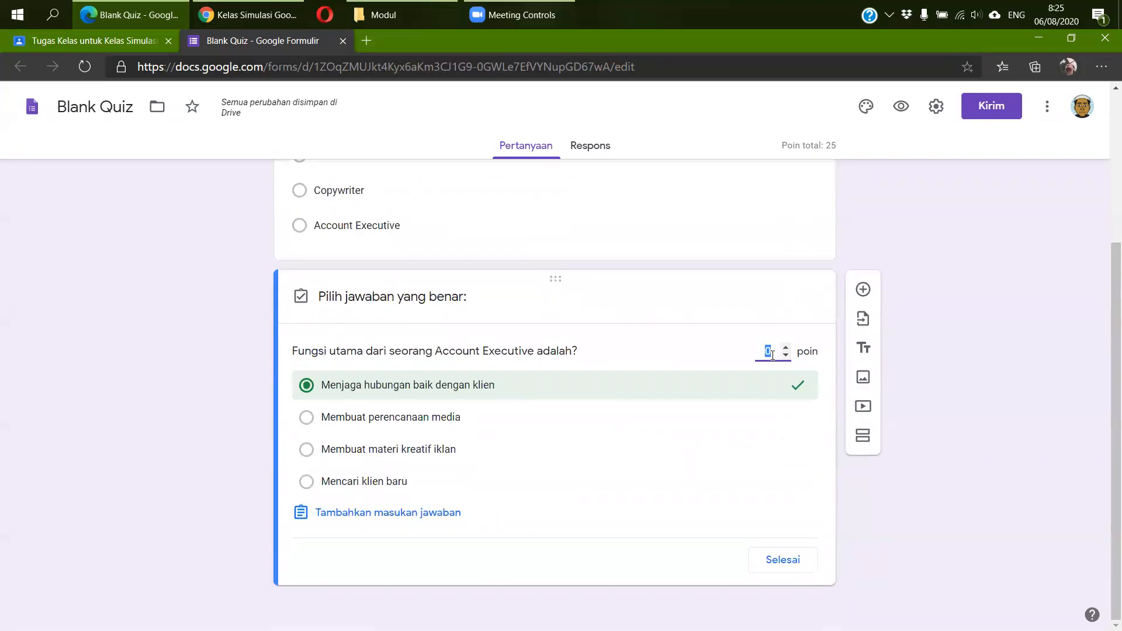
pyautogui.write('25')
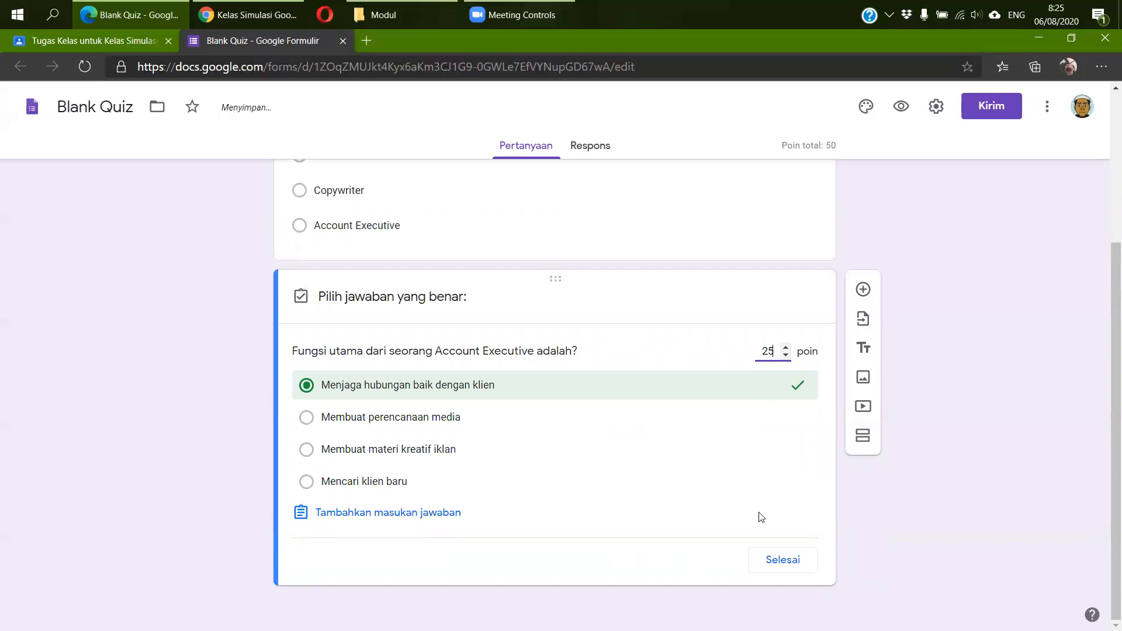
pyautogui.click(758, 569)
# - Make the Account Executive question required and add a new multiple-choice question below it
pyautogui.scroll(4, 718, 436)
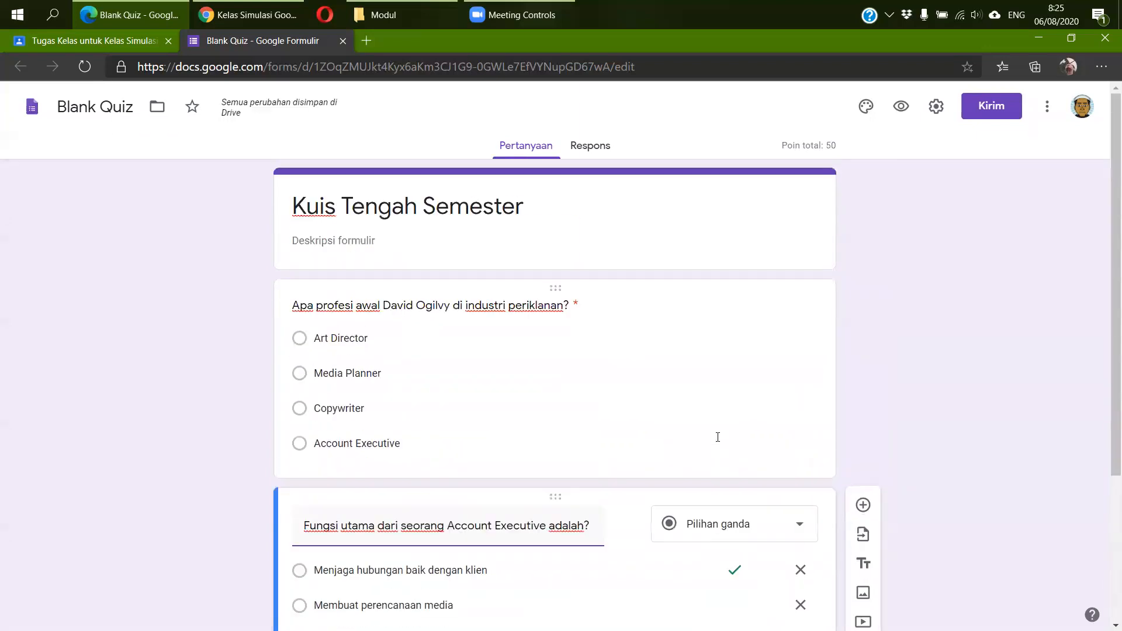
pyautogui.scroll(-4, 651, 511)
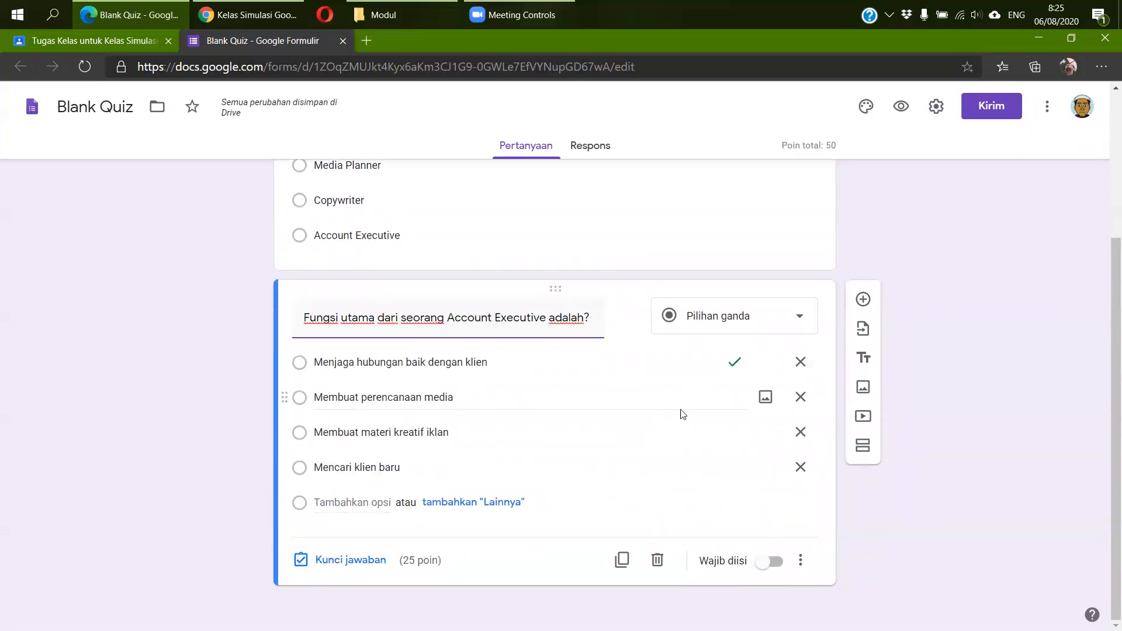
pyautogui.click(780, 563)
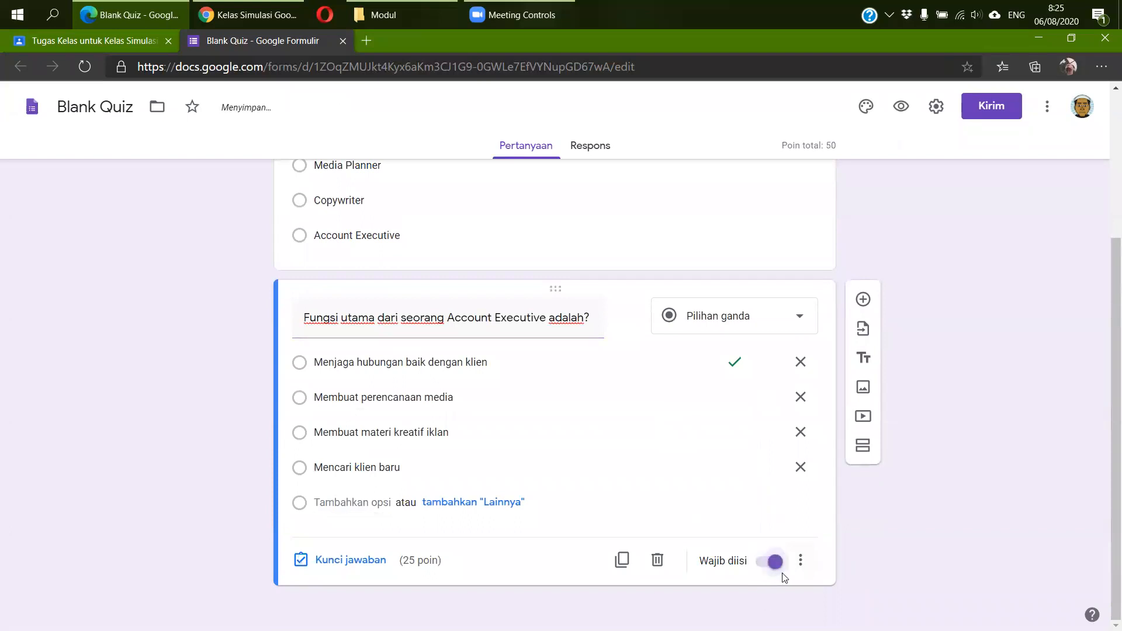
pyautogui.scroll(4, 721, 462)
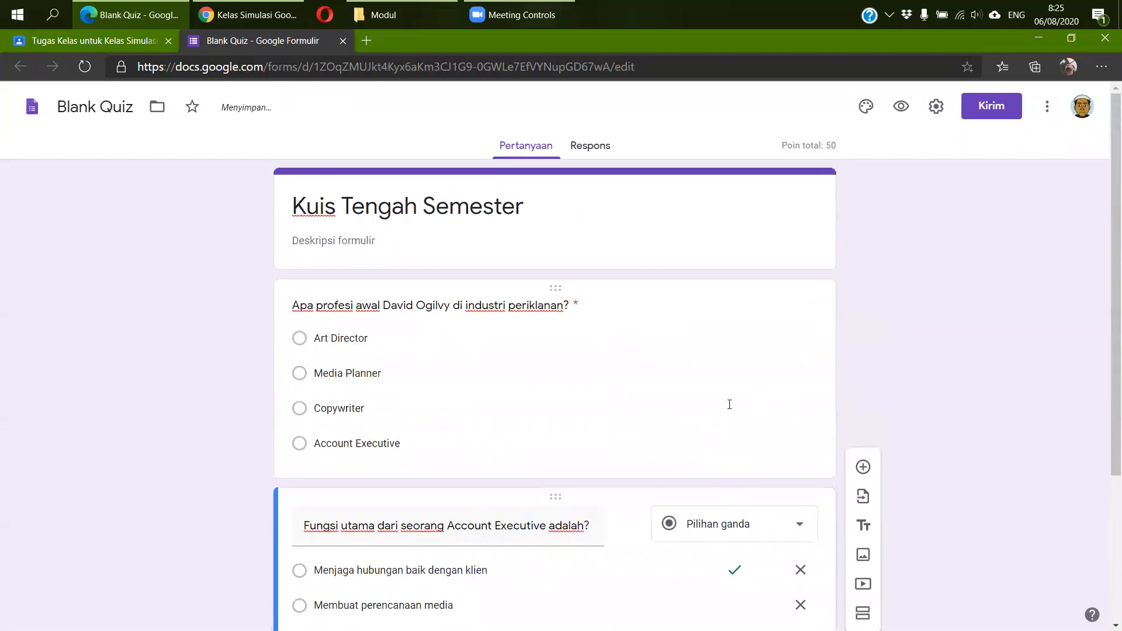
pyautogui.scroll(-4, 709, 485)
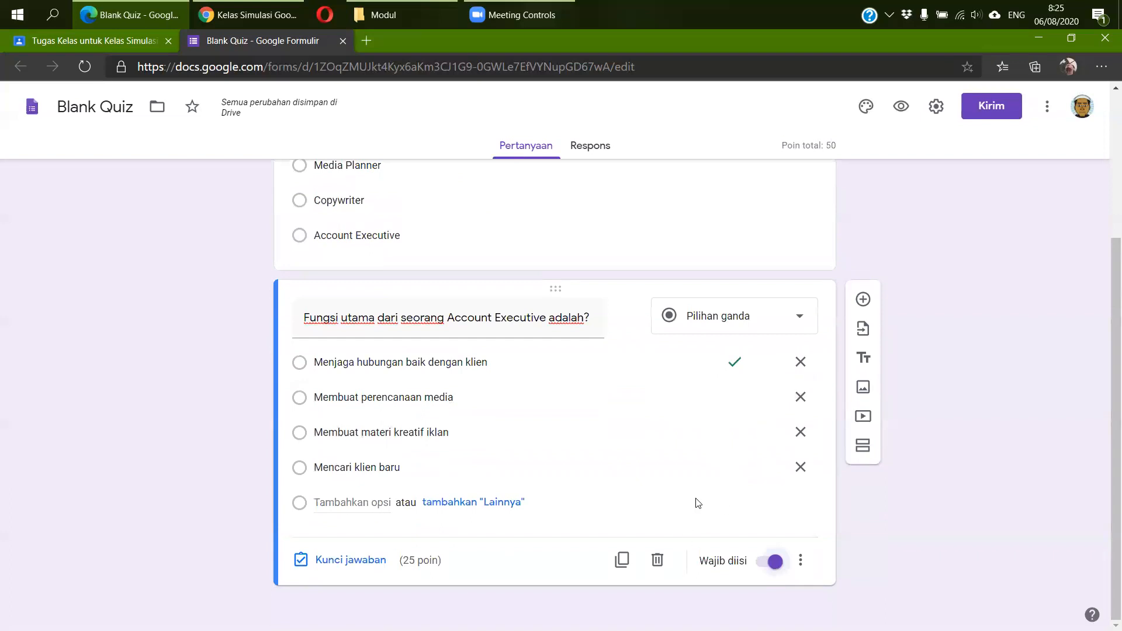
pyautogui.click(863, 300)
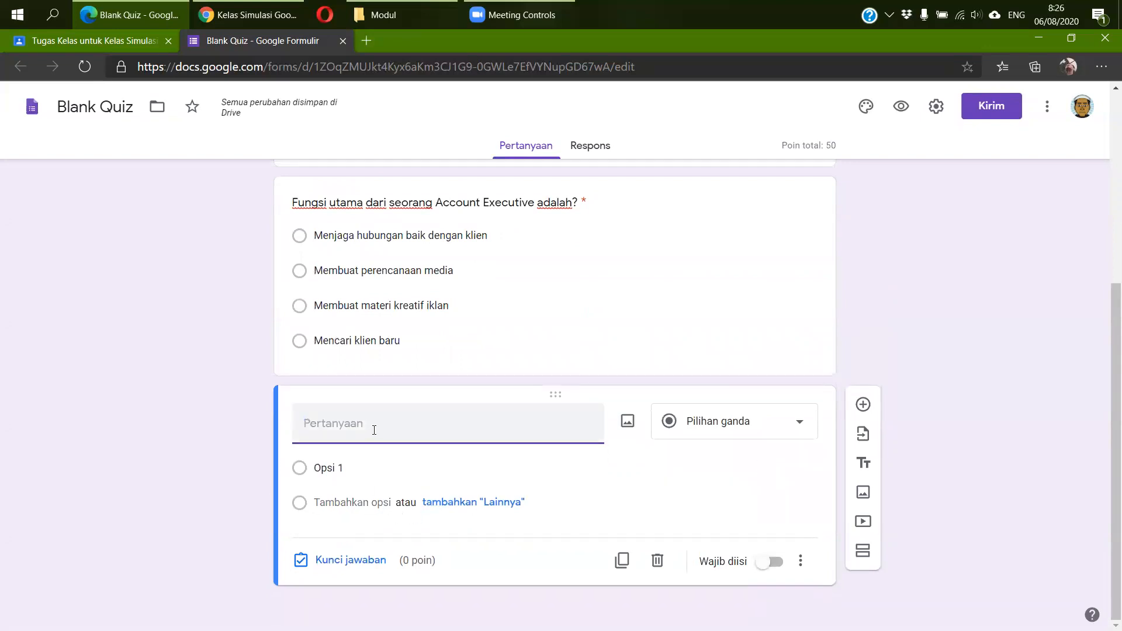
pyautogui.write('Pihak mana')
pyautogui.press('BackSpace')
pyautogui.press('BackSpace')
pyautogui.press('BackSpace')
pyautogui.press('BackSpace')
pyautogui.press('BackSpace')
pyautogui.press('BackSpace')
pyautogui.press('BackSpace')
pyautogui.press('BackSpace')
pyautogui.press('BackSpace')
pyautogui.press('BackSpace')
# - Enter "Siapa yang bertugas untuk membuat sebuah storyboard iklan televisi?" as the text of the new question
pyautogui.write('Si')
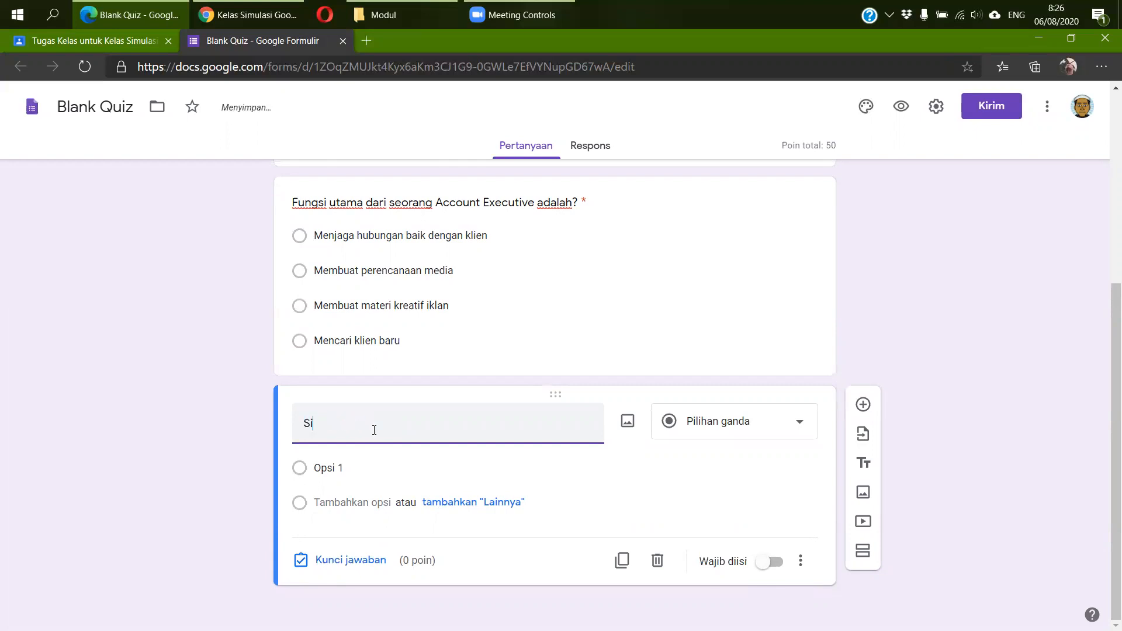
pyautogui.write('apa yang bertugas untuk membu')
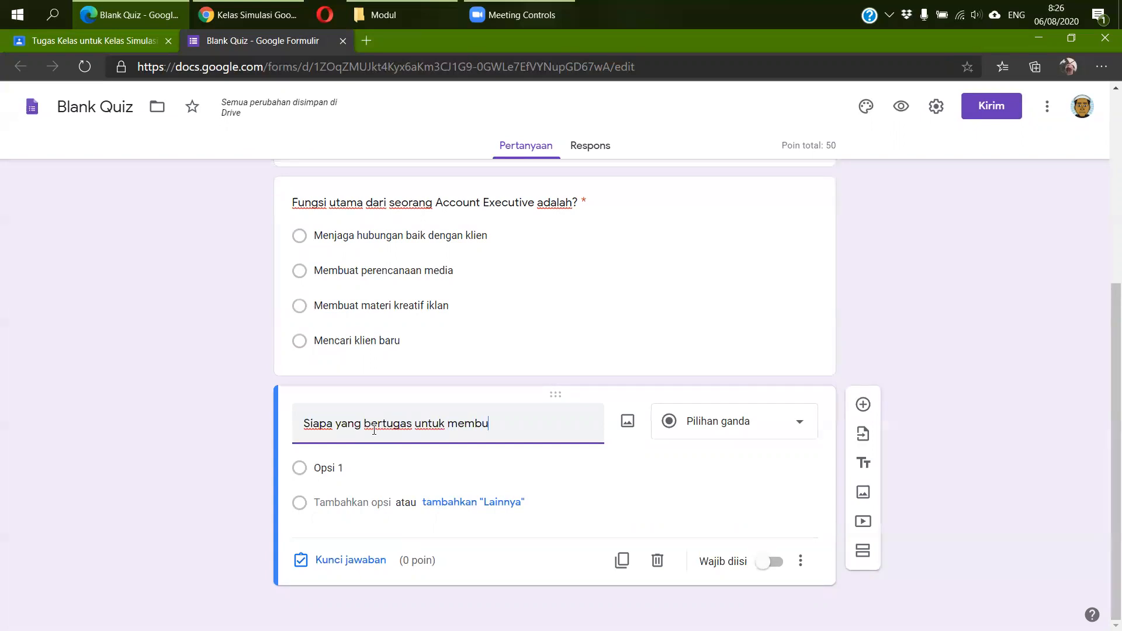
pyautogui.write('at sebuah st')
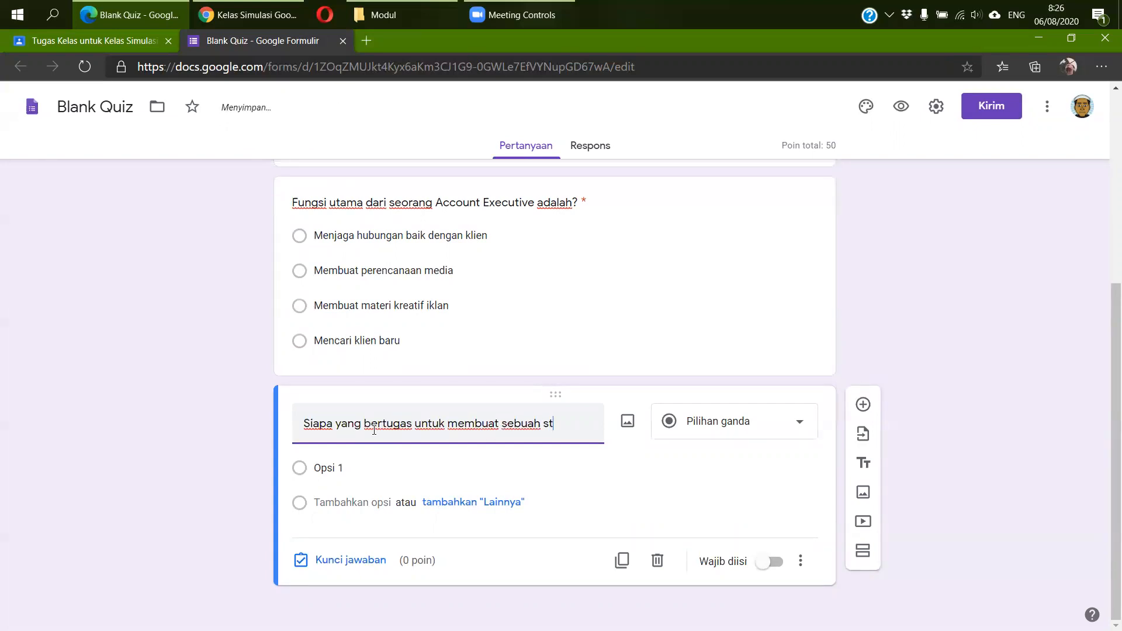
pyautogui.write('oryboard ')
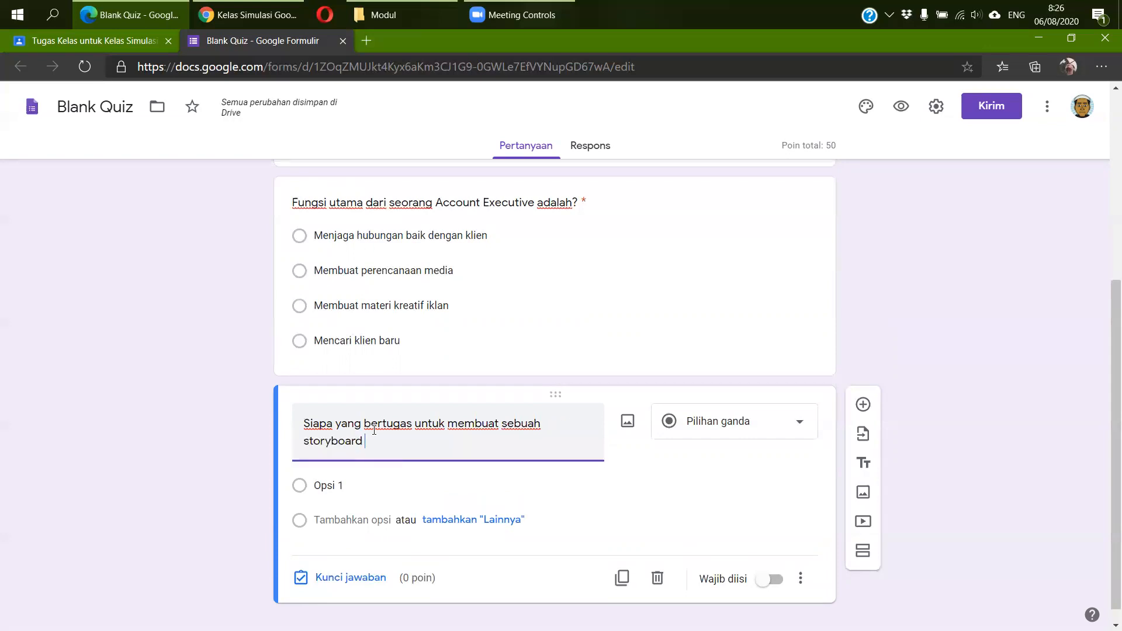
pyautogui.write('iklan televis')
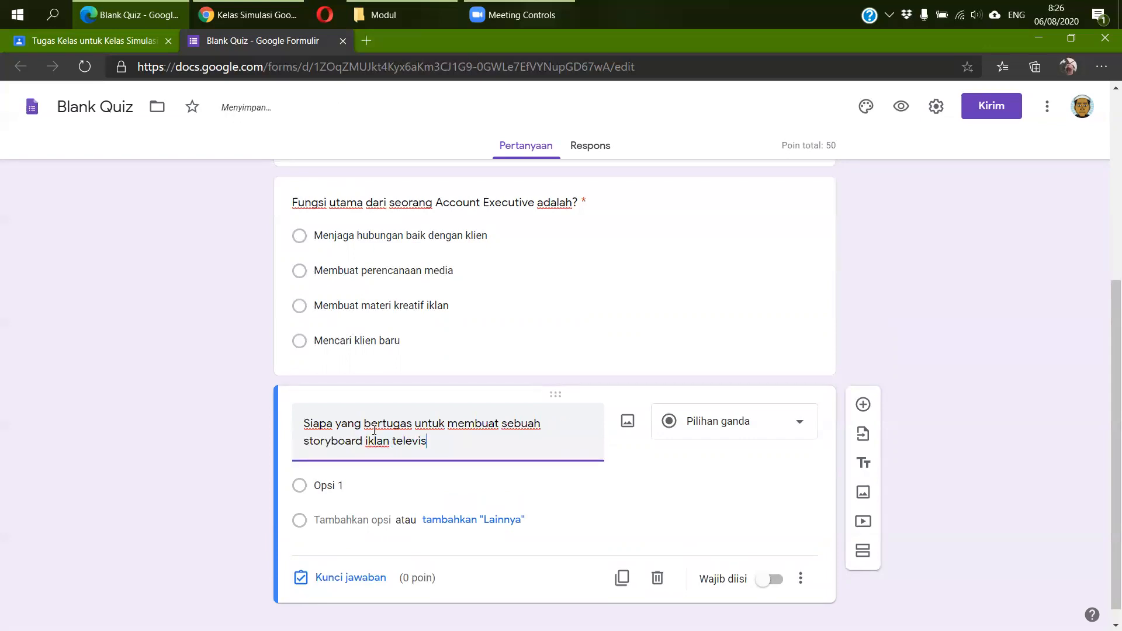
pyautogui.write('i')
# - Give the storyboard question the four answer options "Copywriter", "Art Director", "Creative Director" and "Illustrator"
pyautogui.click(339, 485)
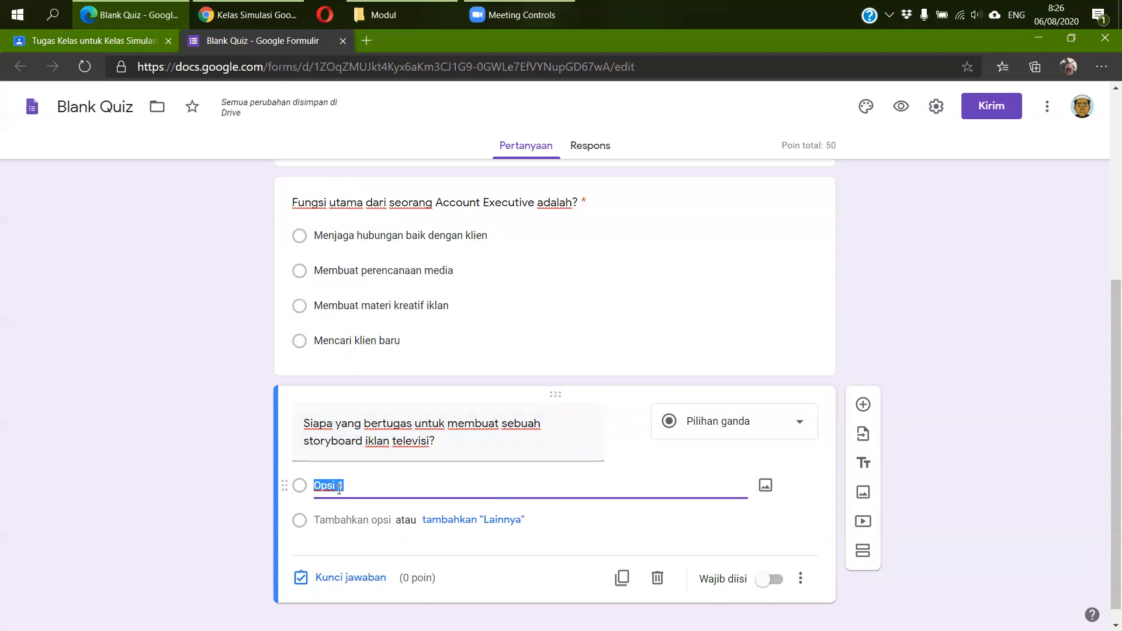
pyautogui.write('Copywriter')
pyautogui.press('Tab')
pyautogui.click(339, 519)
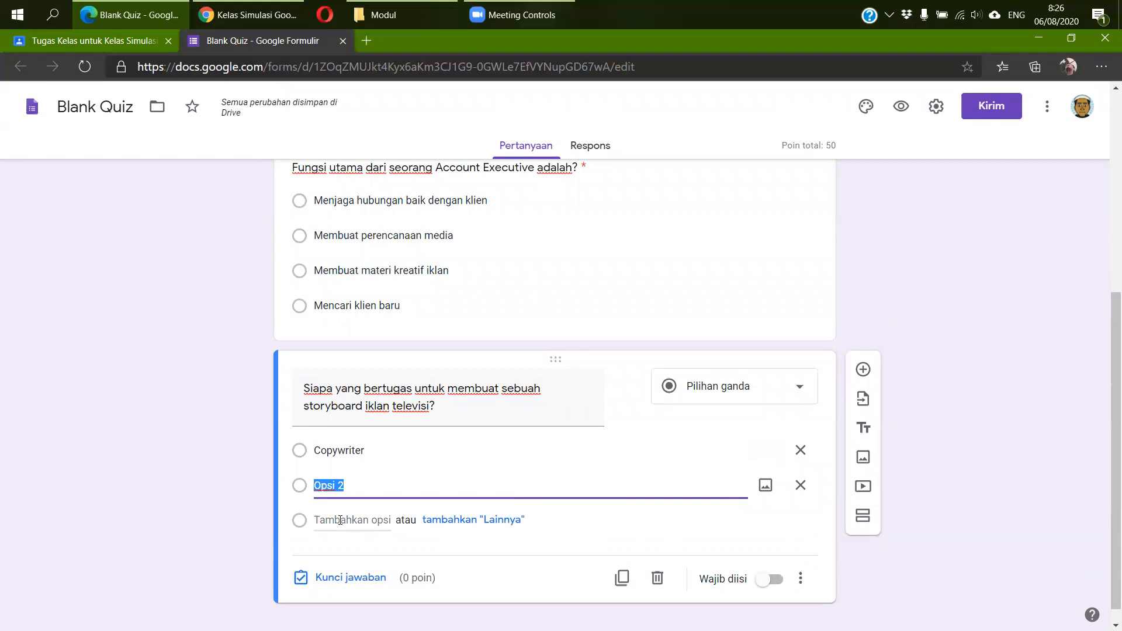
pyautogui.write('Art Direct')
pyautogui.click(340, 520)
pyautogui.write('Creative Director')
pyautogui.click(325, 552)
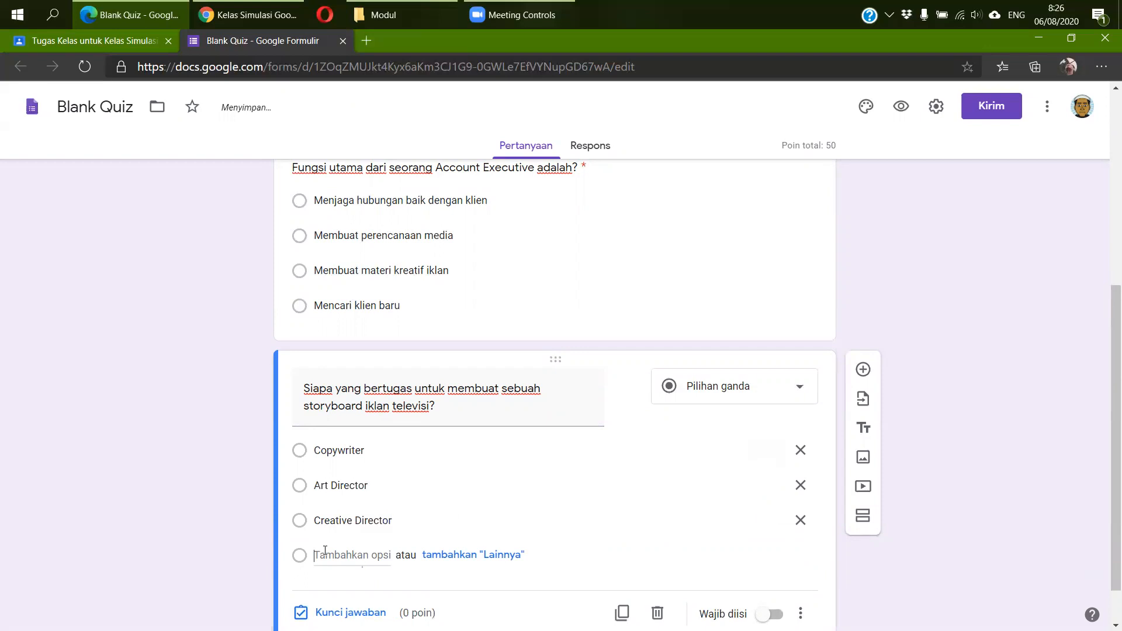
pyautogui.write('Illustrator')
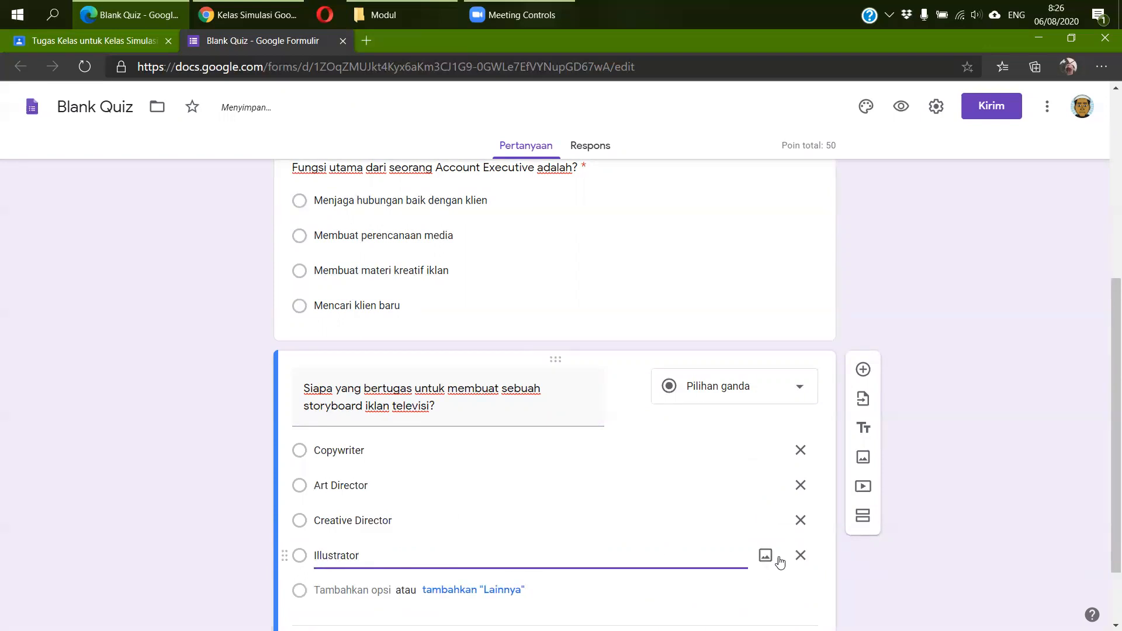
# - Set "Illustrator" as the storyboard question's correct answer in the answer key, worth 25 points, and make the question required
pyautogui.scroll(-1, 780, 561)
pyautogui.scroll(3, 708, 465)
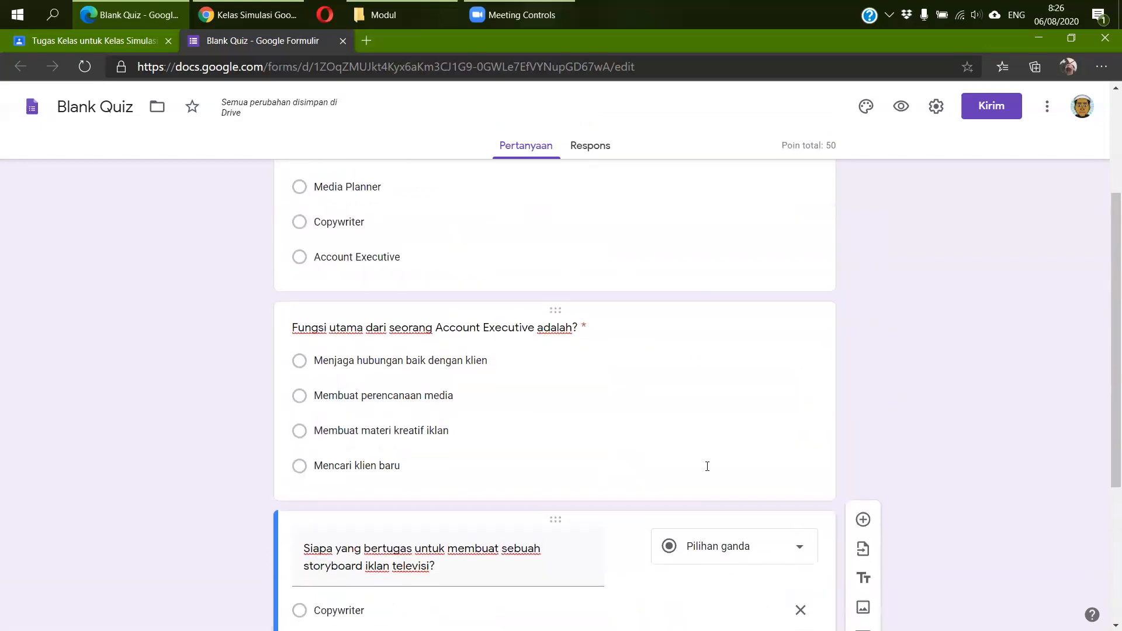
pyautogui.scroll(-3, 659, 506)
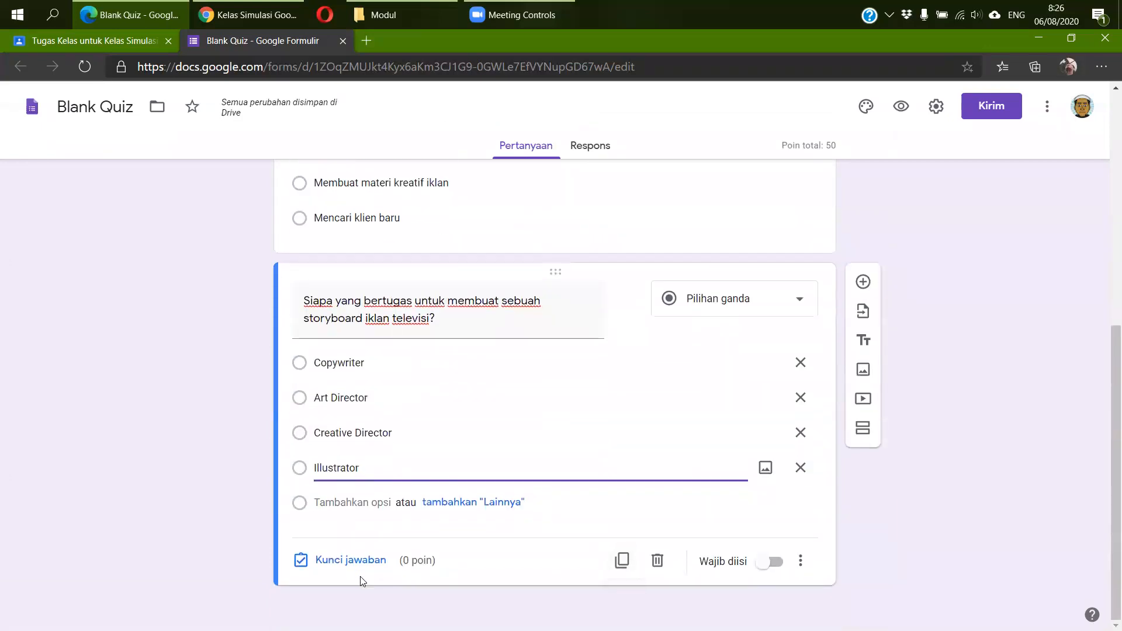
pyautogui.click(353, 561)
pyautogui.click(306, 481)
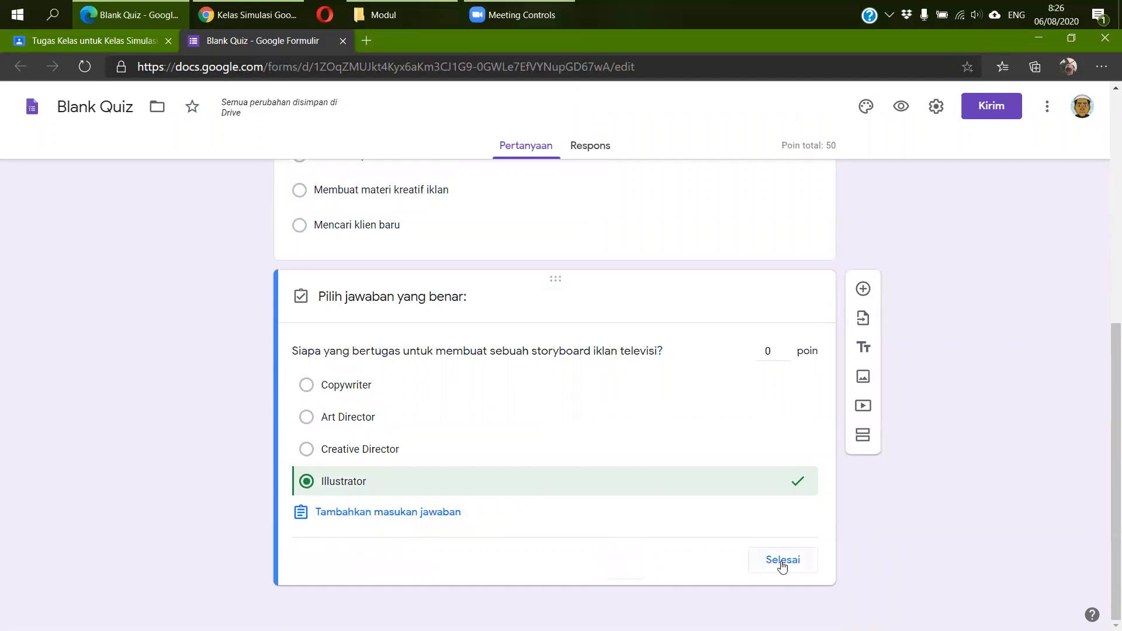
pyautogui.click(769, 350)
pyautogui.write('25')
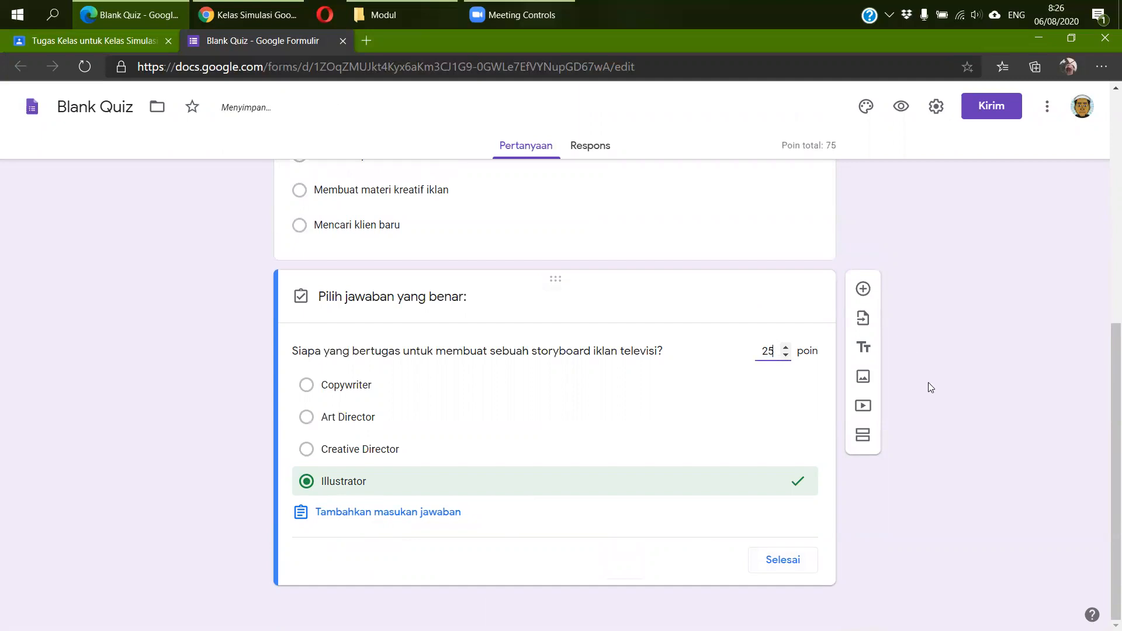
pyautogui.click(775, 562)
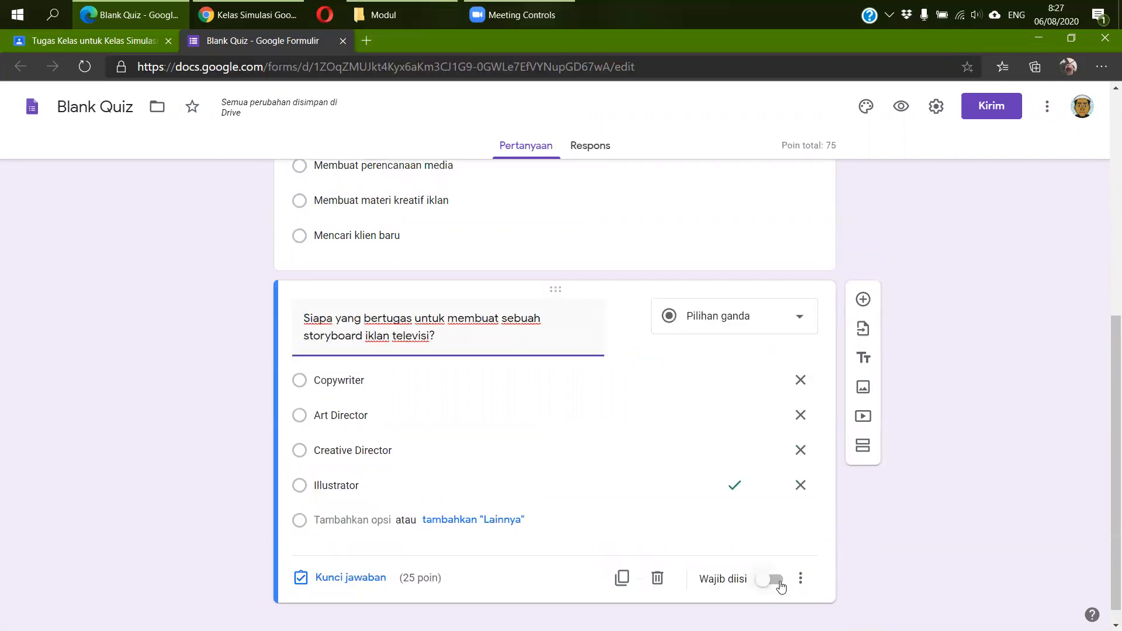
pyautogui.click(775, 580)
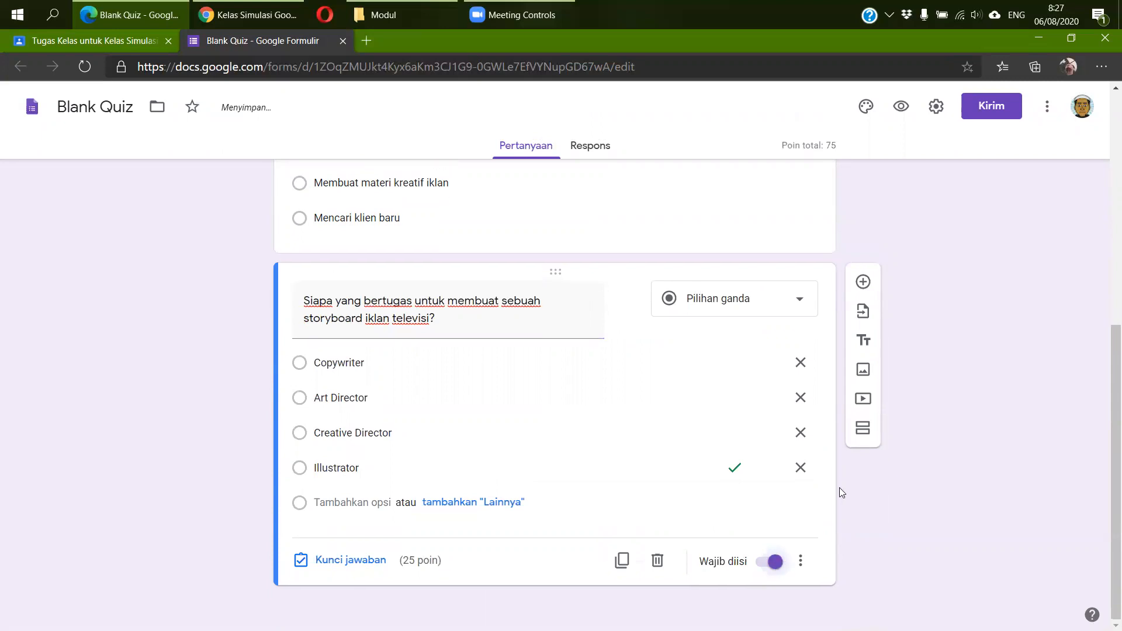
# - Add a new multiple-choice question reading "Jenis media apa yang saat ini masih paling banyak dikonsumsi oleh masyarakat?"
pyautogui.click(864, 282)
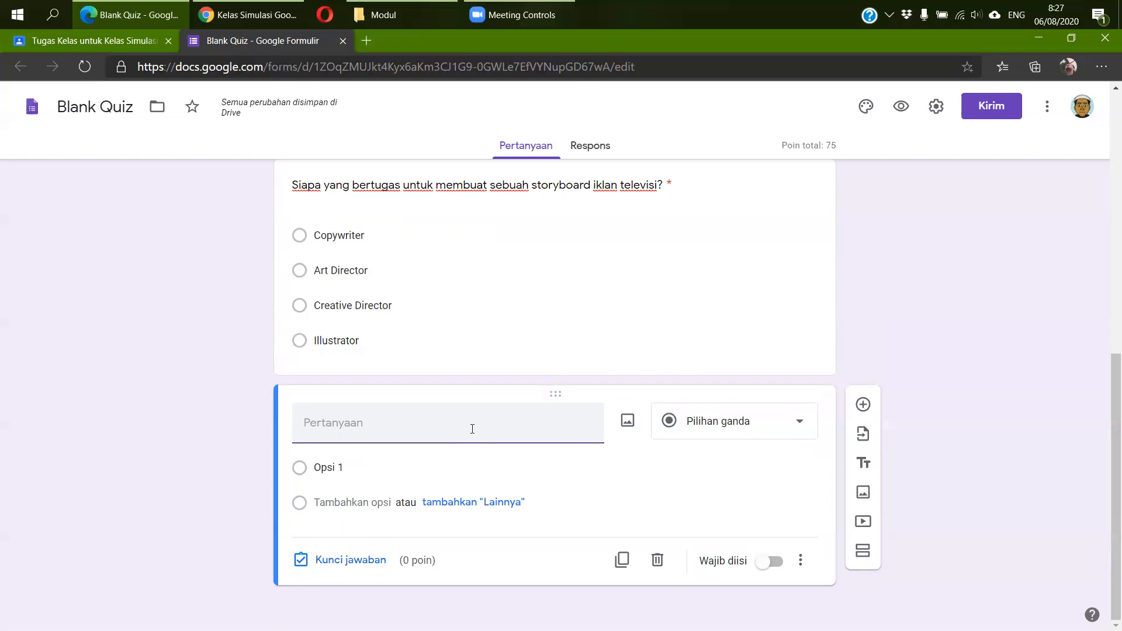
pyautogui.write('Jenis iklan')
pyautogui.press('BackSpace')
pyautogui.press('BackSpace')
pyautogui.press('BackSpace')
pyautogui.write('media apa yang ')
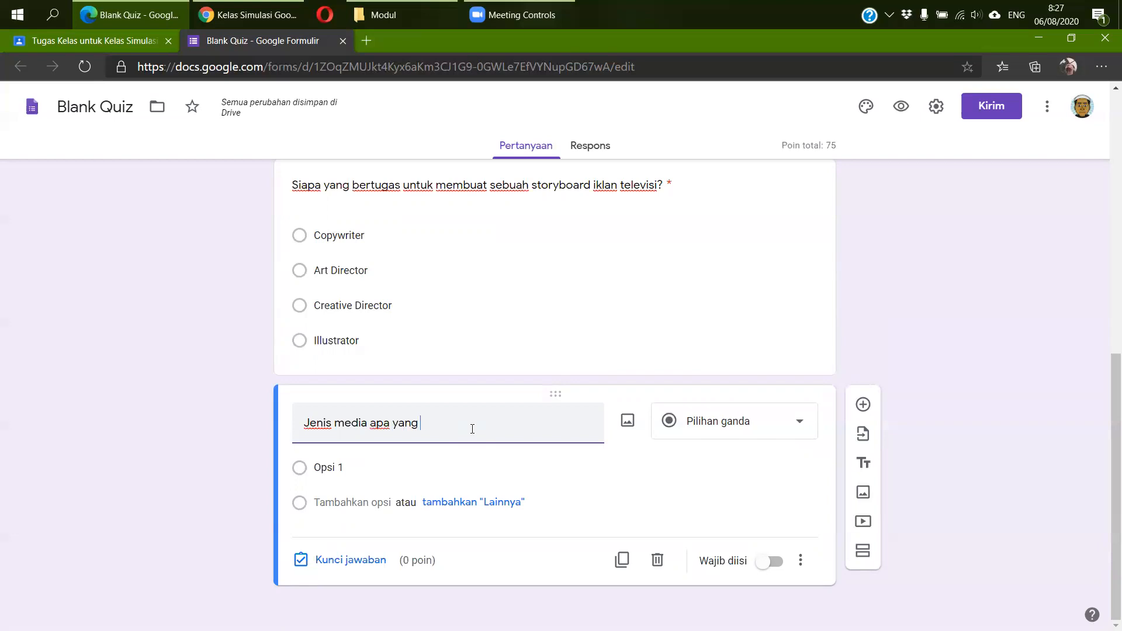
pyautogui.write('saat ini masih paling banyak d')
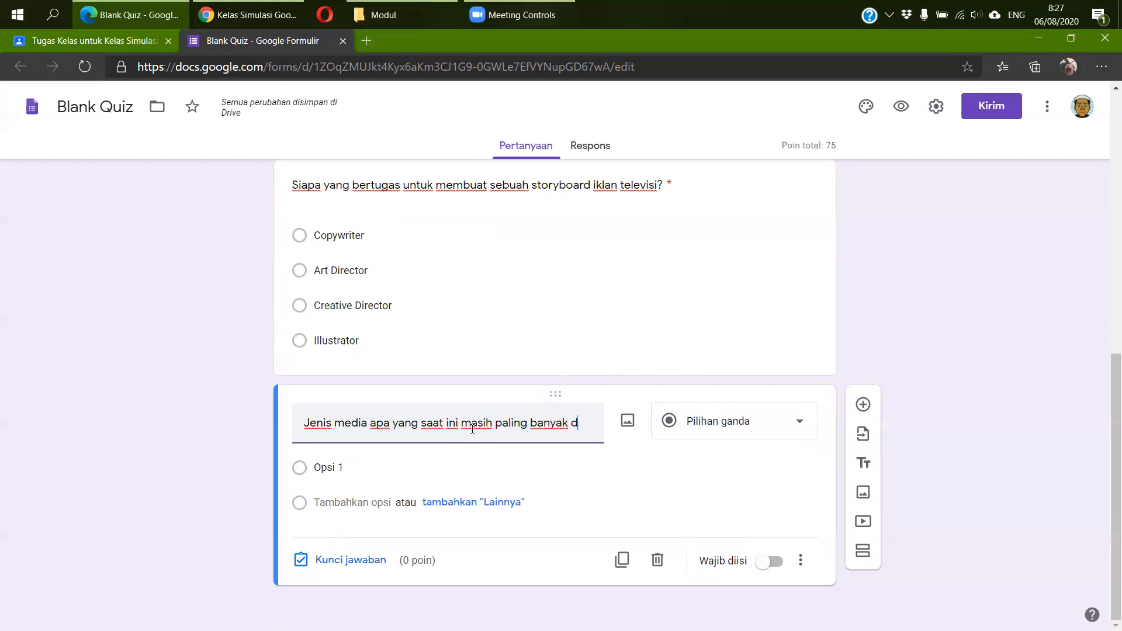
pyautogui.write('ikonsumsi oleh masyarakagt')
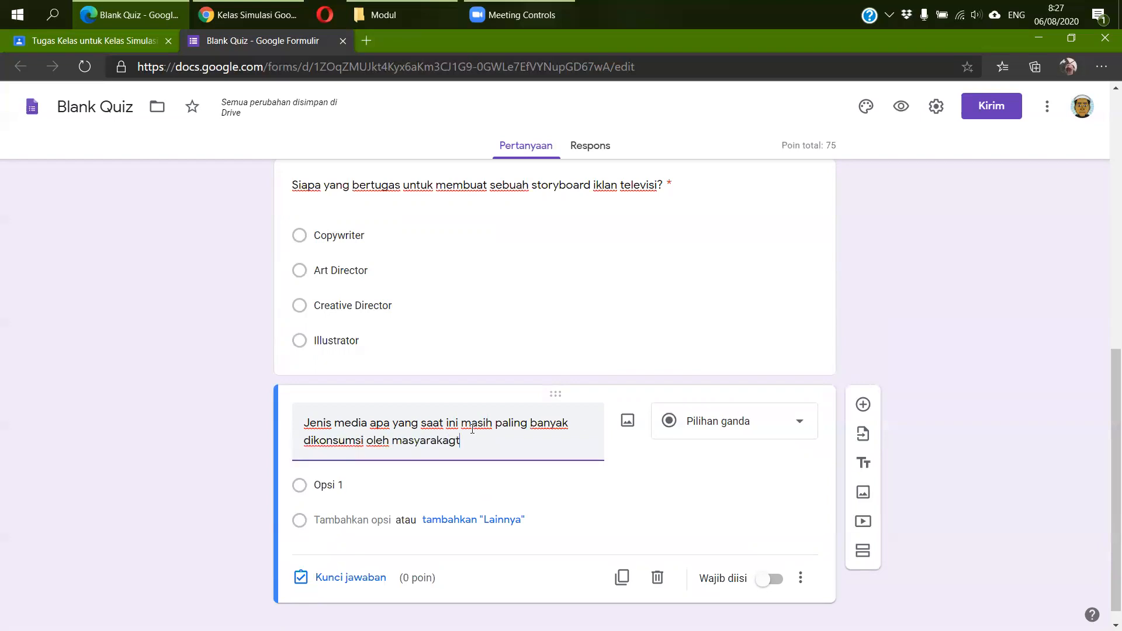
pyautogui.press('BackSpace')
pyautogui.press('BackSpace')
pyautogui.write('t?')
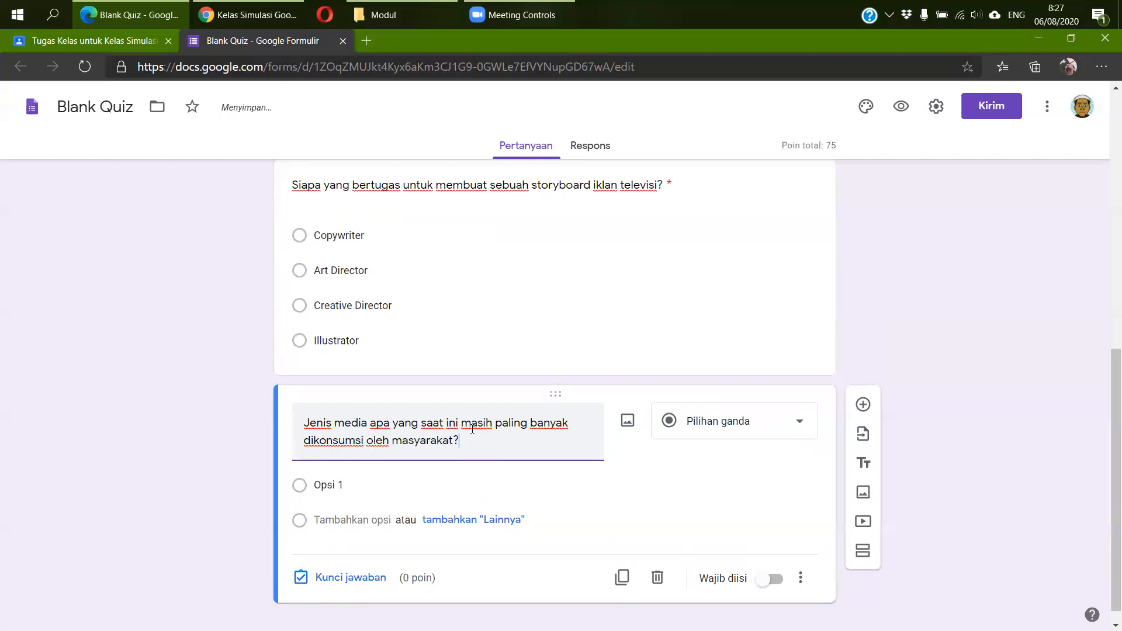
# - Enter "Internet" and "Televisi" as the media question's first and second answer options
pyautogui.click(339, 483)
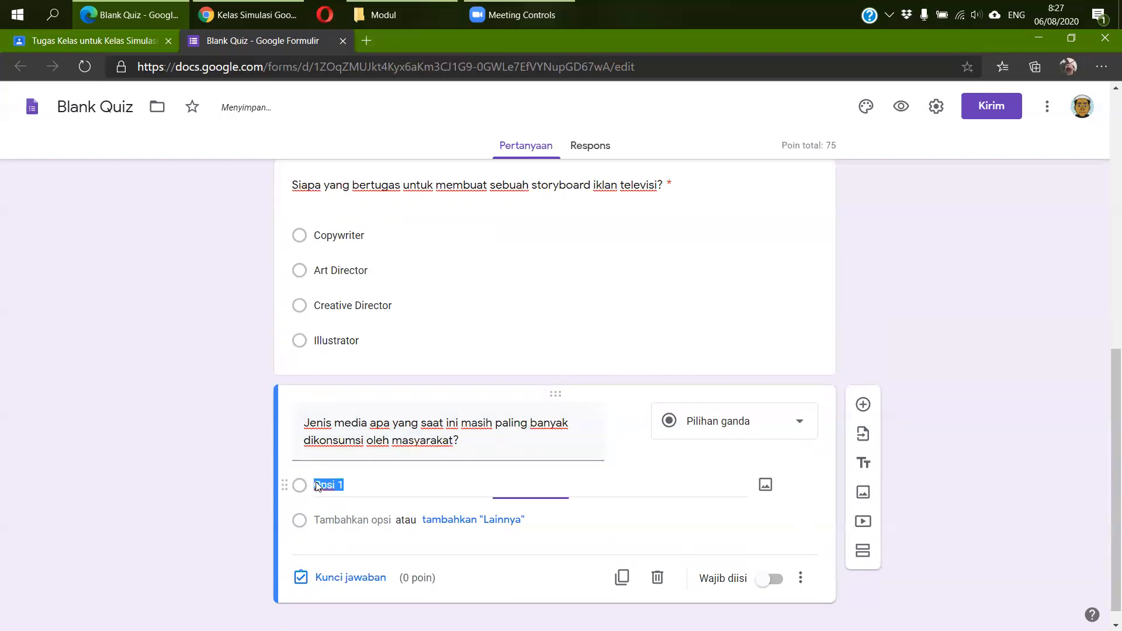
pyautogui.write('Inter')
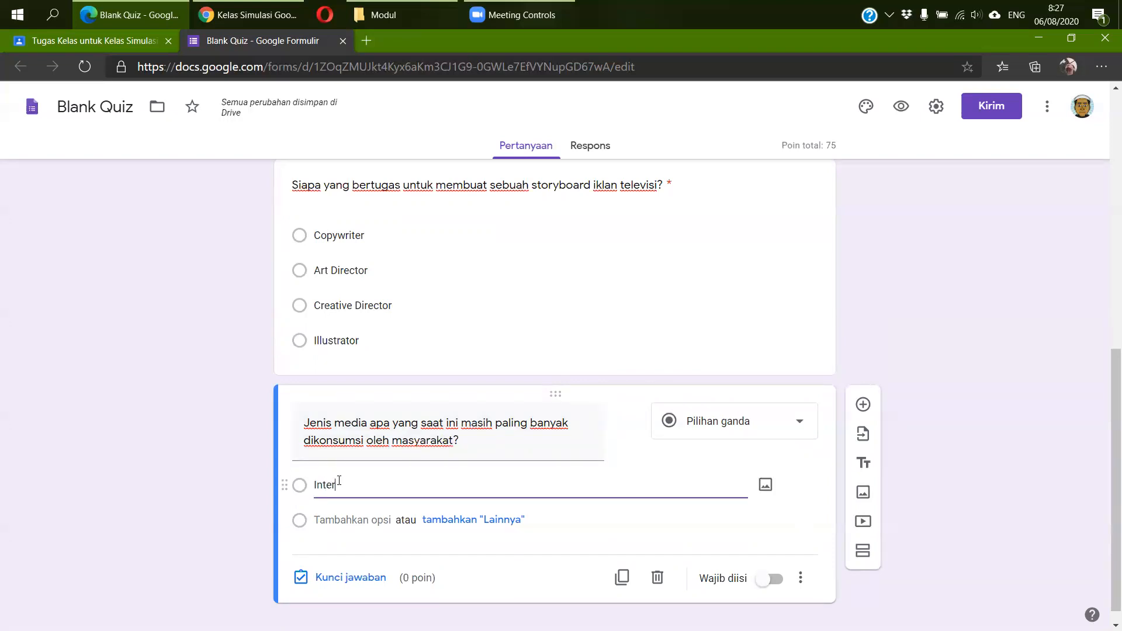
pyautogui.write('ner')
pyautogui.press('BackSpace')
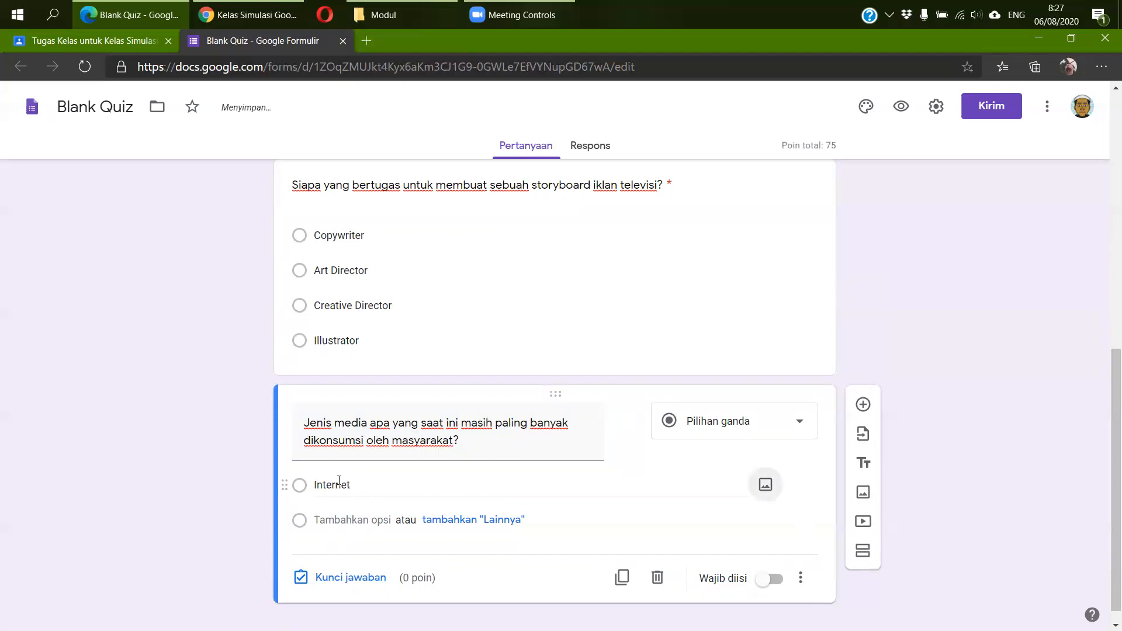
pyautogui.click(333, 520)
pyautogui.write('Telebi')
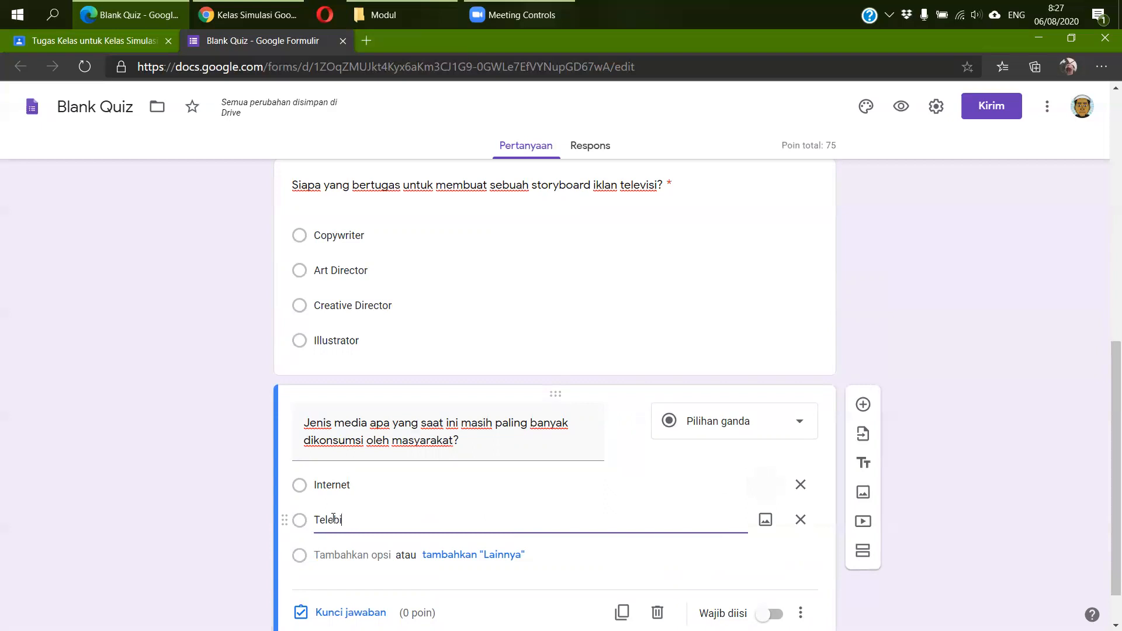
pyautogui.press('BackSpace')
pyautogui.press('BackSpace')
pyautogui.write('visi')
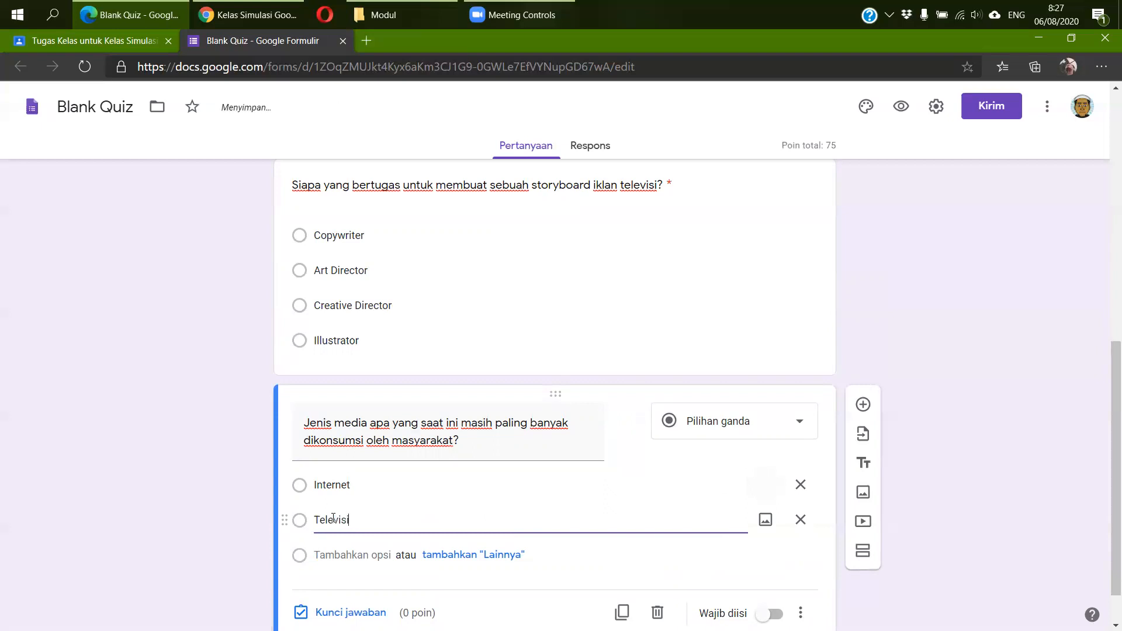
# - Add "Radio" and "Koran dan Majalah" as the media question's third and fourth answer options
pyautogui.click(341, 554)
pyautogui.write('Radio')
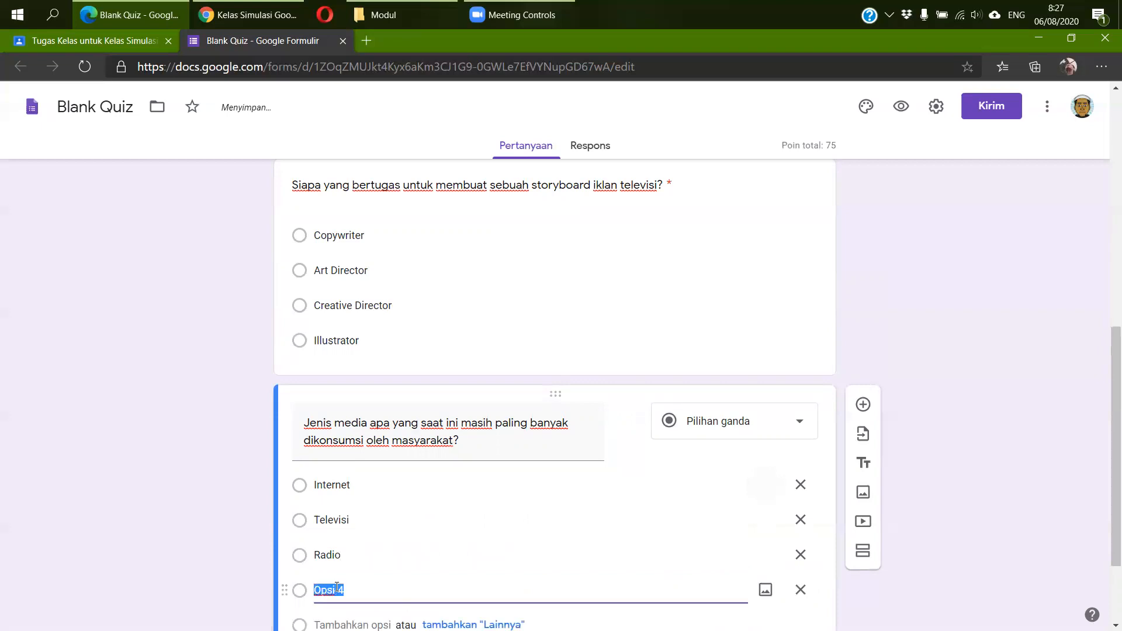
pyautogui.write('Koran')
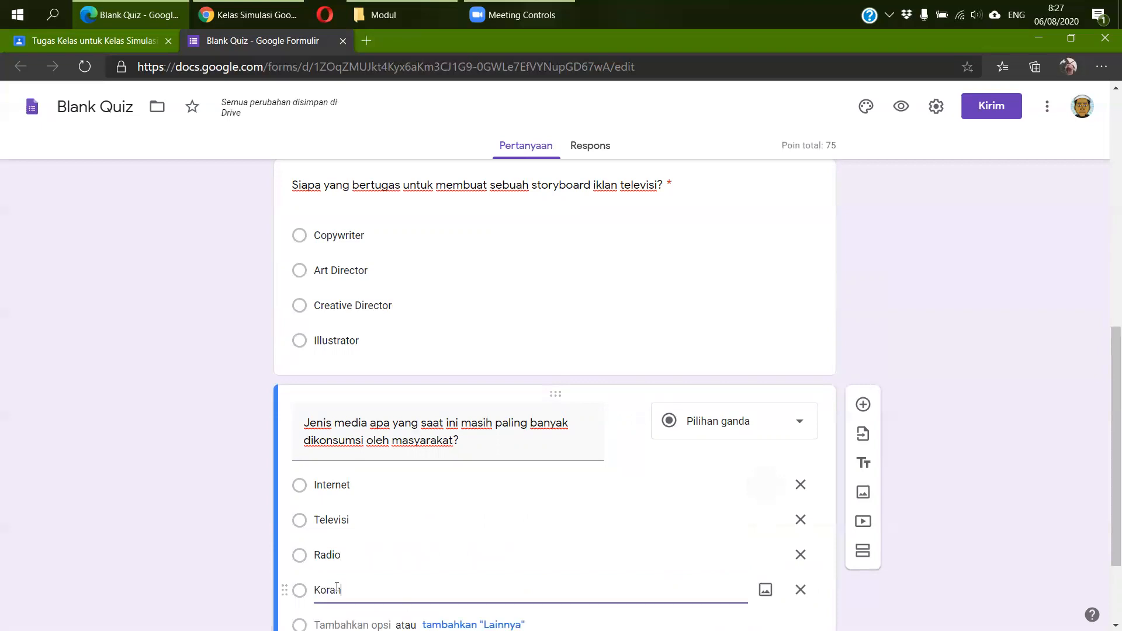
pyautogui.write(' dan Majalah')
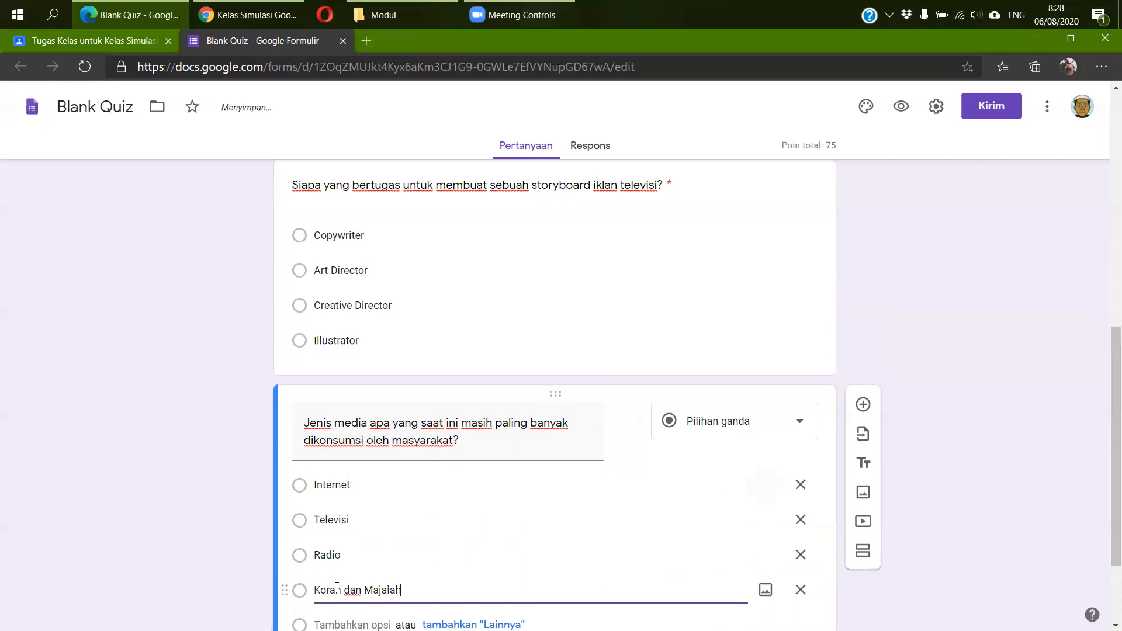
# - Set "Televisi" as the media question's correct answer in the answer key, worth 25 points
pyautogui.scroll(-2, 429, 518)
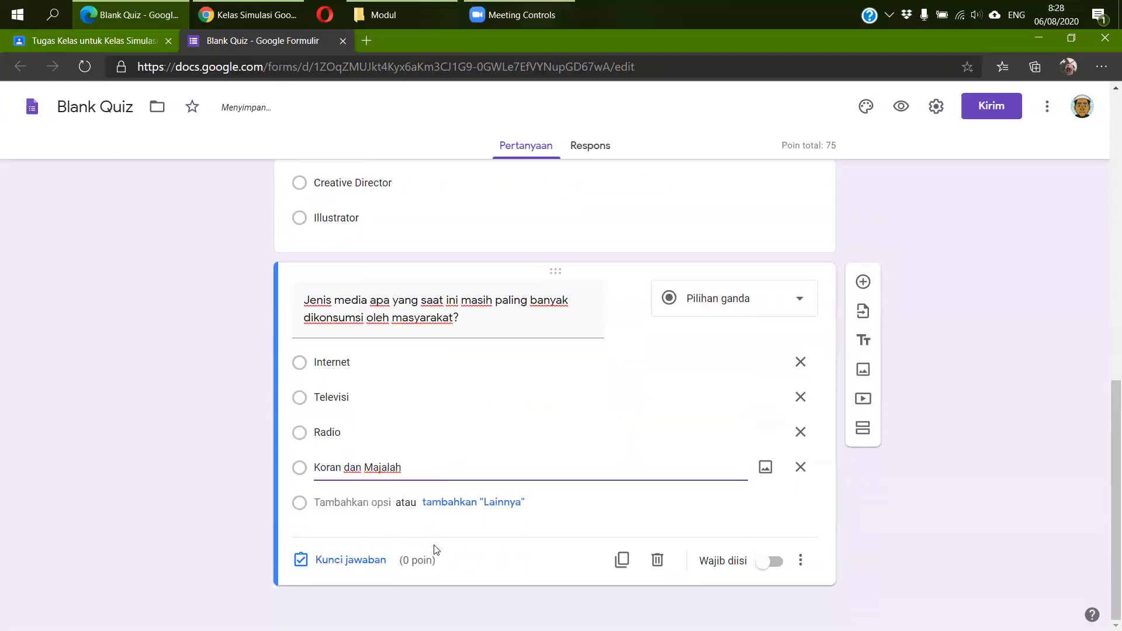
pyautogui.click(350, 560)
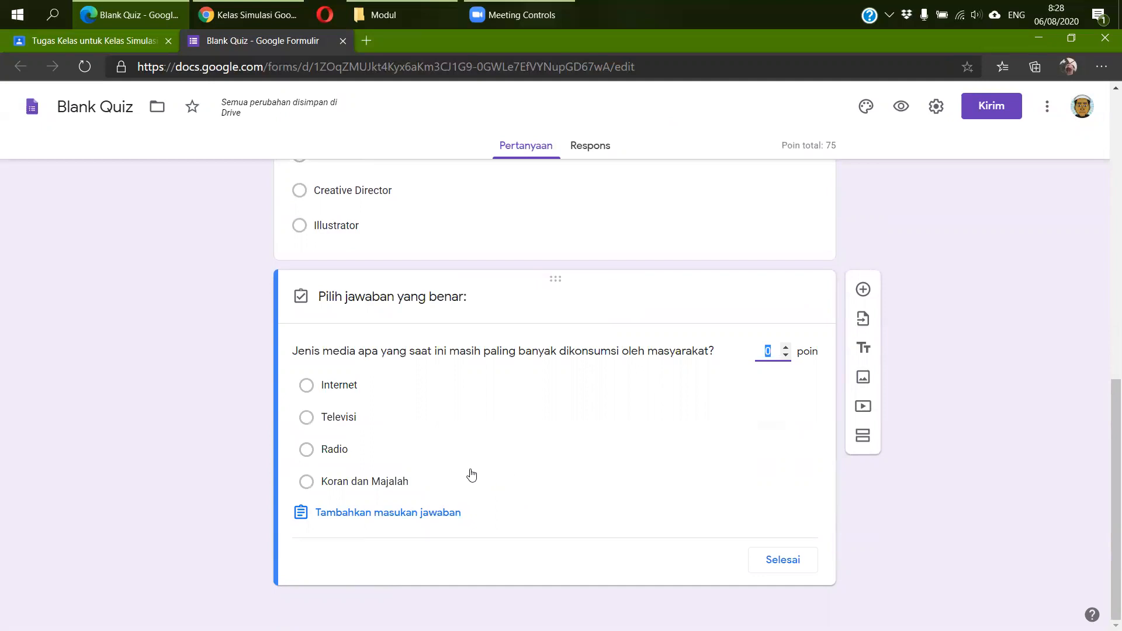
pyautogui.click(306, 419)
pyautogui.click(768, 351)
pyautogui.write('1')
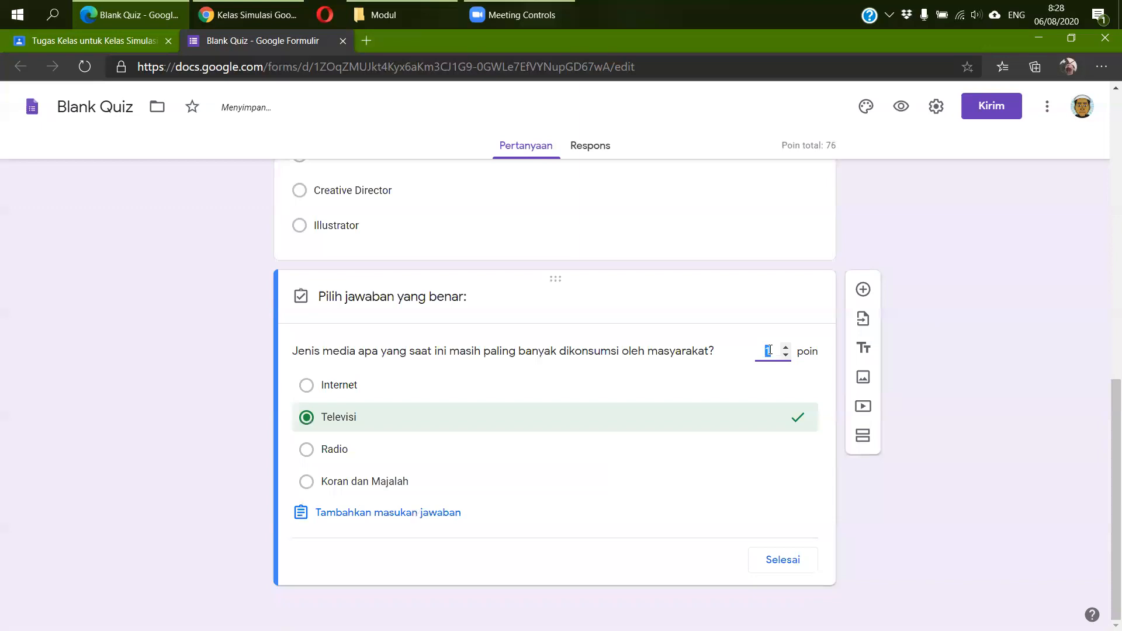
pyautogui.click(778, 560)
# - Review the whole quiz from the title through all the questions down to the media question
pyautogui.scroll(15, 757, 444)
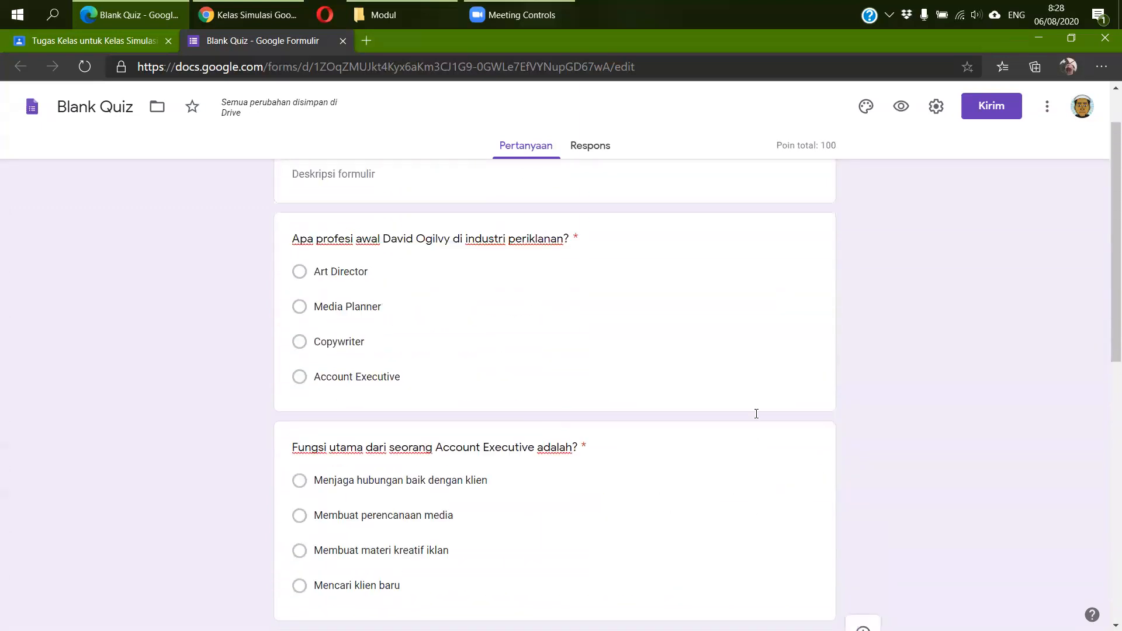
pyautogui.scroll(-4, 752, 437)
pyautogui.scroll(4, 750, 439)
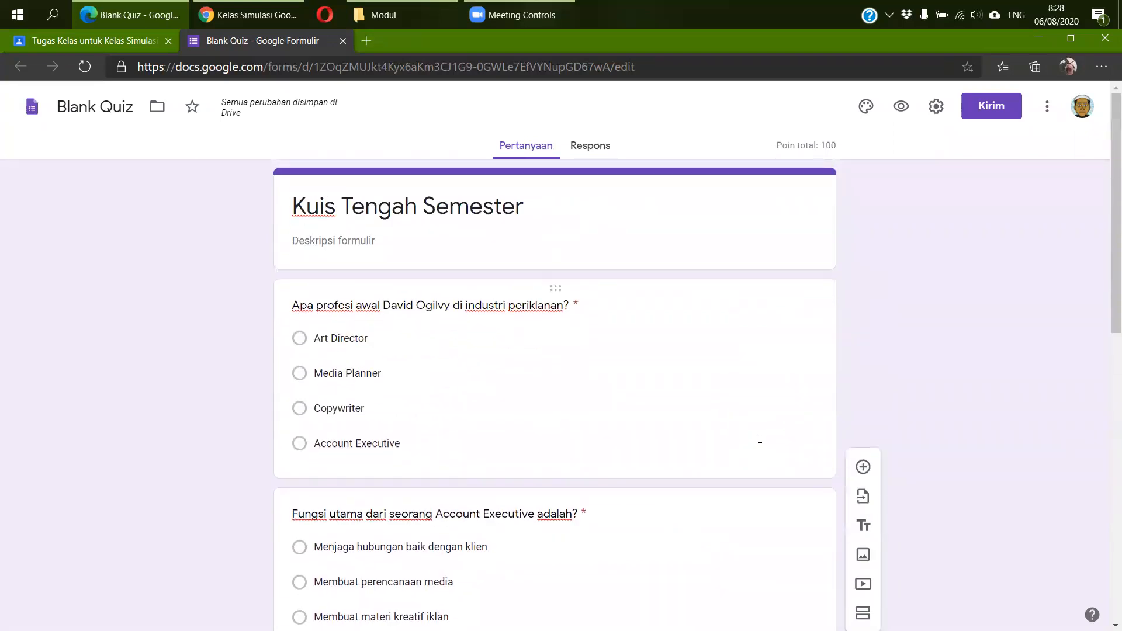
pyautogui.scroll(-3, 680, 437)
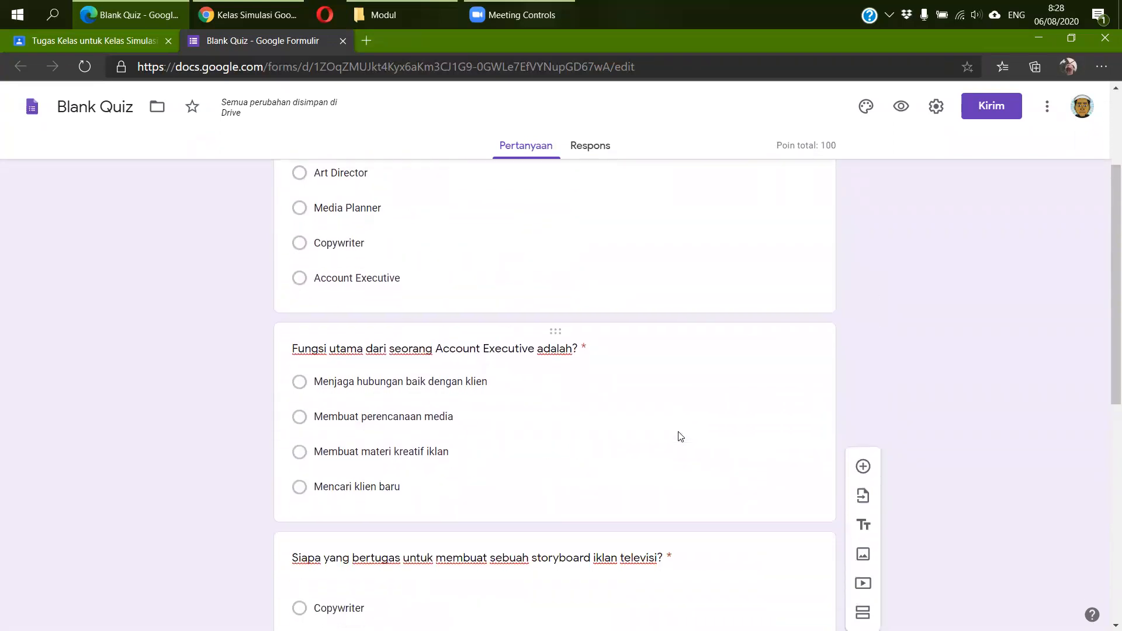
pyautogui.scroll(-8, 680, 436)
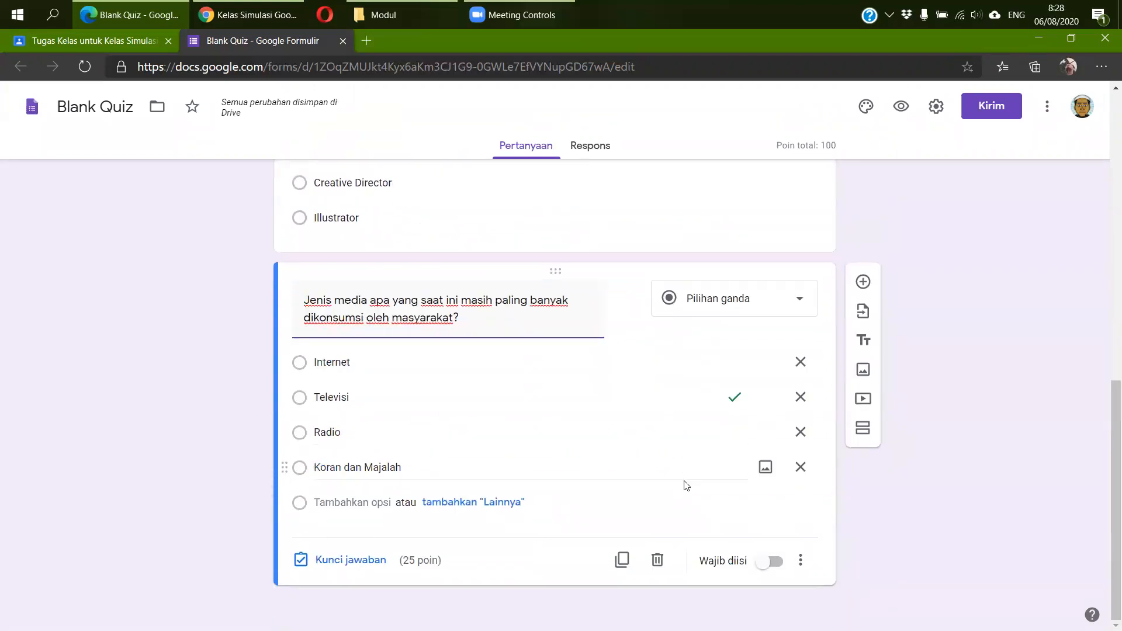
# - Make the media question required, after checking that the storyboard question already is
pyautogui.scroll(6, 686, 485)
pyautogui.click(689, 485)
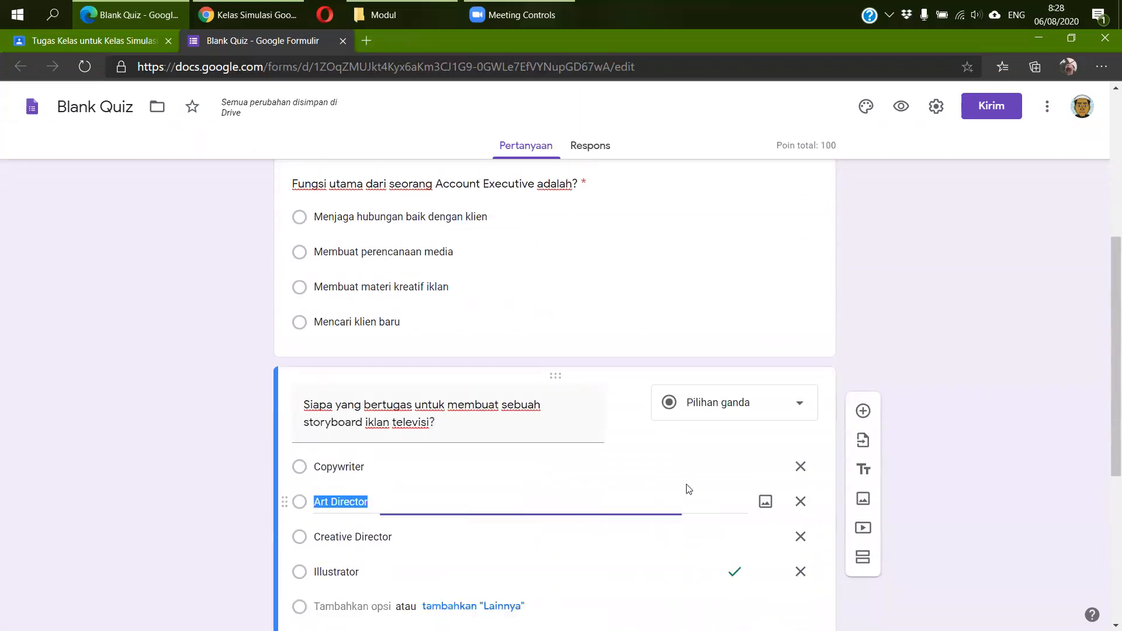
pyautogui.scroll(-4, 692, 484)
pyautogui.scroll(4, 692, 484)
pyautogui.scroll(-5, 692, 483)
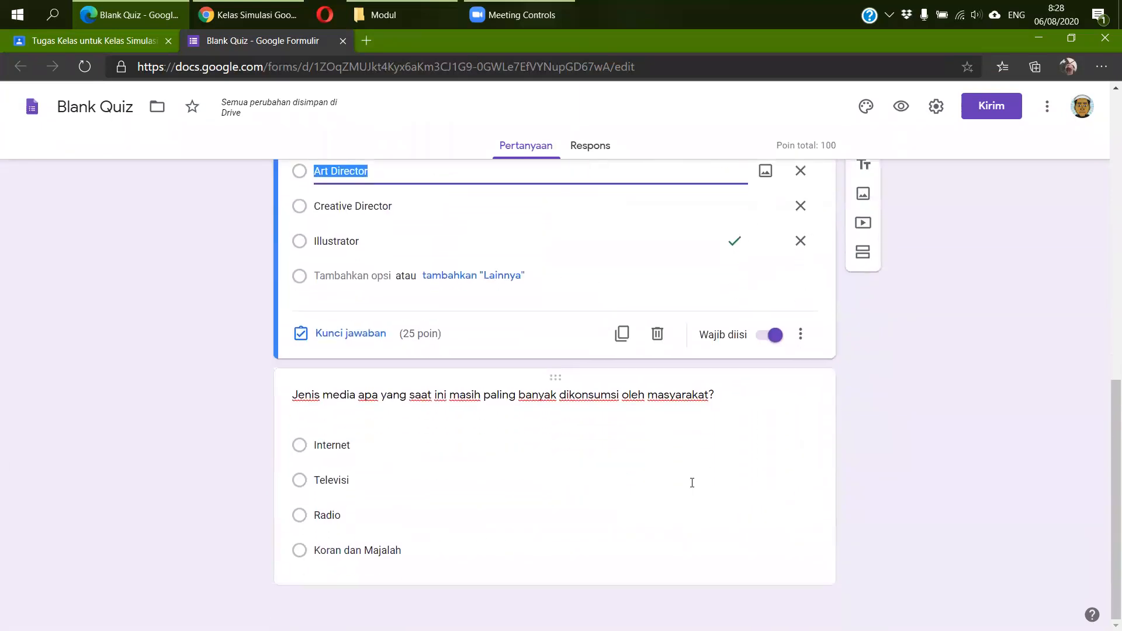
pyautogui.click(689, 506)
pyautogui.click(767, 584)
pyautogui.click(779, 586)
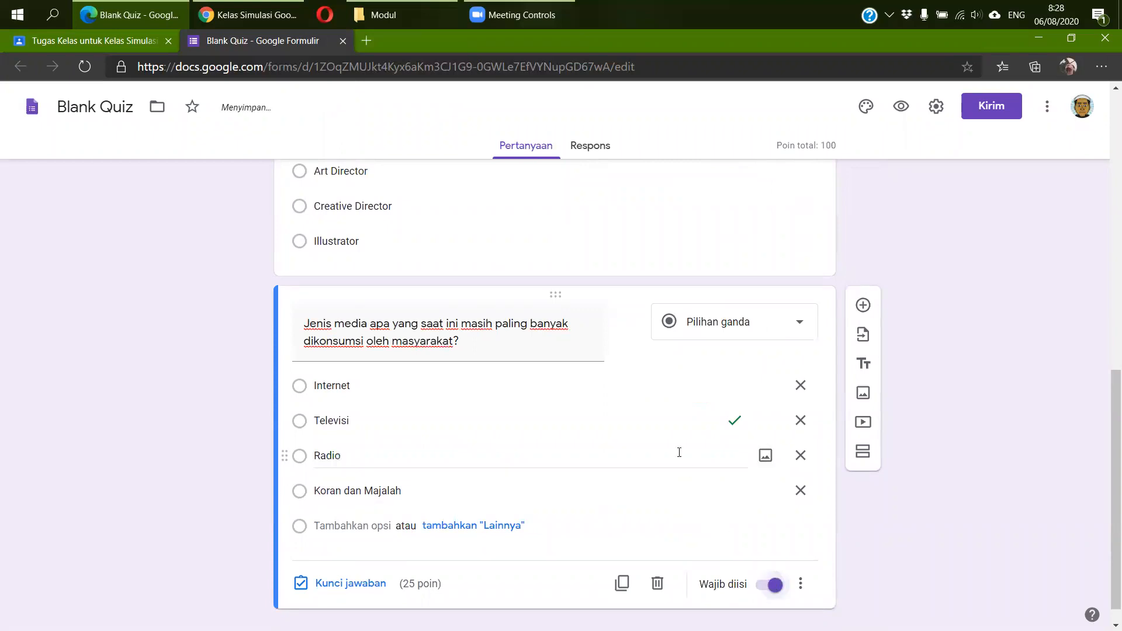
# - Check the settings of the first three questions, going from the storyboard question up to the David Ogilvy question
pyautogui.scroll(4, 679, 453)
pyautogui.click(691, 461)
pyautogui.scroll(4, 687, 380)
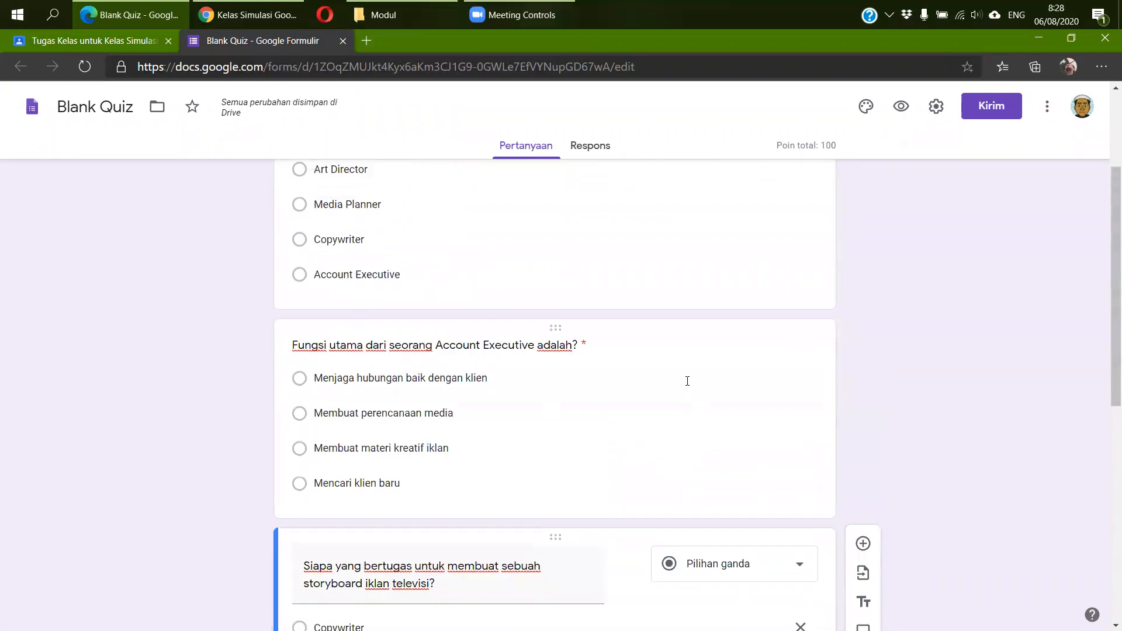
pyautogui.click(684, 423)
pyautogui.scroll(3, 719, 509)
pyautogui.click(707, 403)
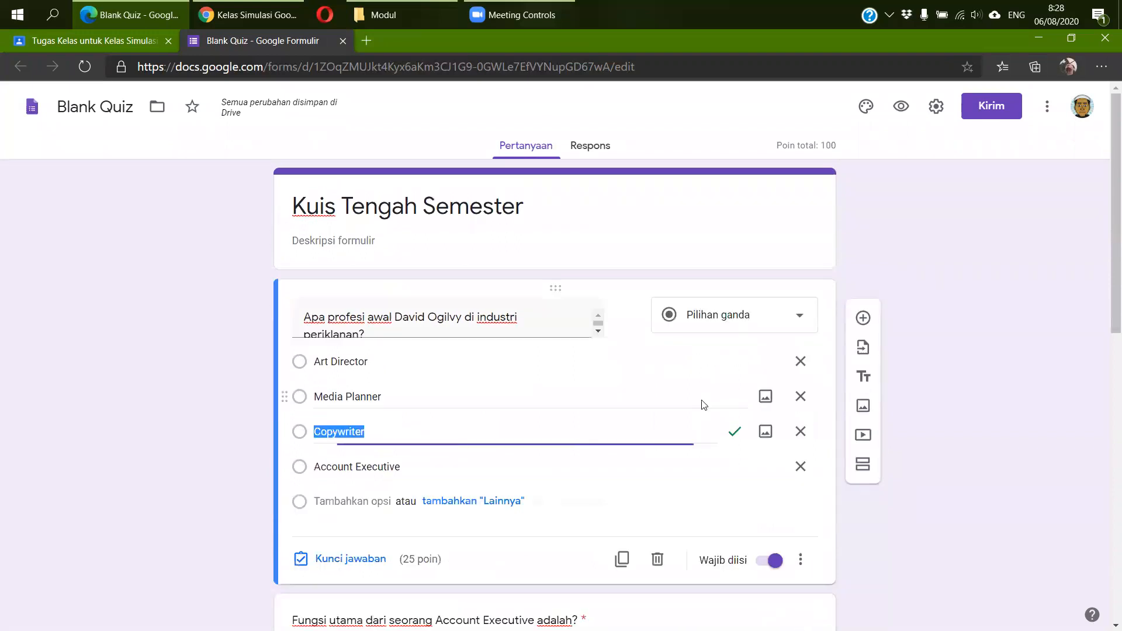
pyautogui.click(959, 300)
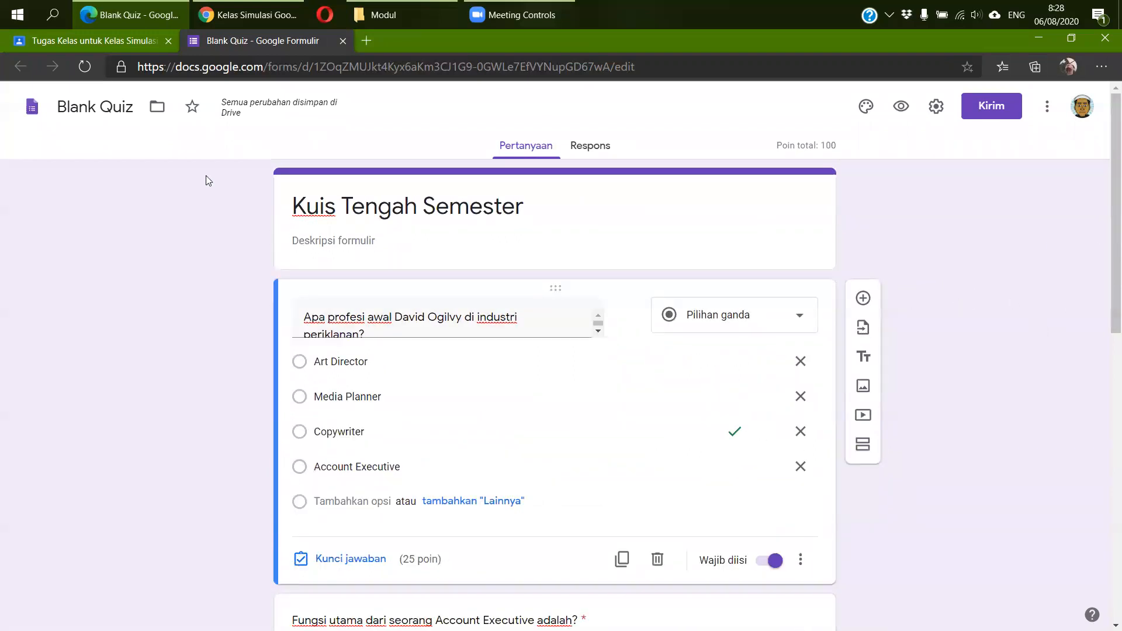
# - Close the quiz form and return to the Google Classroom assignment
pyautogui.click(131, 111)
pyautogui.tripleClick(385, 210)
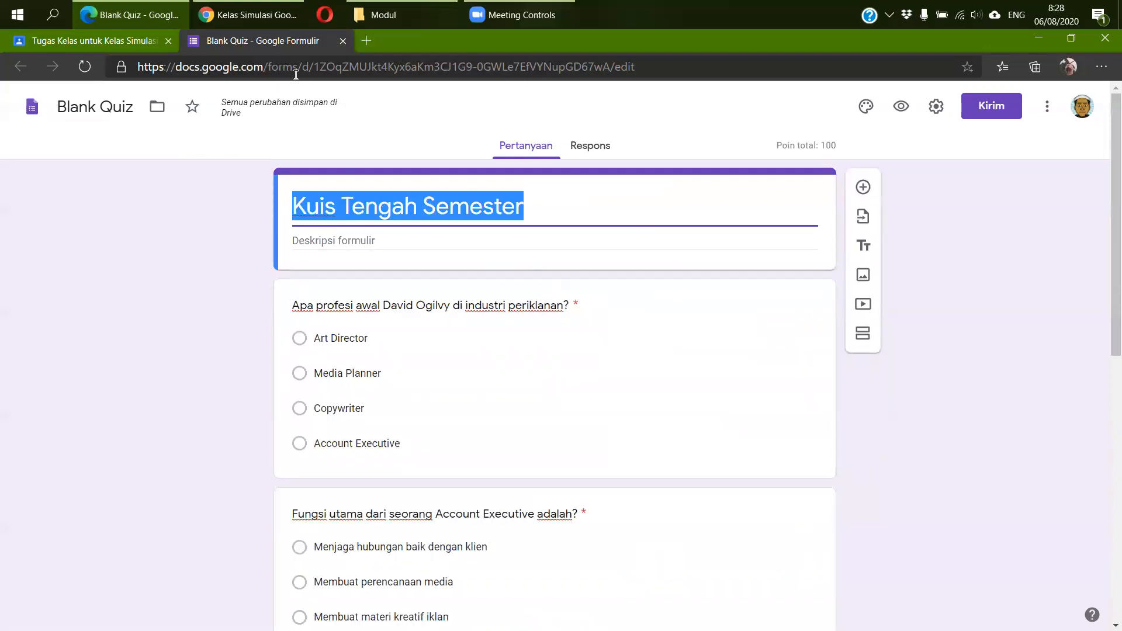
pyautogui.hotkey('ctrl', 'w')
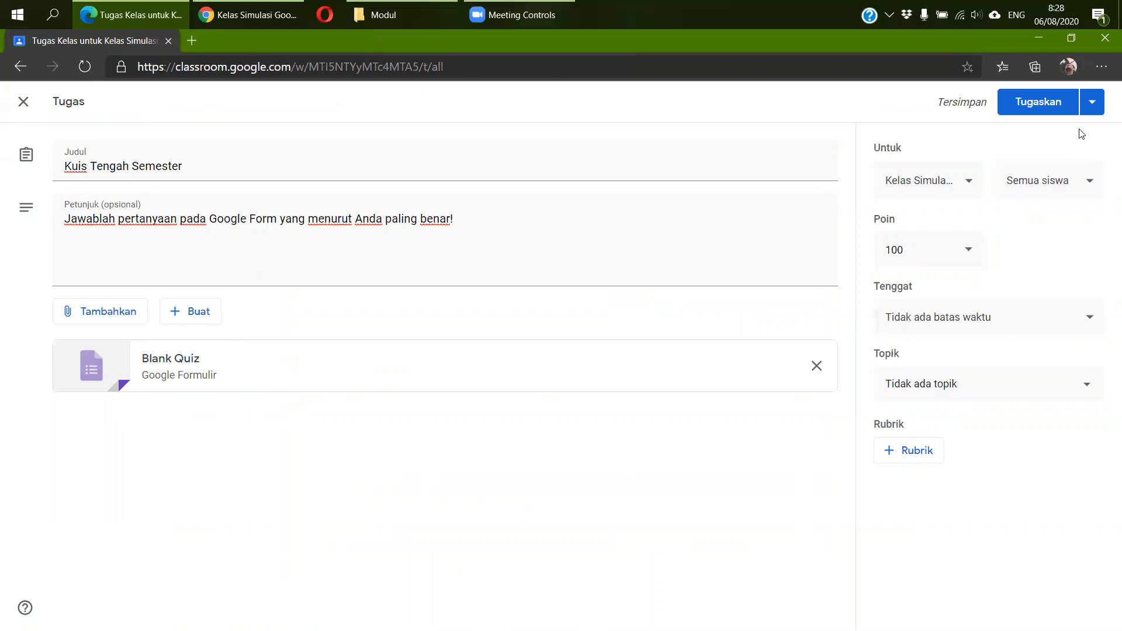
pyautogui.click(1003, 326)
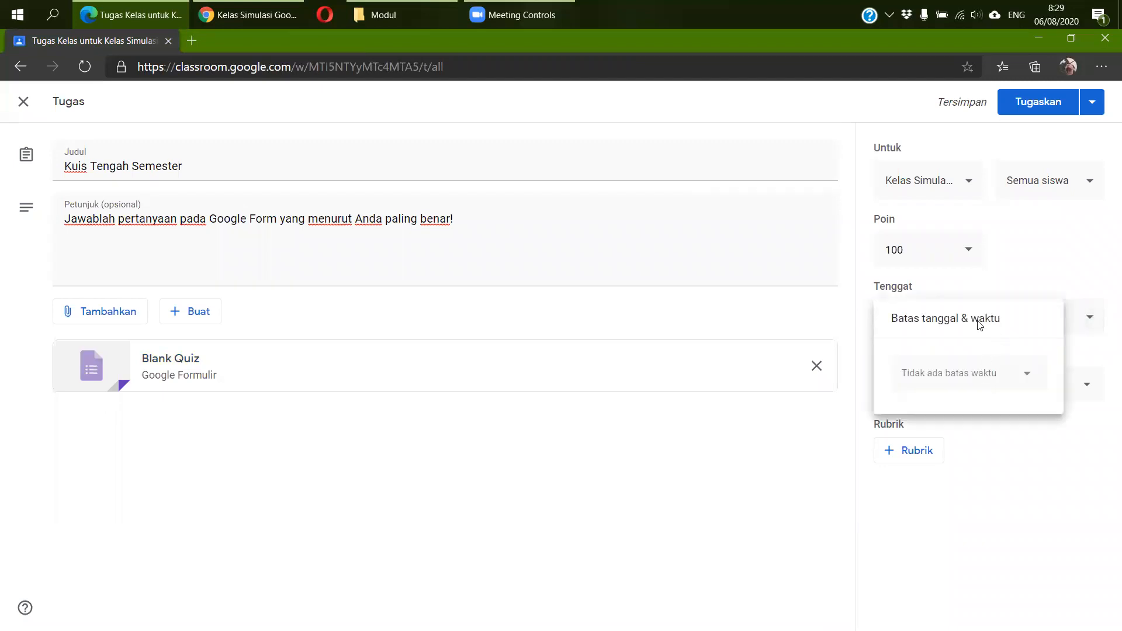
pyautogui.click(1102, 325)
pyautogui.click(1093, 318)
pyautogui.click(994, 461)
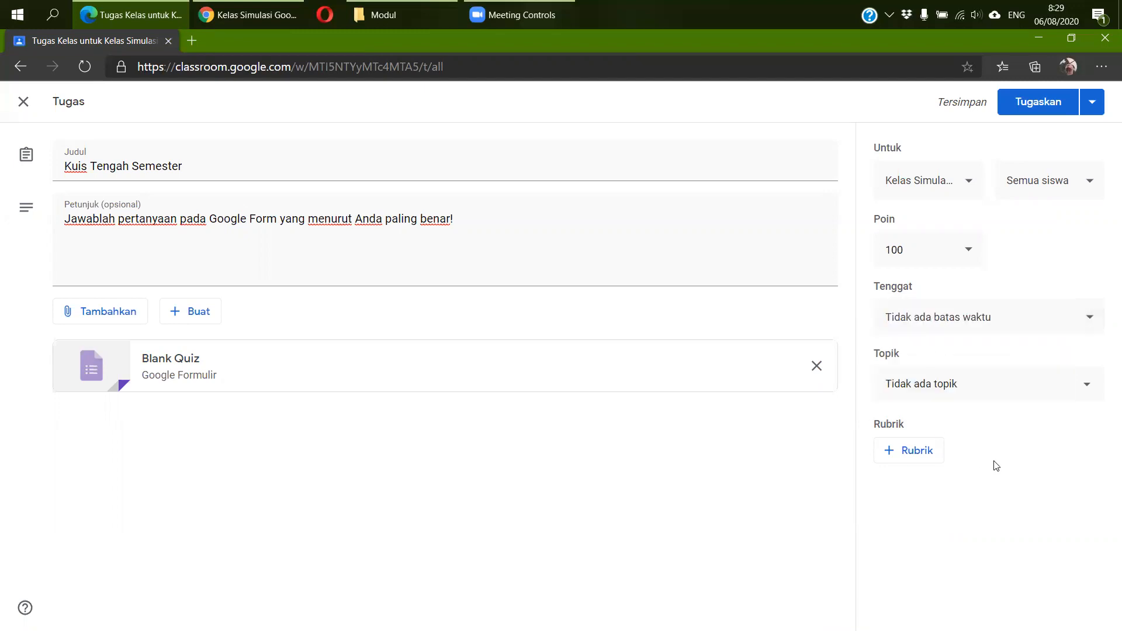
# - Assign the quiz to the topic Introduction to Advertising and set its due date to 6 Agu 2020
pyautogui.click(911, 383)
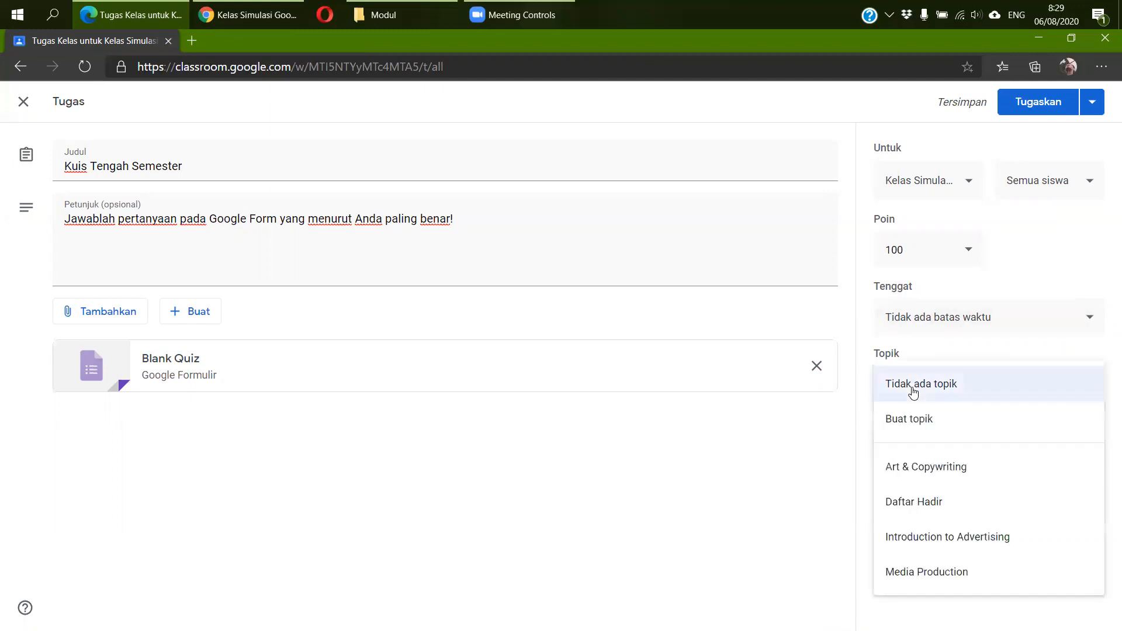
pyautogui.click(923, 542)
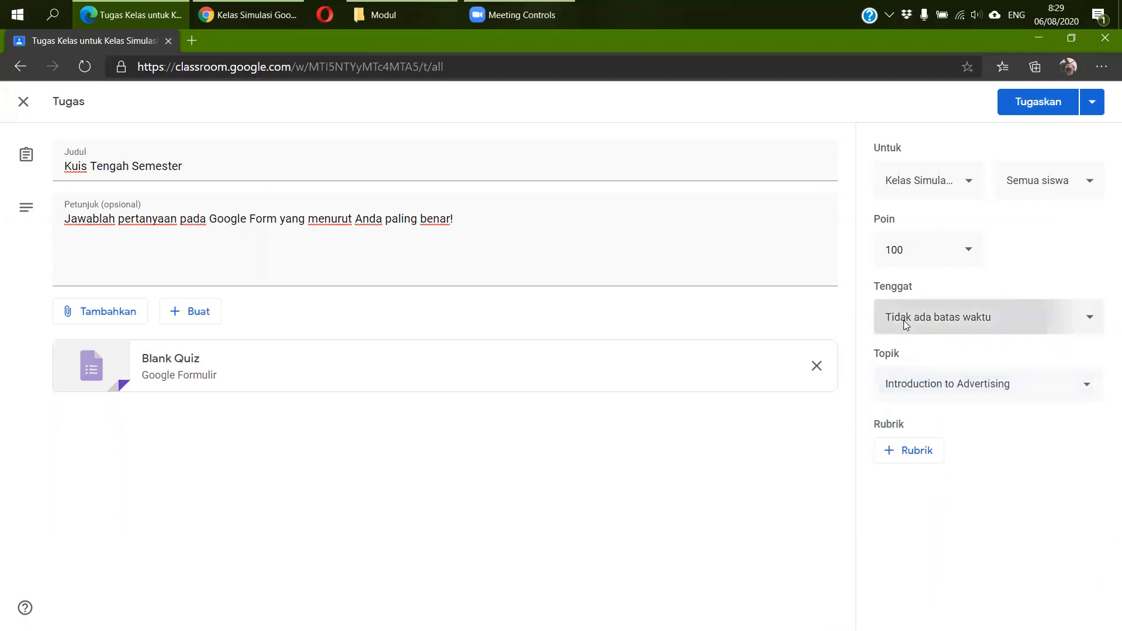
pyautogui.click(903, 327)
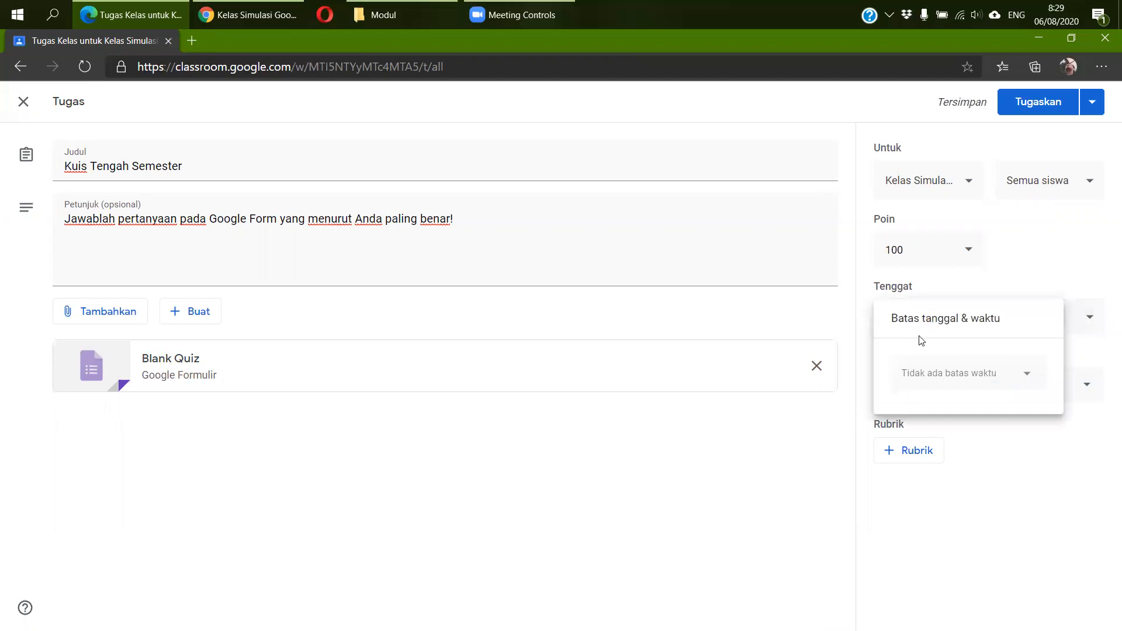
pyautogui.click(928, 383)
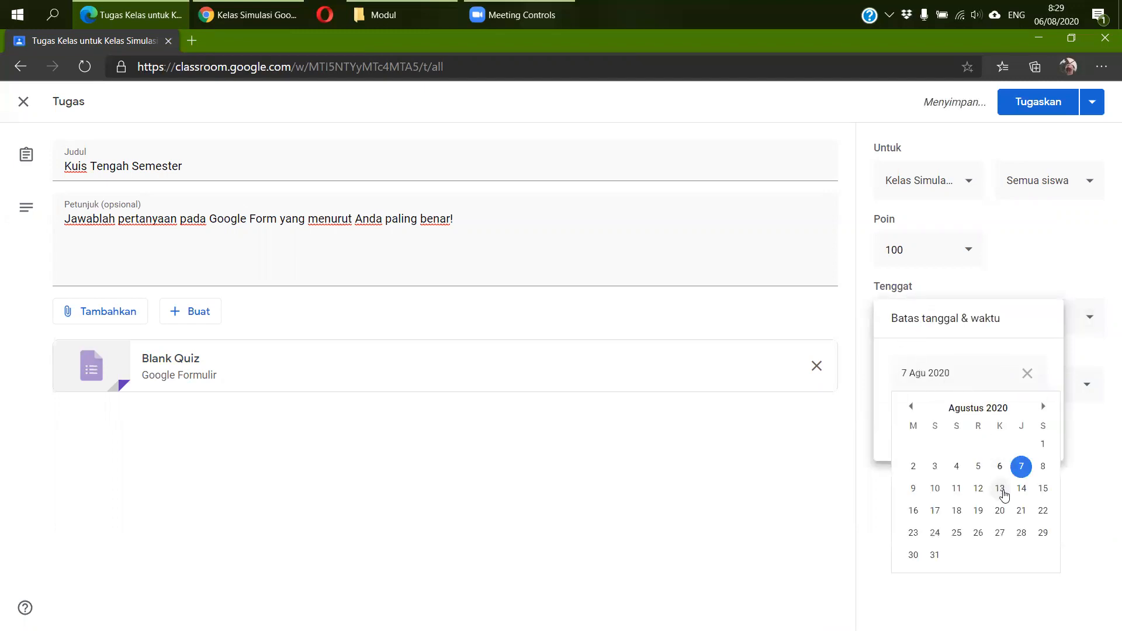
pyautogui.click(1001, 467)
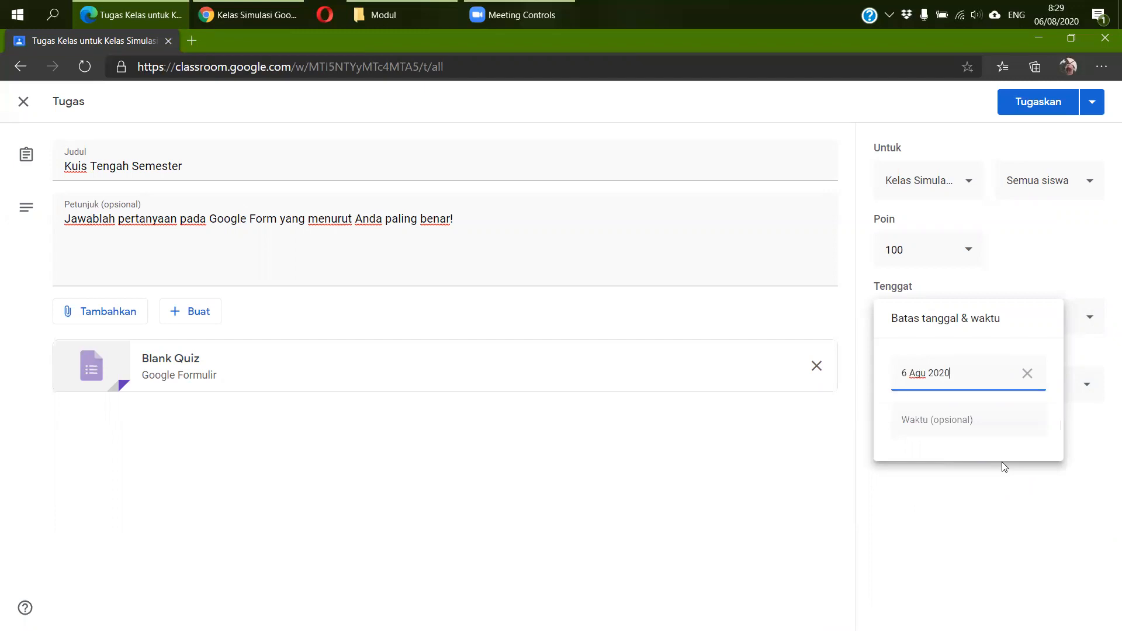
# - Set the assignment's due time to 10:00, keeping 6 Agu 2020 as the due date
pyautogui.click(968, 421)
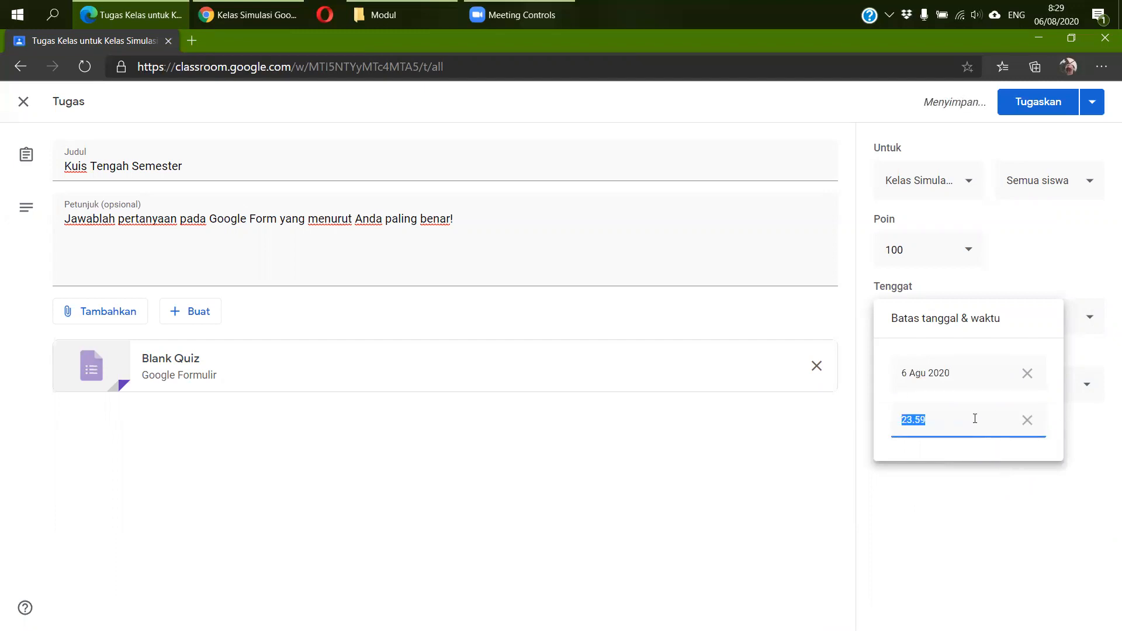
pyautogui.write('10:00')
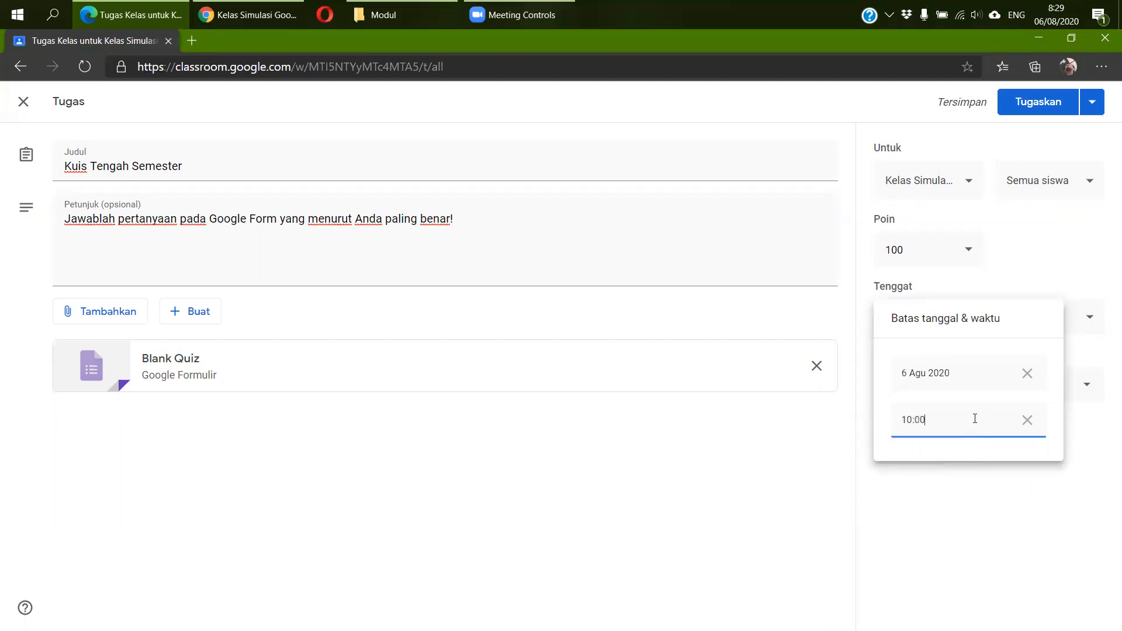
pyautogui.click(977, 381)
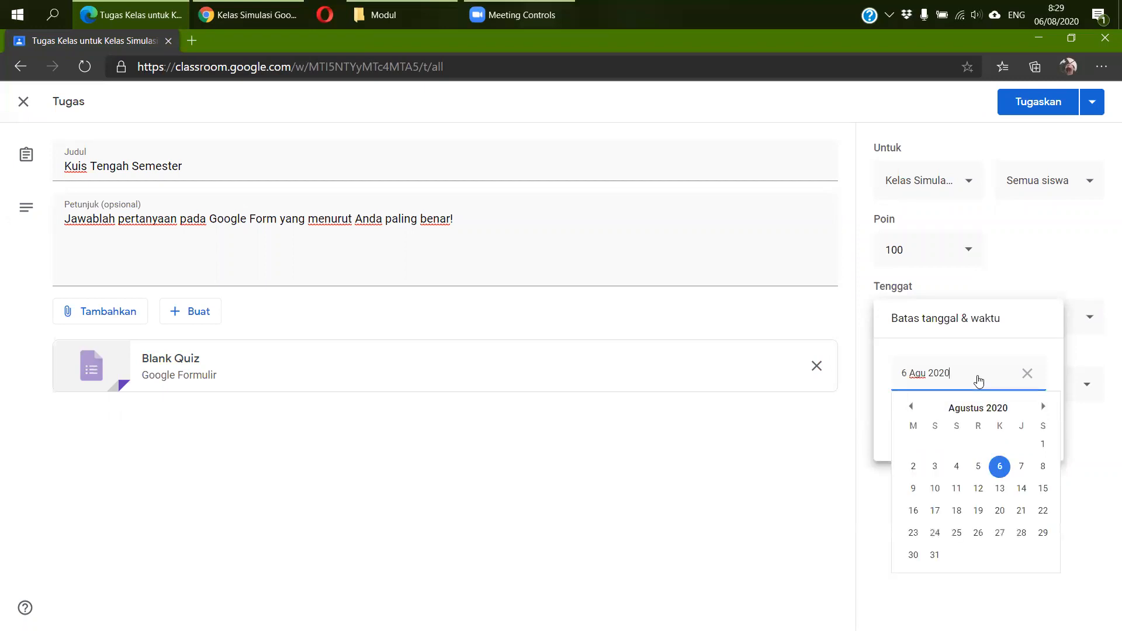
pyautogui.click(1000, 469)
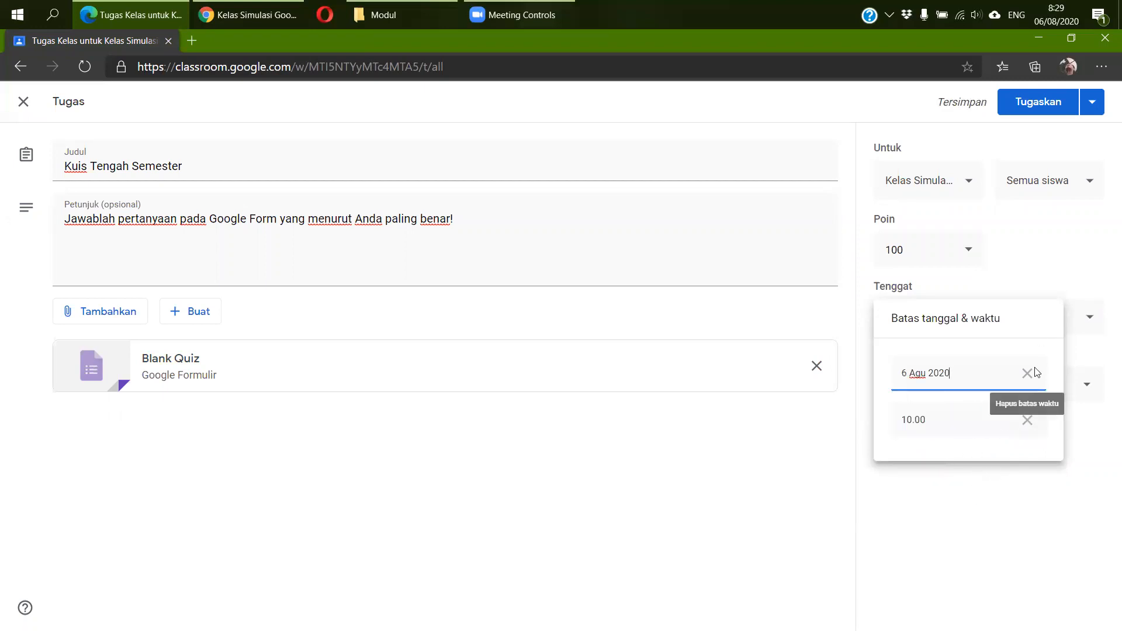
pyautogui.click(1002, 522)
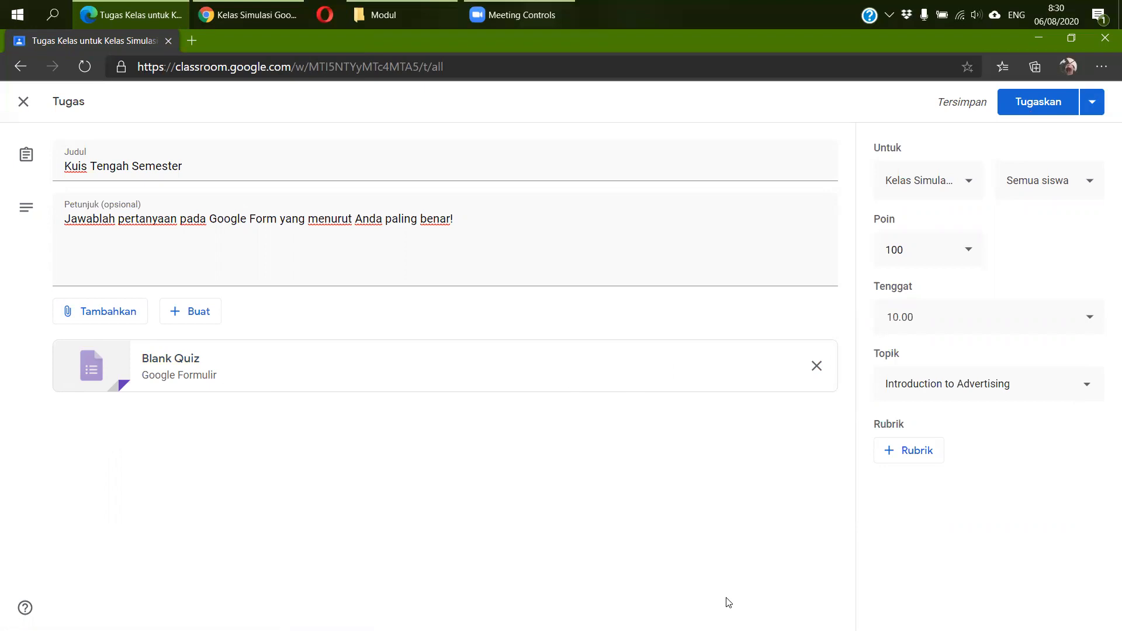
# - Save the assignment as a draft and reopen the Kuis Tengah Semester draft for editing
pyautogui.click(1092, 101)
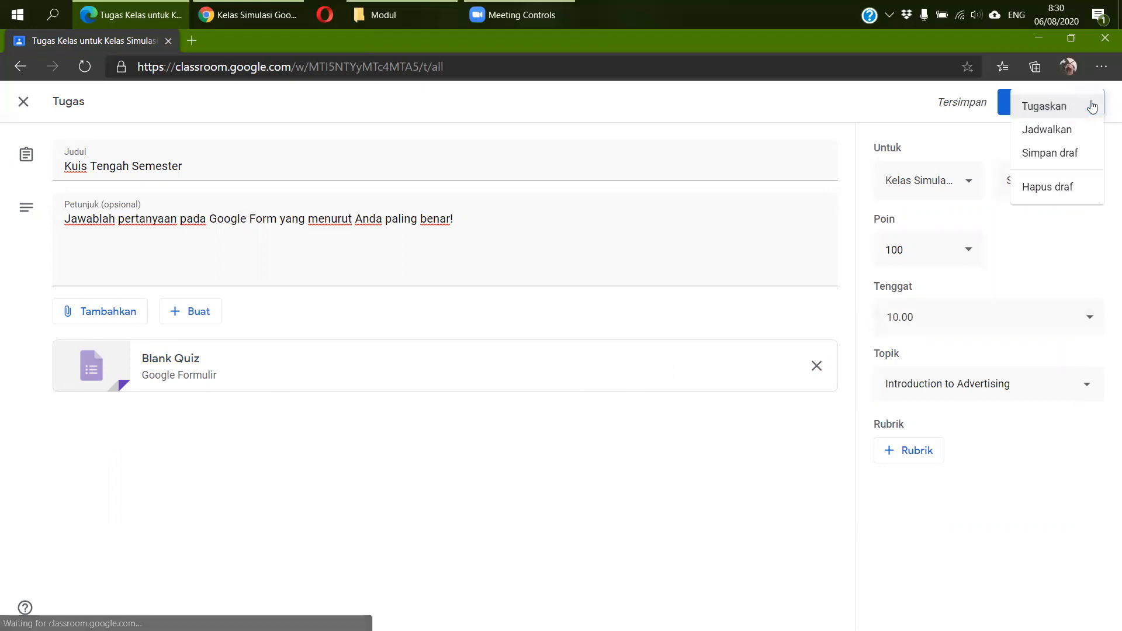
pyautogui.click(1060, 159)
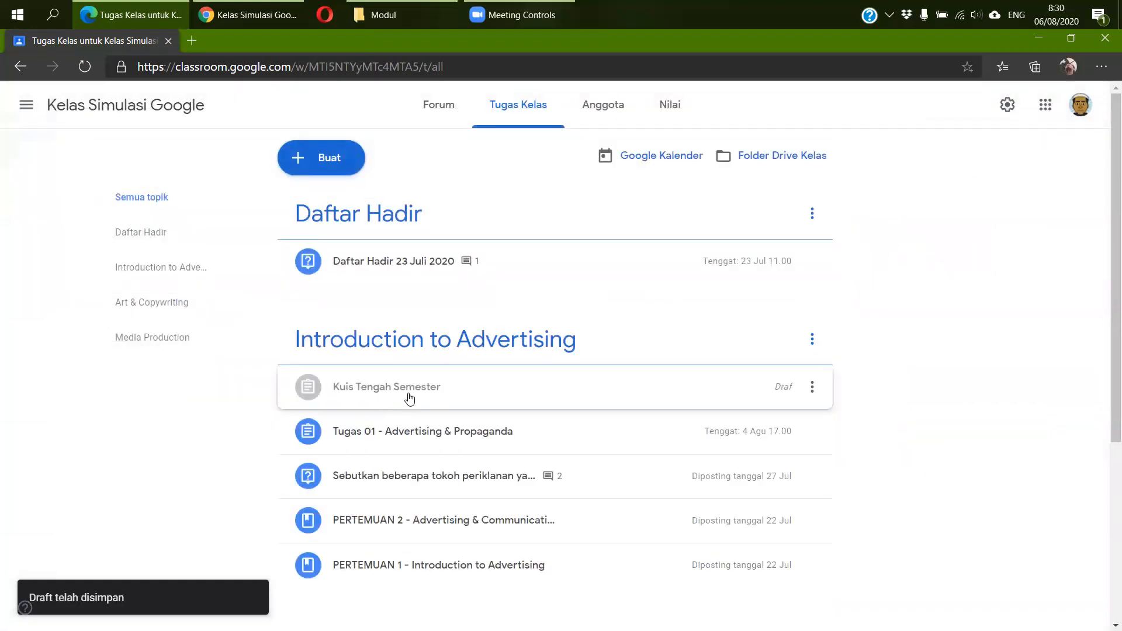
pyautogui.click(495, 392)
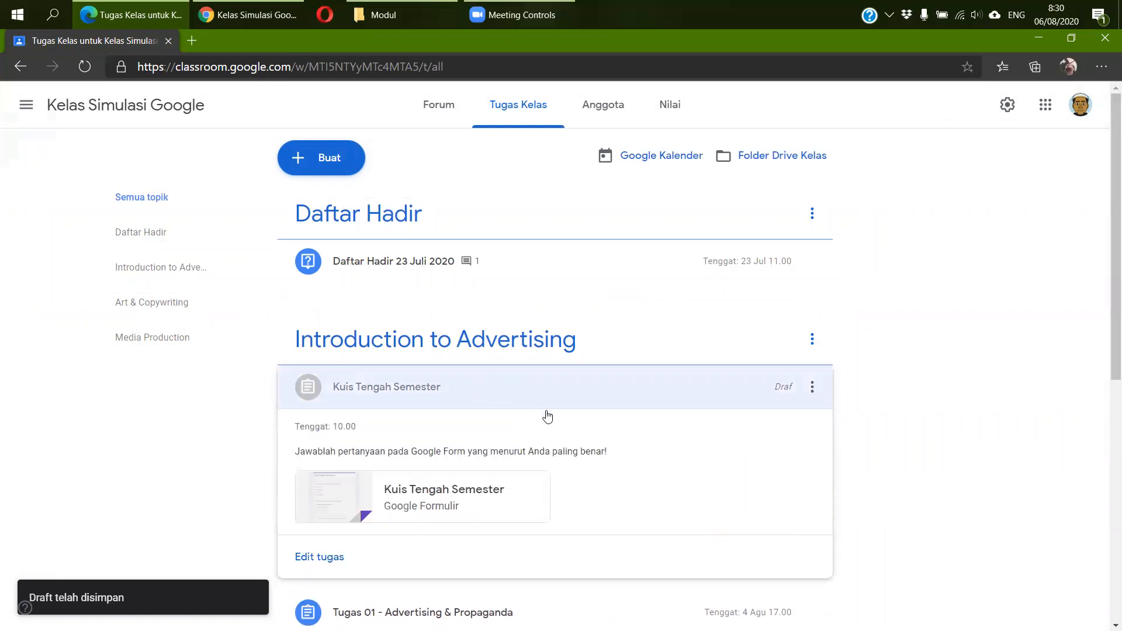
pyautogui.click(332, 557)
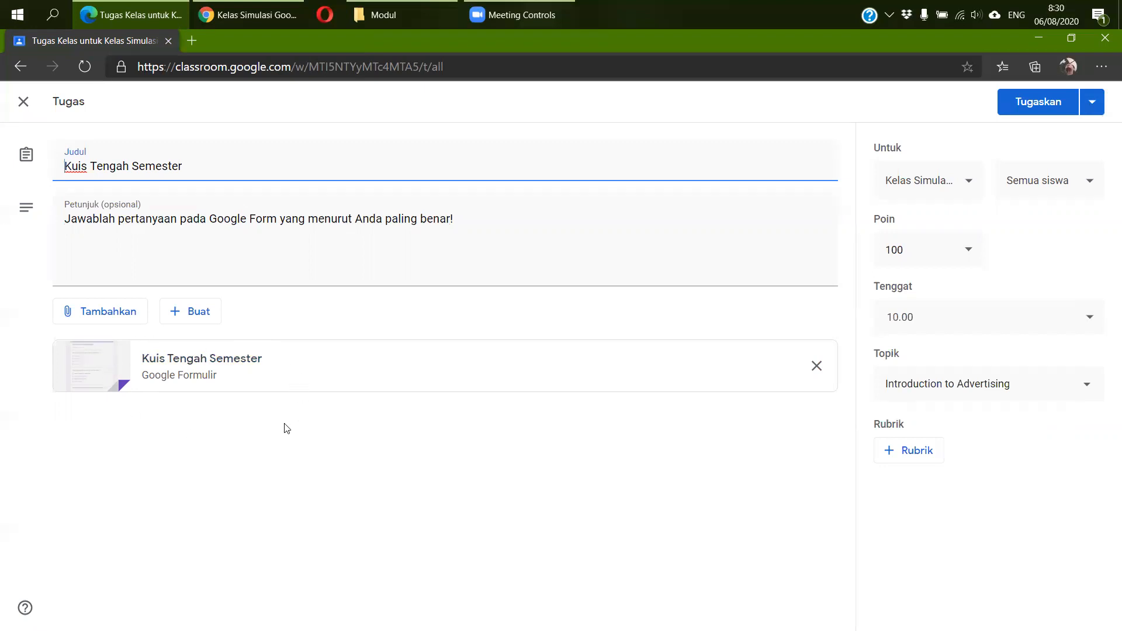
# - Open the attached Kuis Tengah Semester form, examine its questions as students see them, and return to the assignment
pyautogui.click(192, 366)
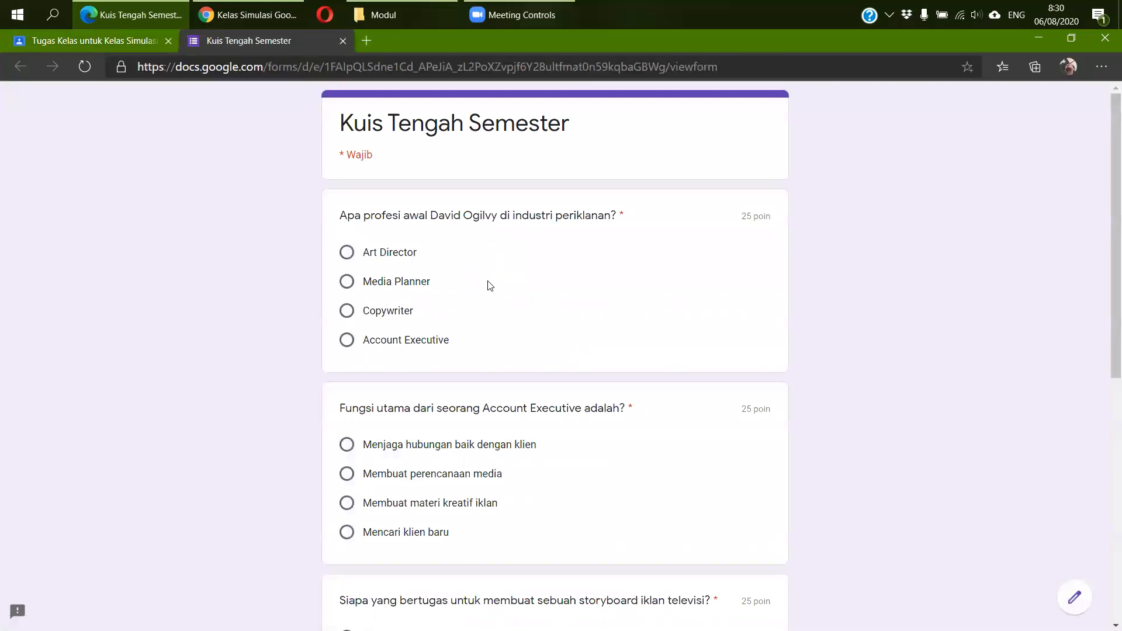
pyautogui.scroll(-3, 709, 248)
pyautogui.scroll(3, 704, 293)
pyautogui.scroll(-8, 629, 313)
pyautogui.scroll(8, 629, 314)
pyautogui.scroll(-8, 629, 313)
pyautogui.scroll(8, 622, 318)
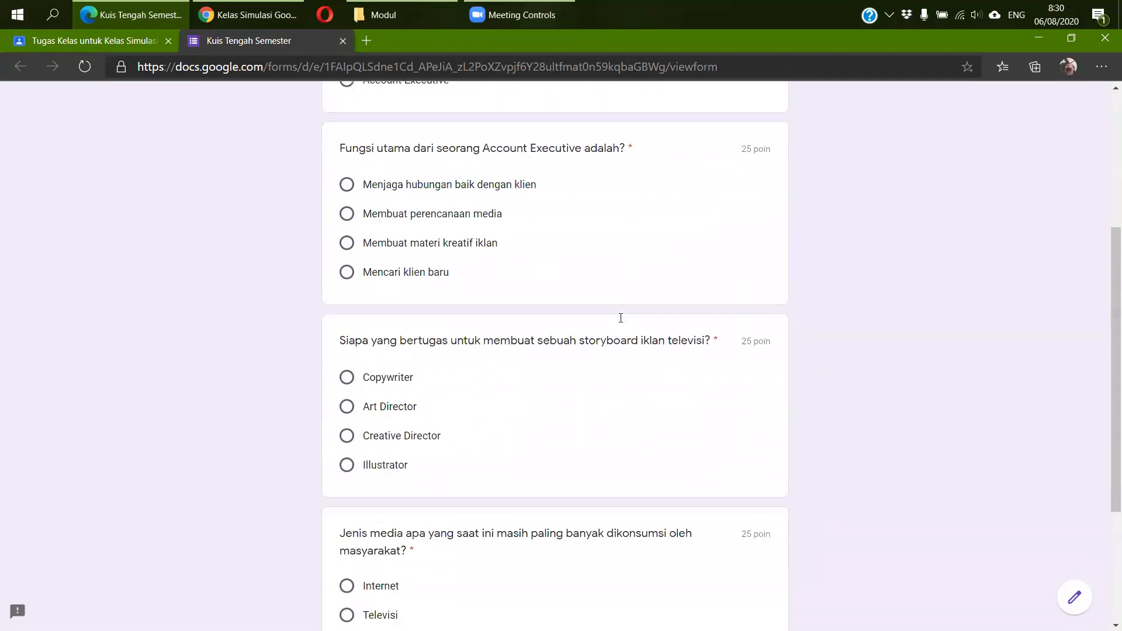
pyautogui.click(134, 42)
pyautogui.click(342, 41)
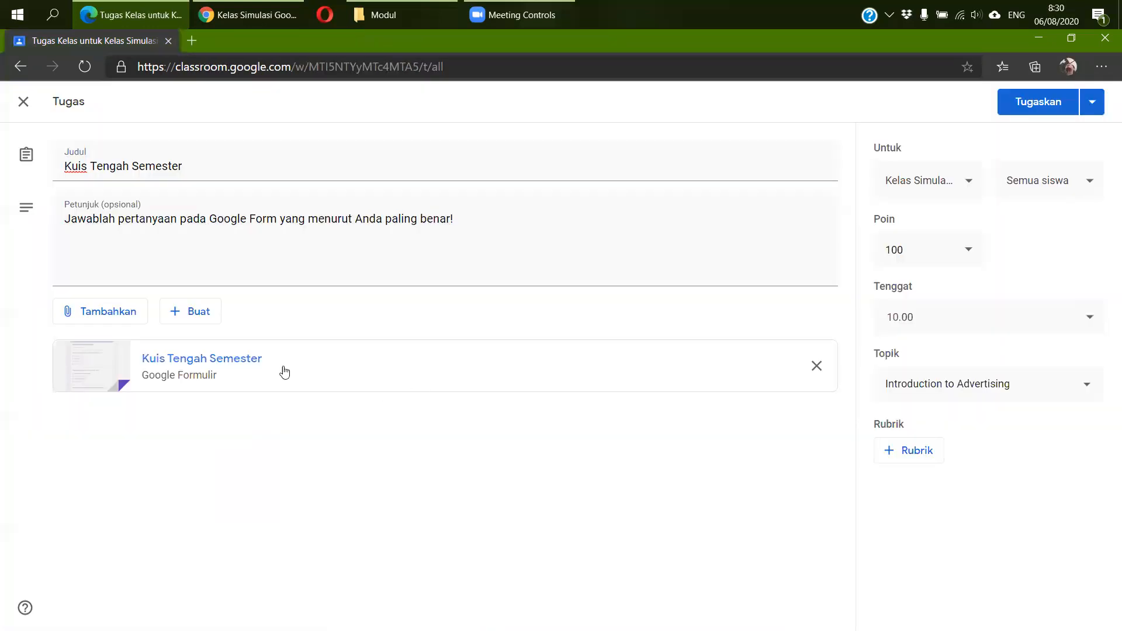
# - Recheck the attached form's student view from the title down to the media question, and close it again
pyautogui.click(195, 382)
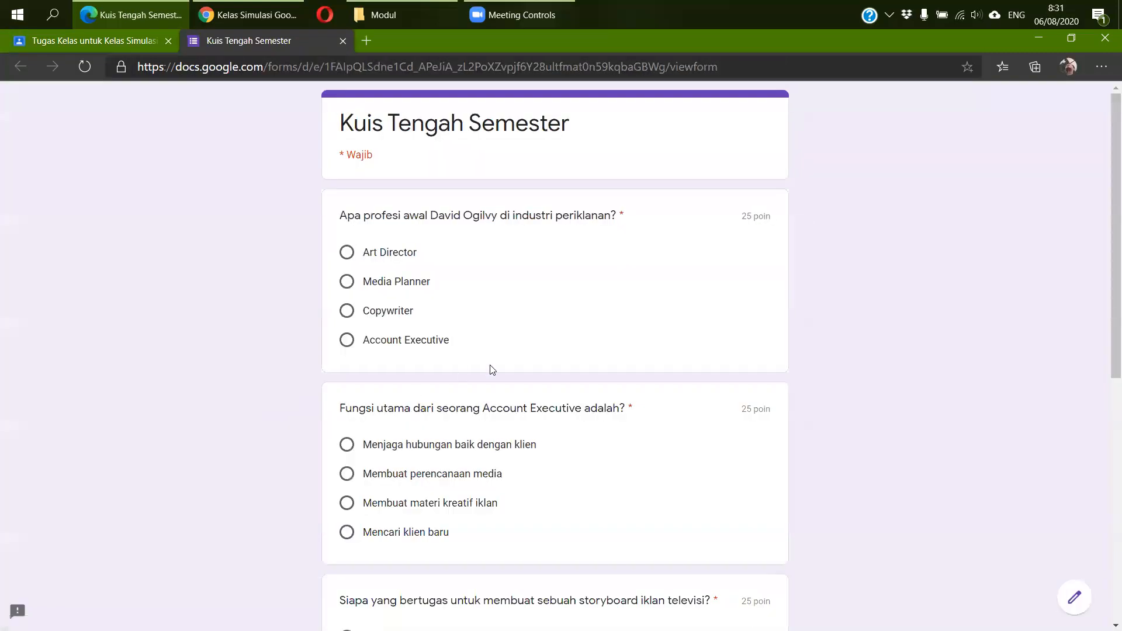
pyautogui.scroll(-8, 534, 378)
pyautogui.scroll(8, 534, 378)
pyautogui.scroll(-8, 546, 435)
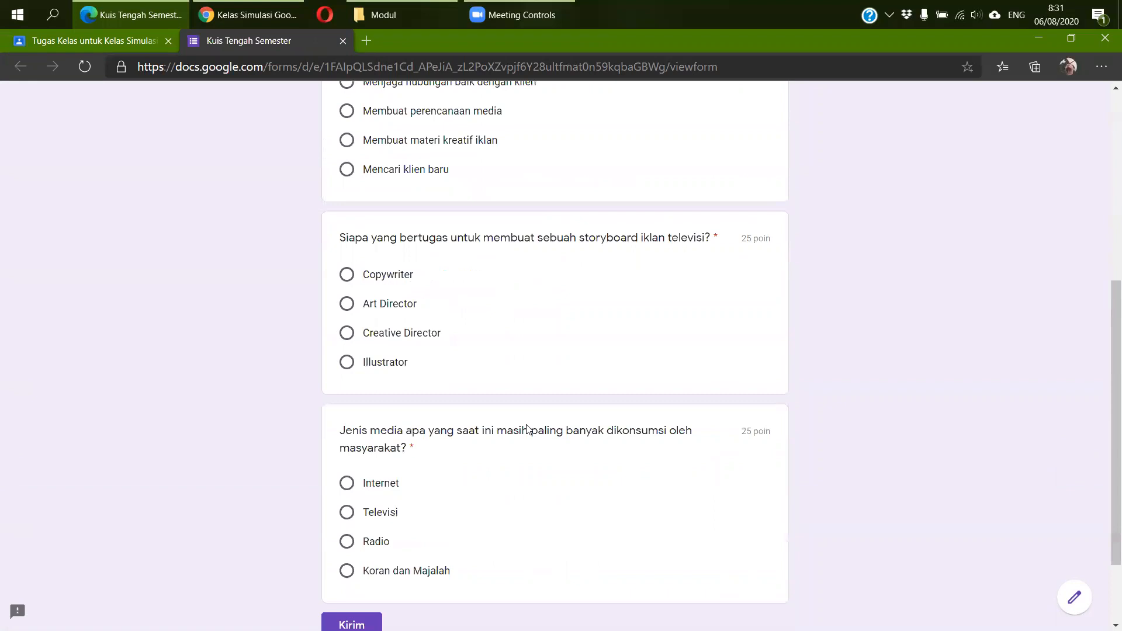
pyautogui.scroll(10, 476, 486)
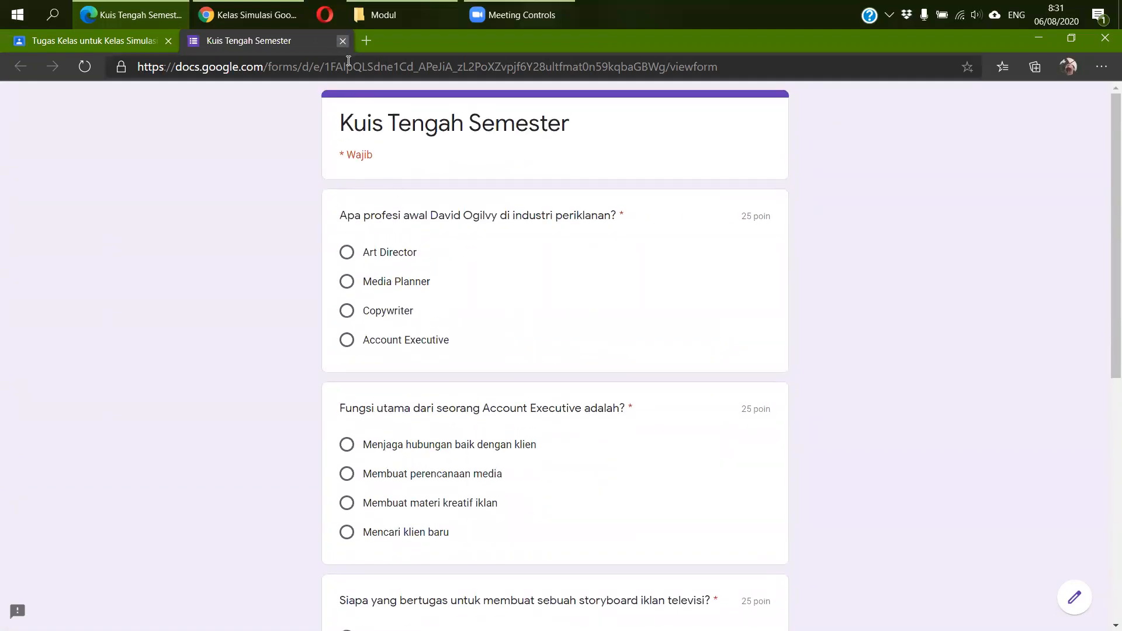
pyautogui.click(343, 40)
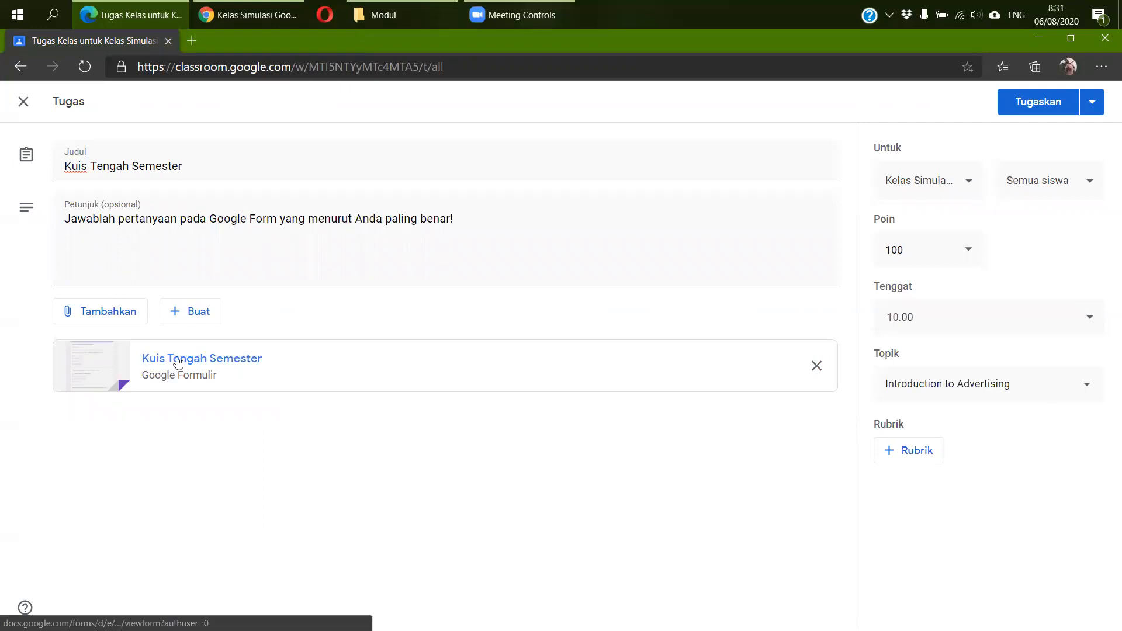
pyautogui.click(106, 363)
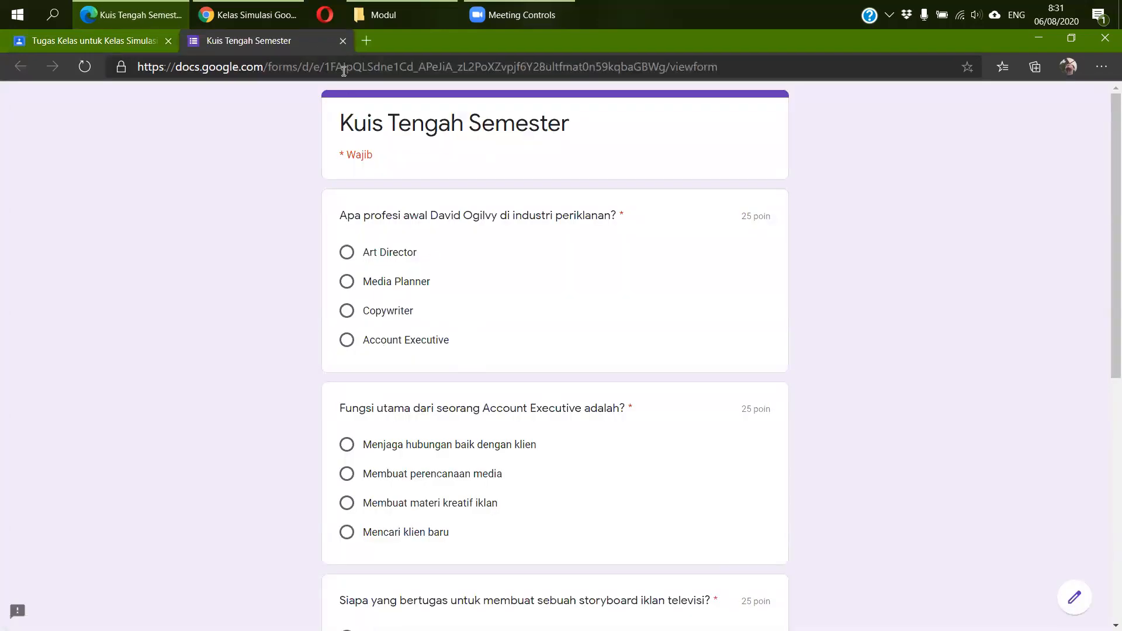
pyautogui.click(344, 41)
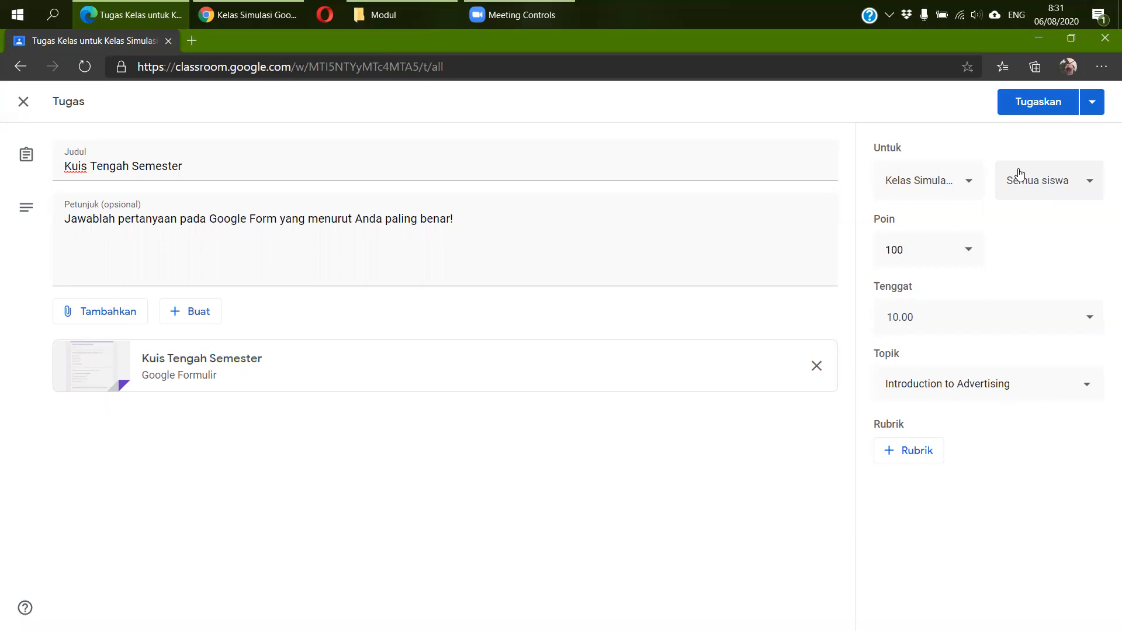
# - Publish the Kuis Tengah Semester assignment to all students in the class
pyautogui.click(1038, 115)
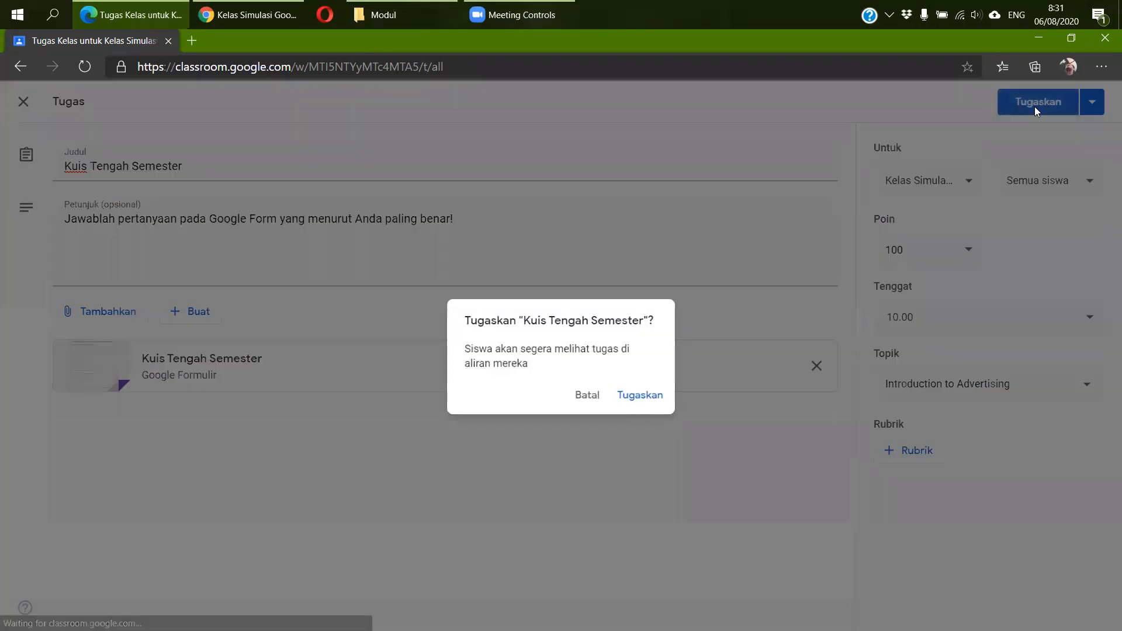
pyautogui.click(652, 396)
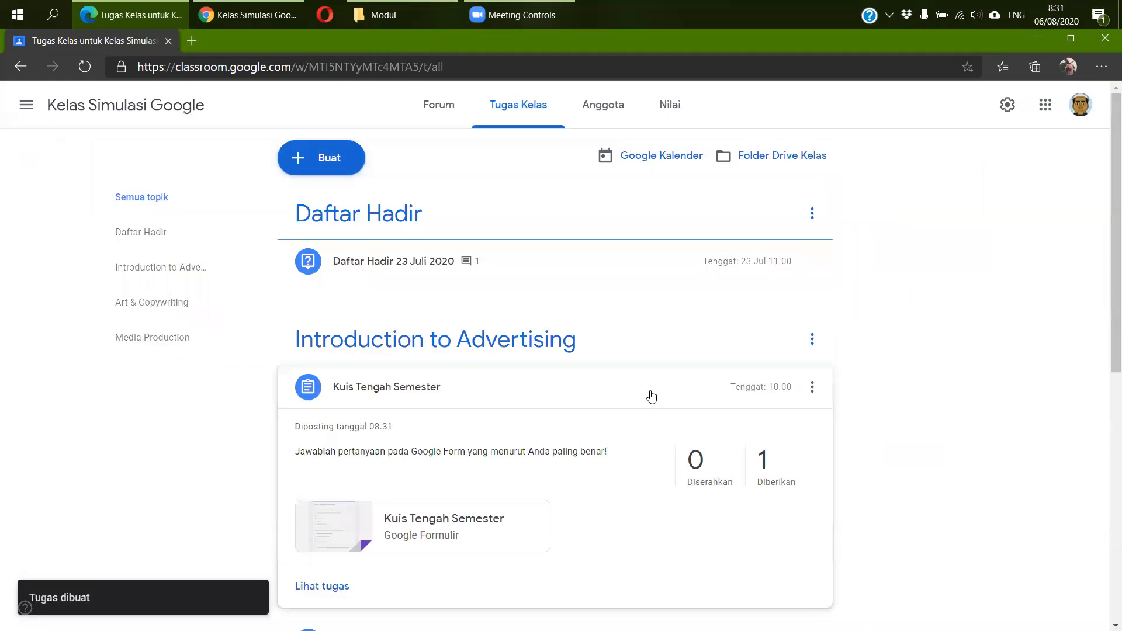
# - Review the published Kuis Tengah Semester assignment under Introduction to Advertising and collapse its details
pyautogui.scroll(-4, 966, 465)
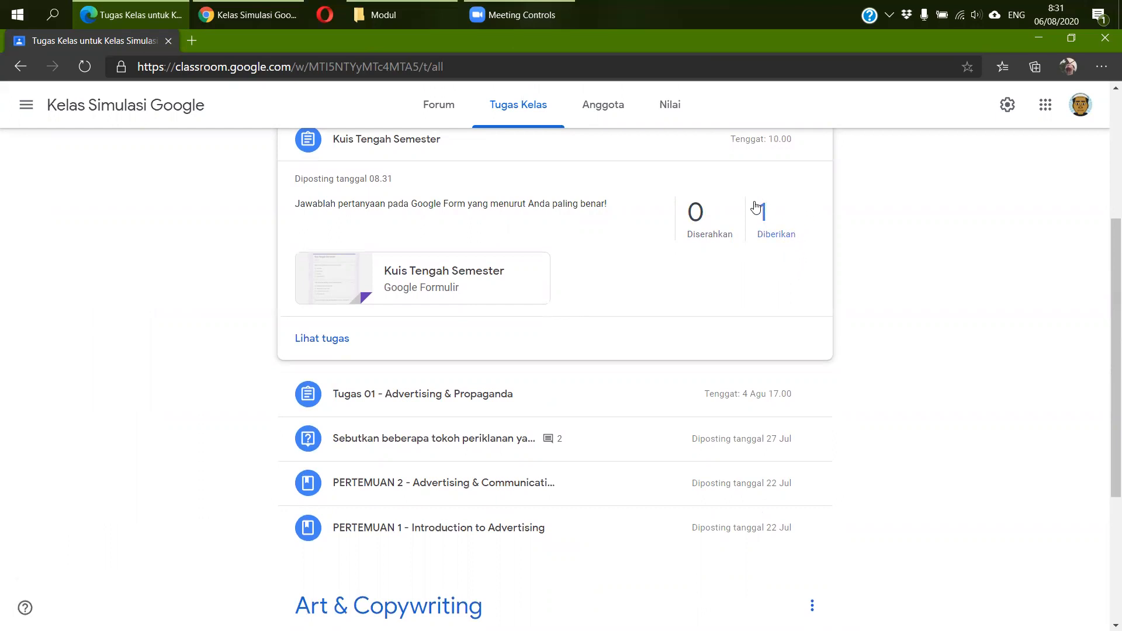
pyautogui.scroll(3, 398, 344)
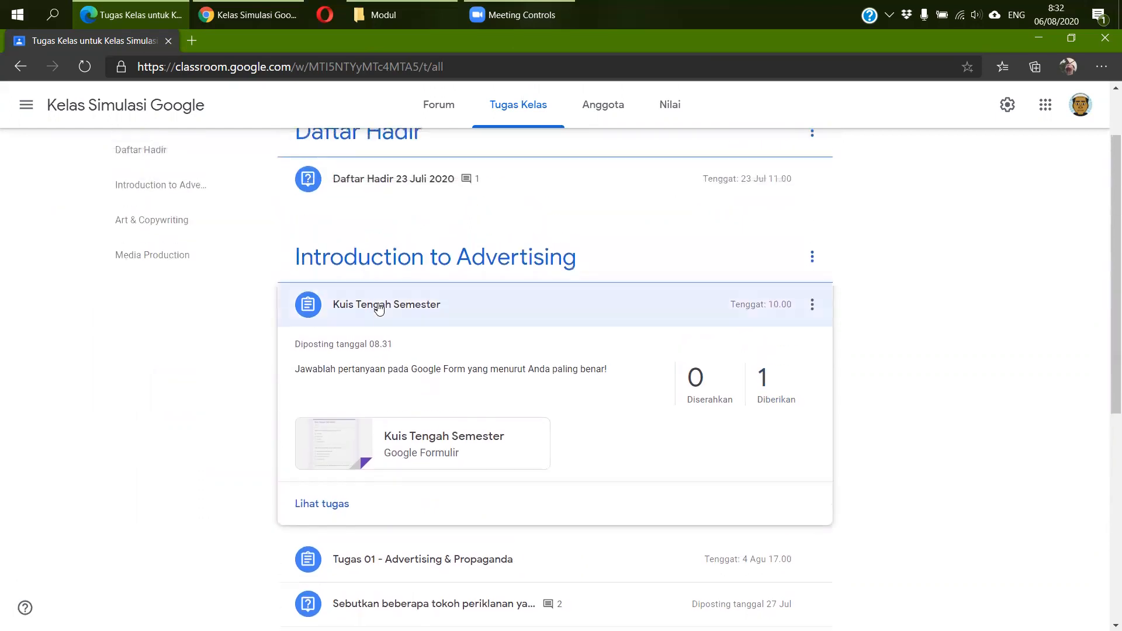
pyautogui.click(374, 304)
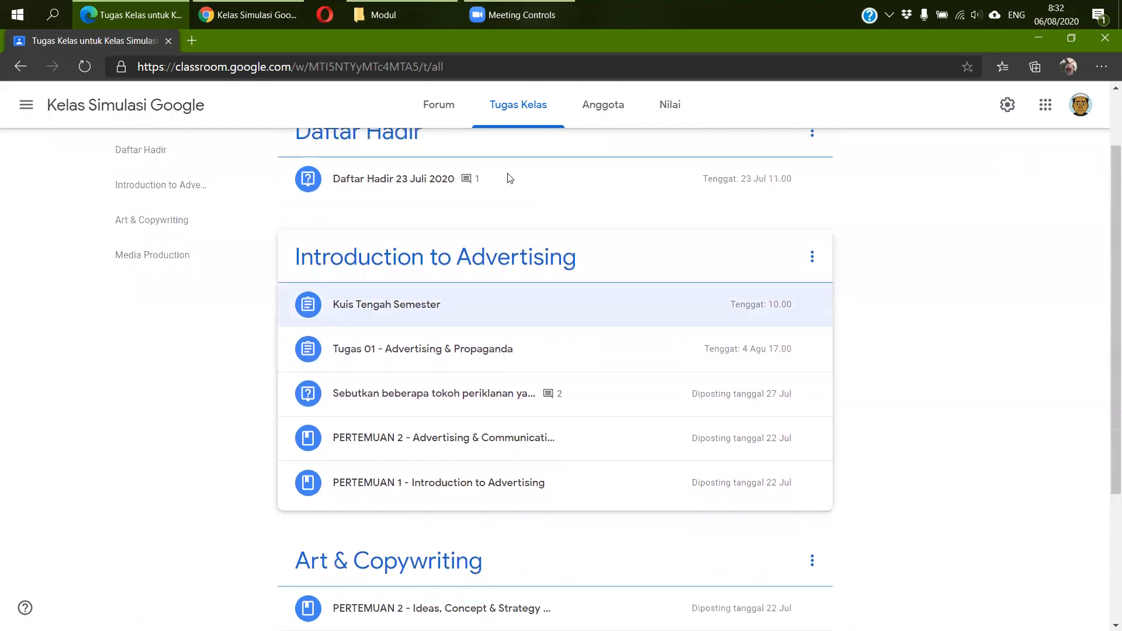
# - Switch to the student's class in Chrome, refresh the forum, and look over the new Kuis Tengah Semester post
pyautogui.click(249, 15)
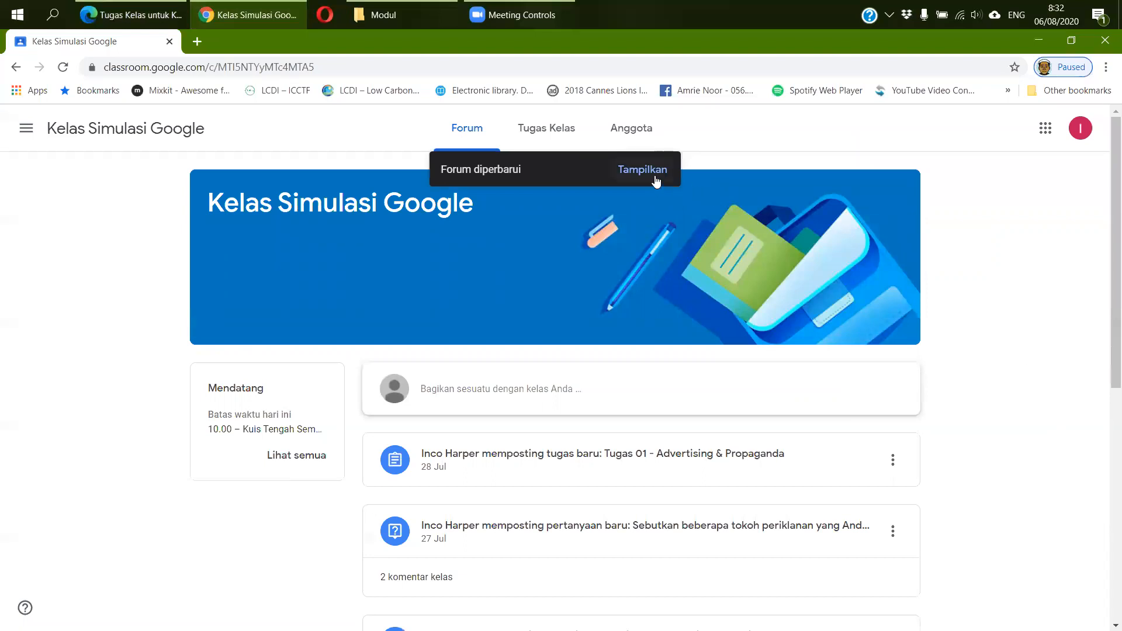
pyautogui.click(625, 168)
pyautogui.scroll(-3, 789, 397)
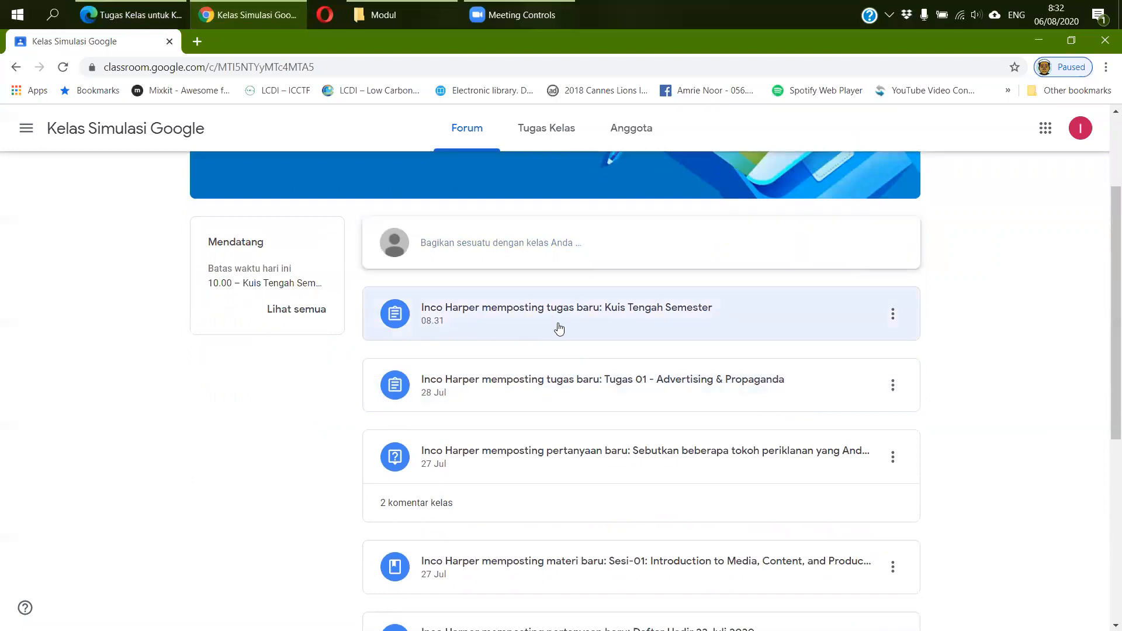
# - Find Kuis Tengah Semester in the student's class work under Introduction to Advertising and open its attached form
pyautogui.click(538, 126)
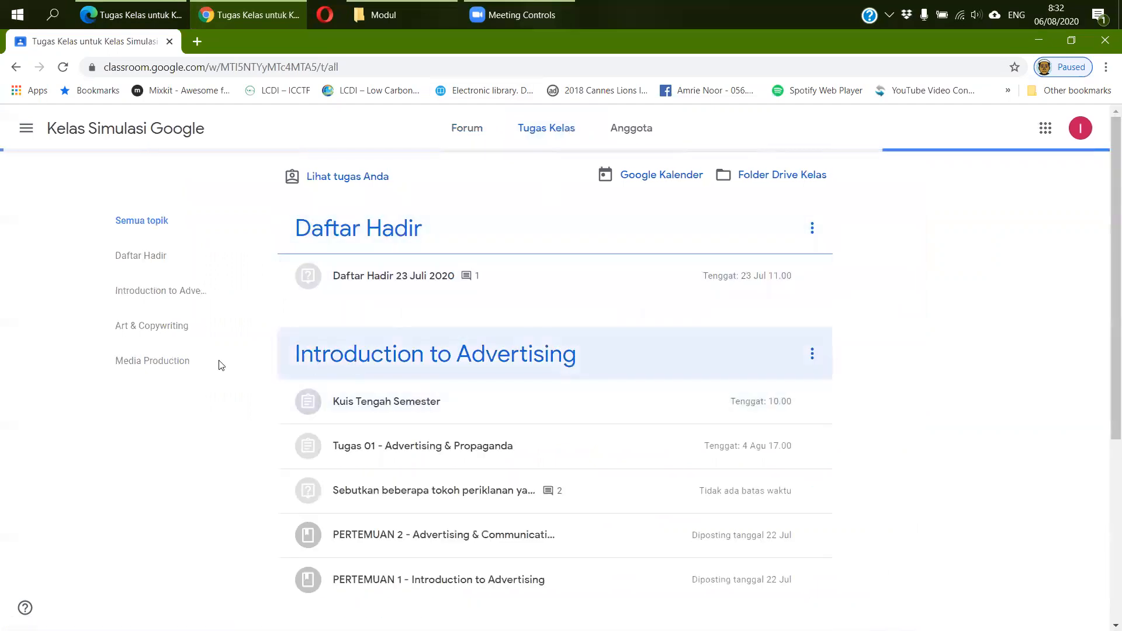
pyautogui.click(145, 290)
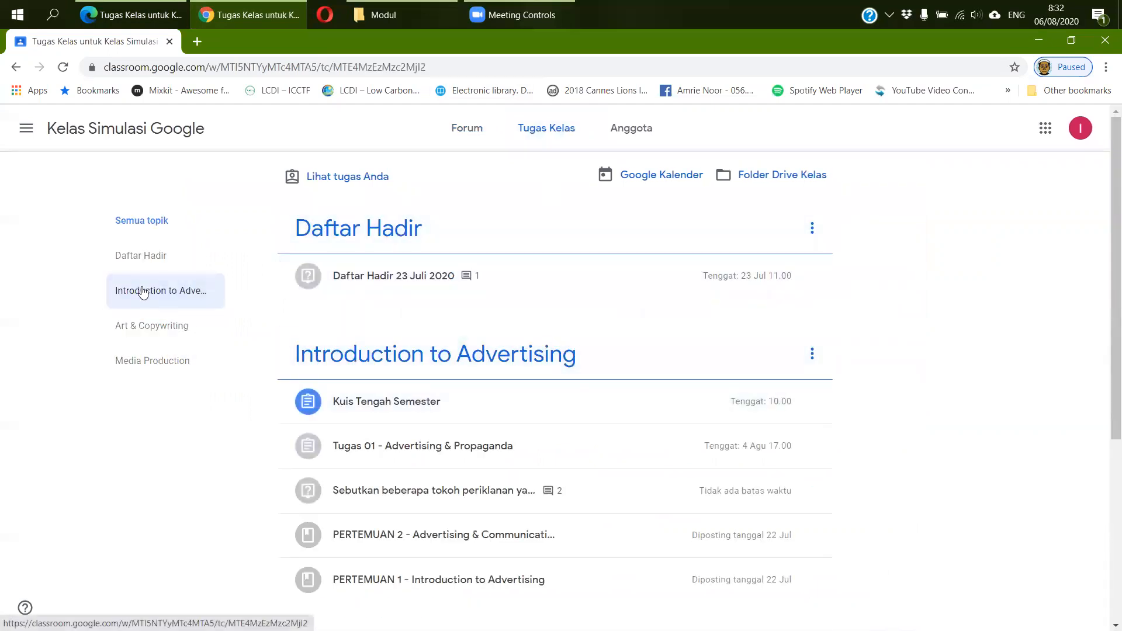
pyautogui.click(150, 226)
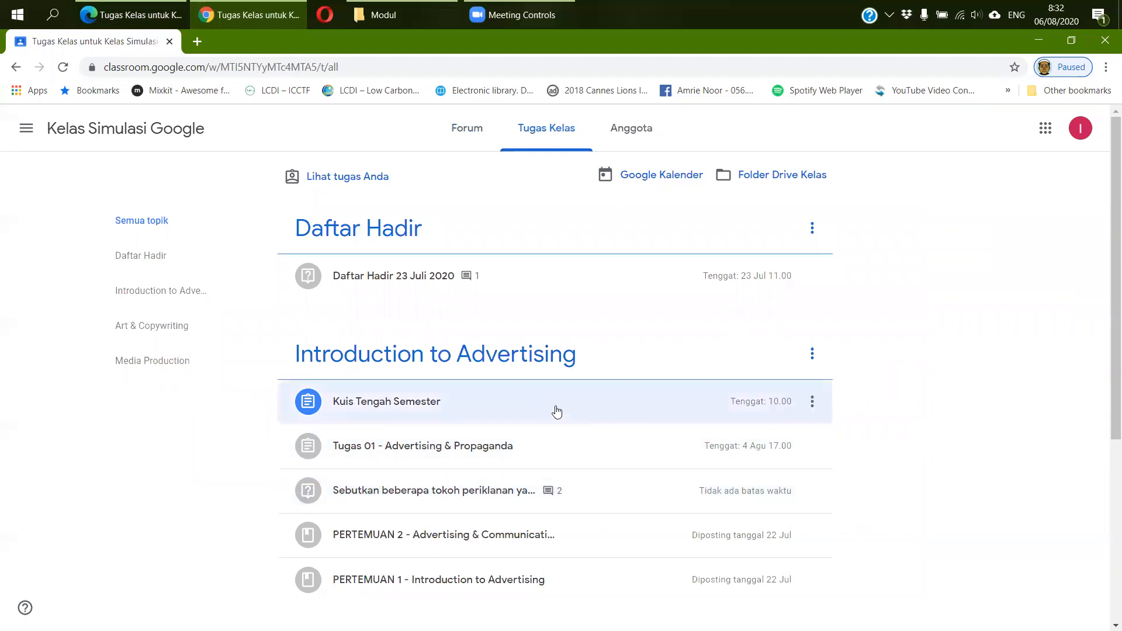
pyautogui.click(557, 412)
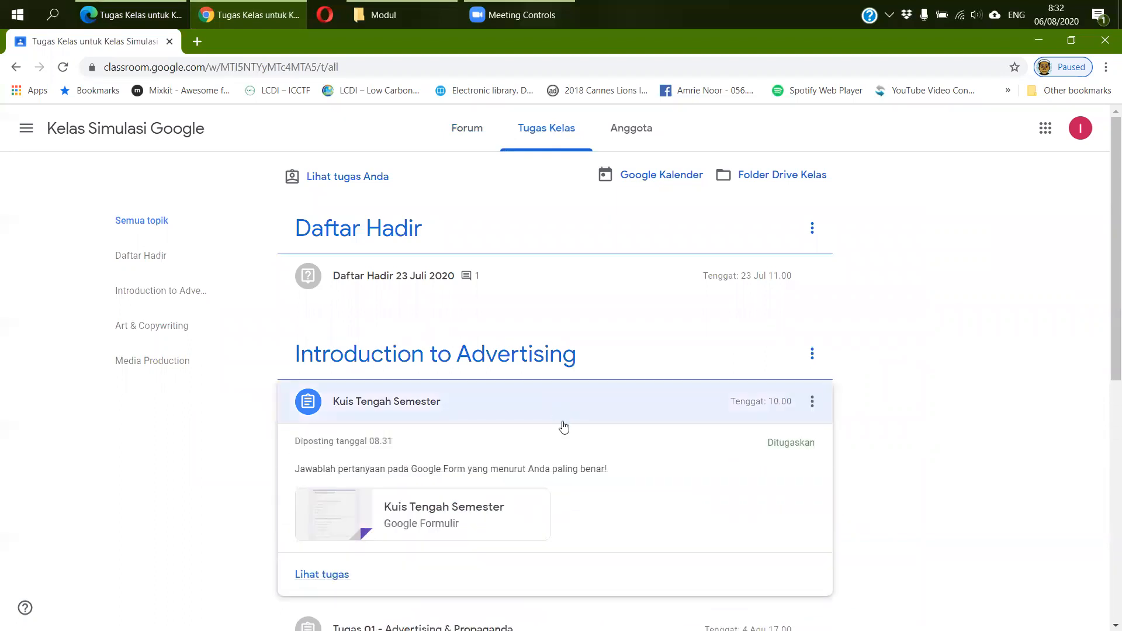
pyautogui.click(473, 518)
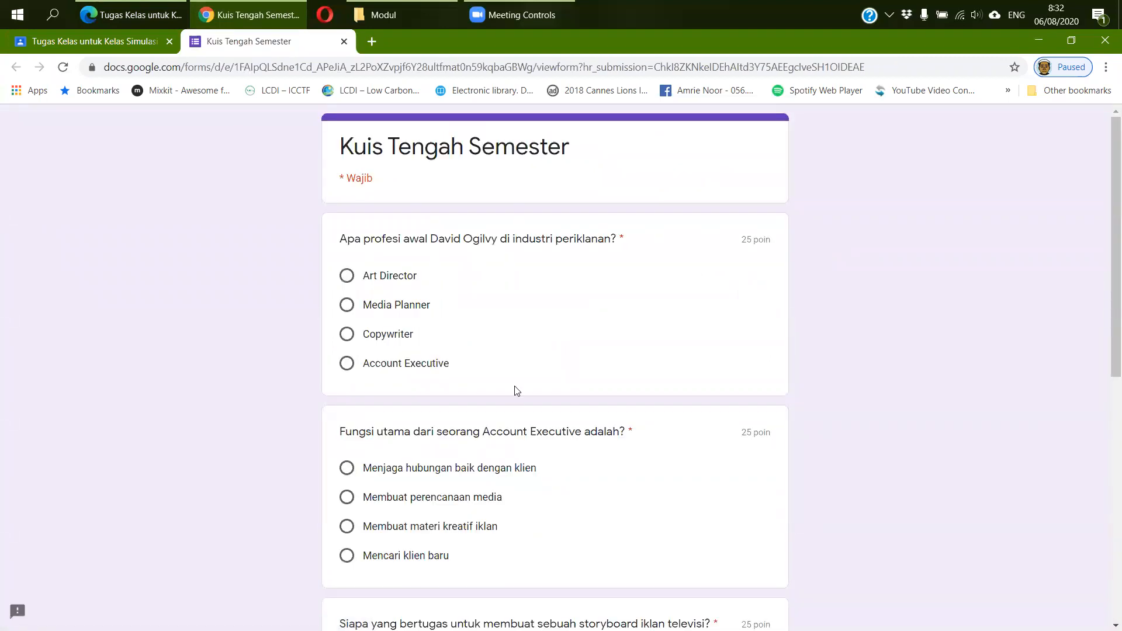
# - Answer the David Ogilvy question with Account Executive and the Account Executive function question with Menjaga hubungan baik dengan klien
pyautogui.click(347, 363)
pyautogui.scroll(-5, 513, 431)
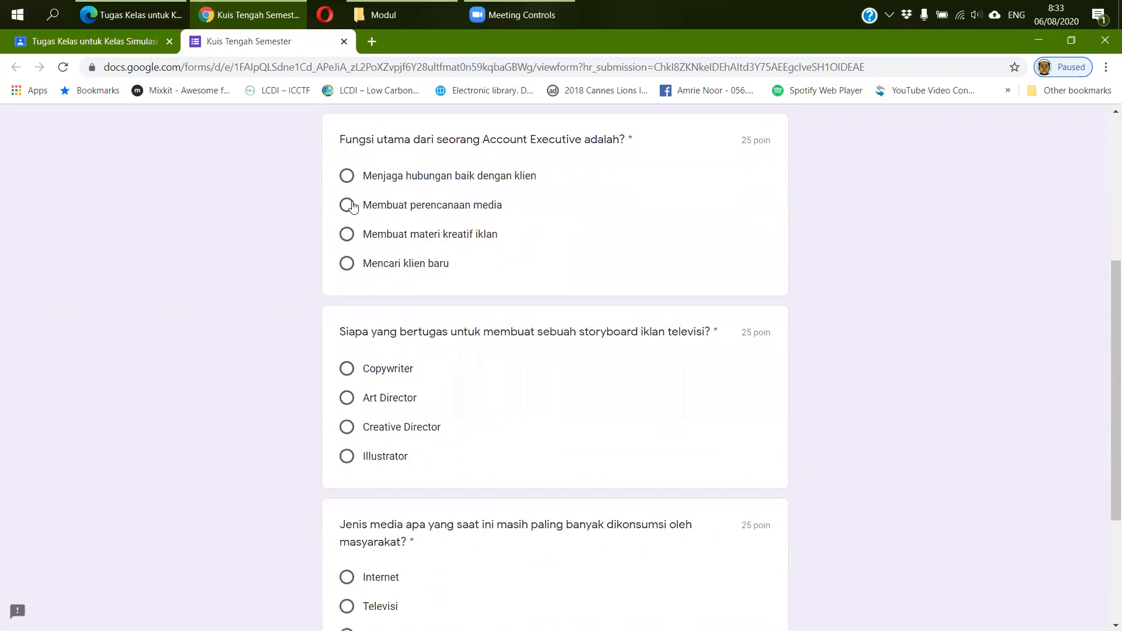
pyautogui.scroll(5, 347, 177)
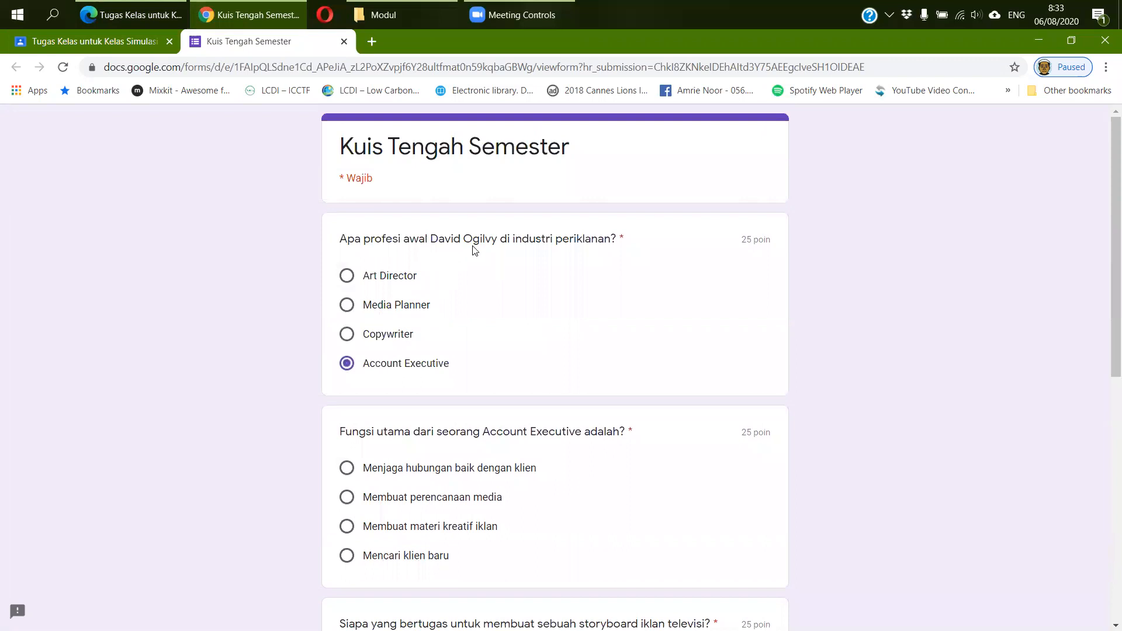
pyautogui.scroll(-4, 367, 371)
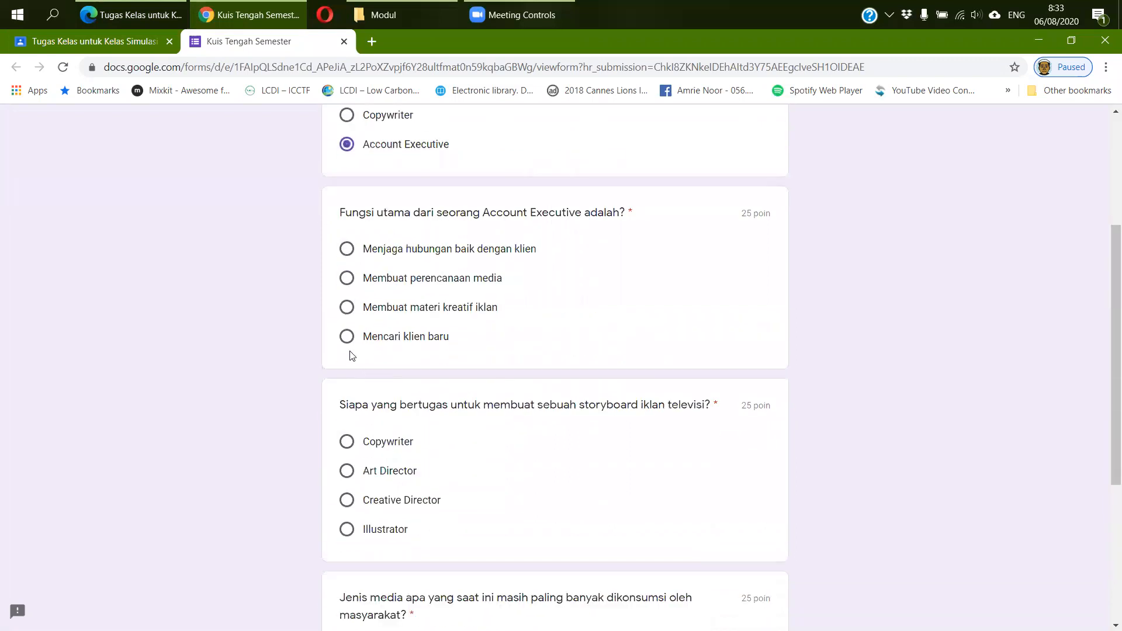
pyautogui.click(347, 250)
# - Answer the storyboard question with Illustrator and the most-consumed media question with Internet
pyautogui.scroll(-3, 501, 461)
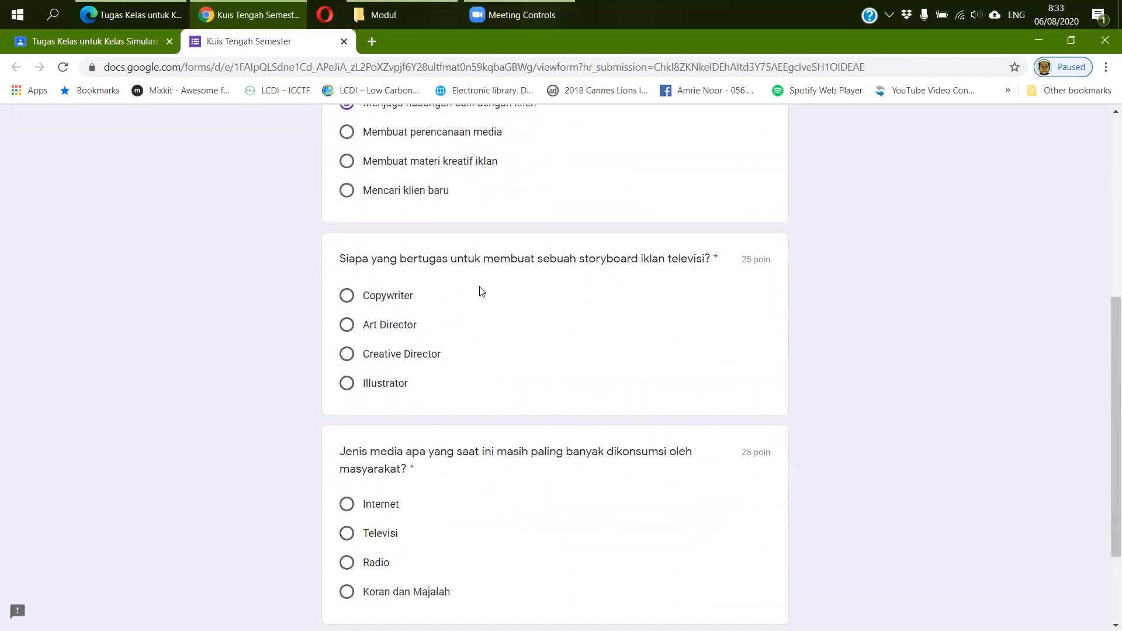
pyautogui.click(355, 384)
pyautogui.scroll(-3, 492, 422)
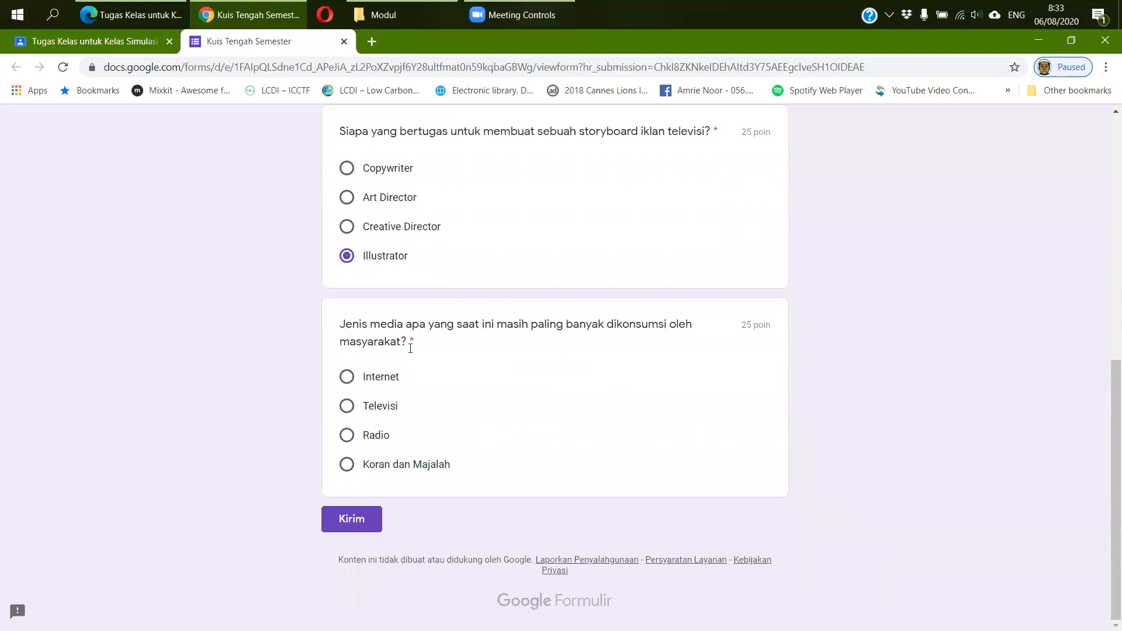
pyautogui.click(347, 406)
pyautogui.click(347, 377)
# - Change the answer to the David Ogilvy question to Copywriter
pyautogui.scroll(2, 460, 412)
pyautogui.scroll(7, 456, 409)
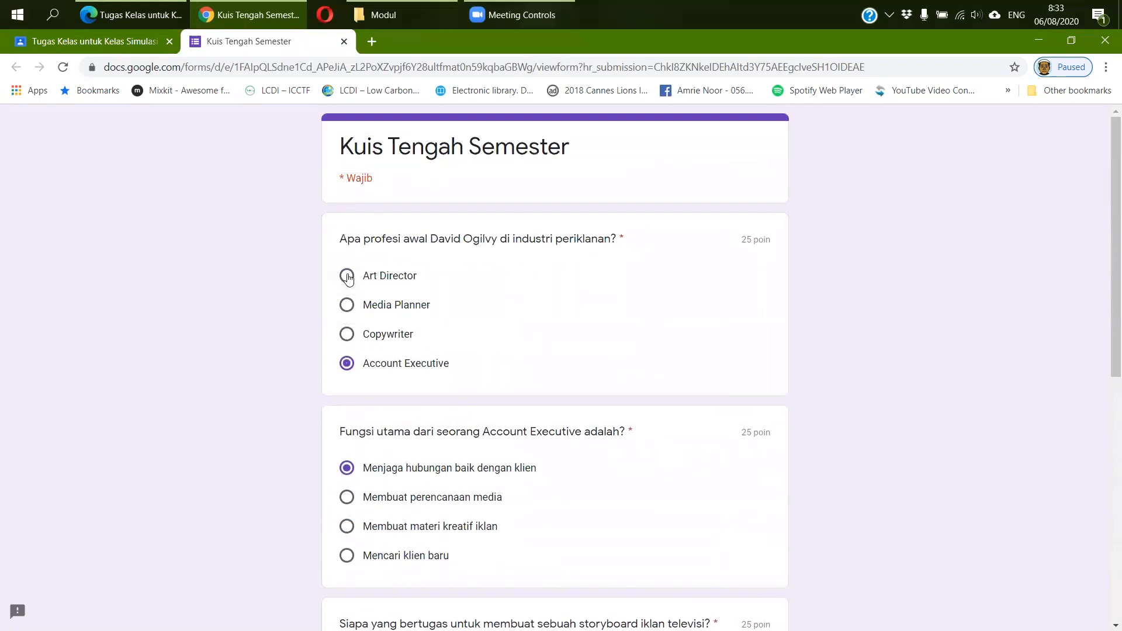
pyautogui.click(347, 333)
# - Recheck the chosen answers from the first question to the last and submit the quiz
pyautogui.scroll(-8, 514, 404)
pyautogui.scroll(-1, 531, 419)
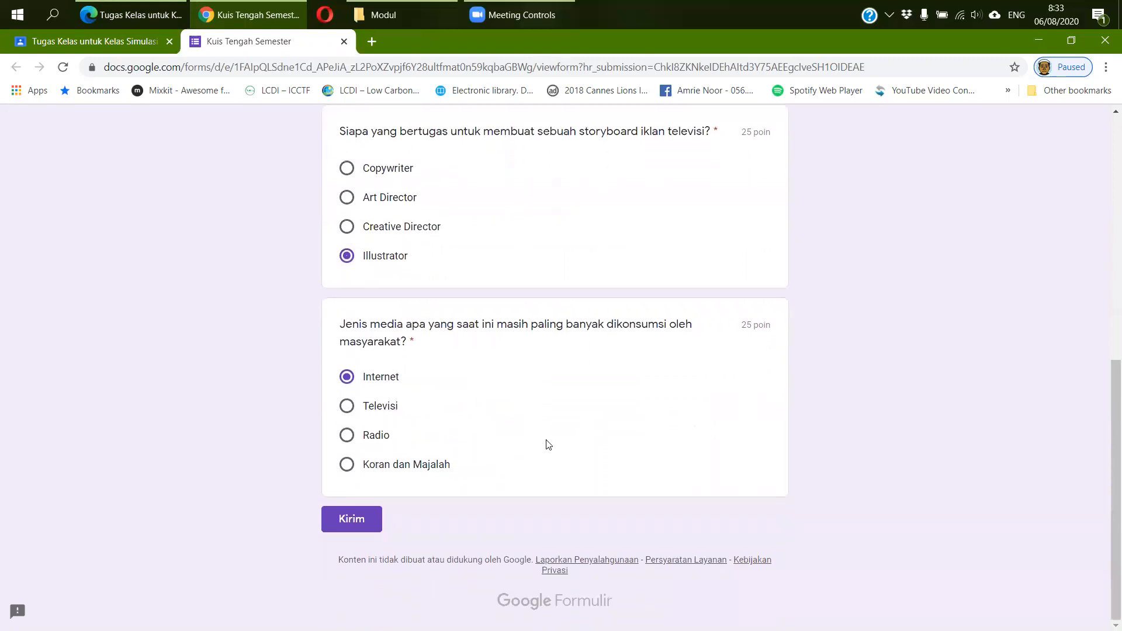
pyautogui.scroll(6, 549, 446)
pyautogui.scroll(2, 538, 380)
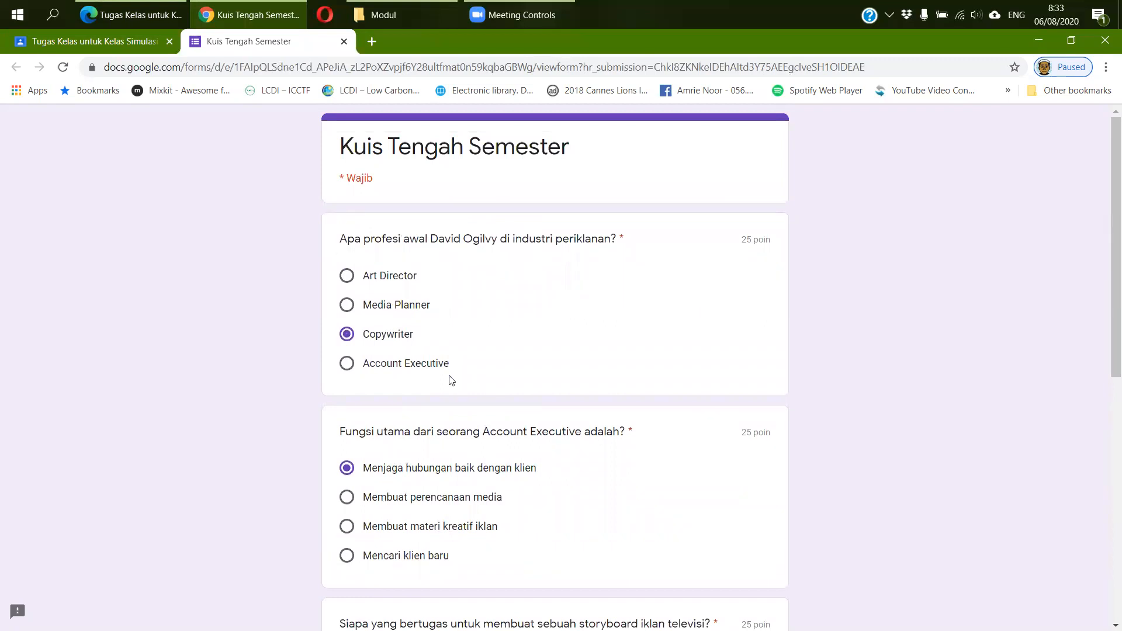
pyautogui.scroll(-8, 452, 380)
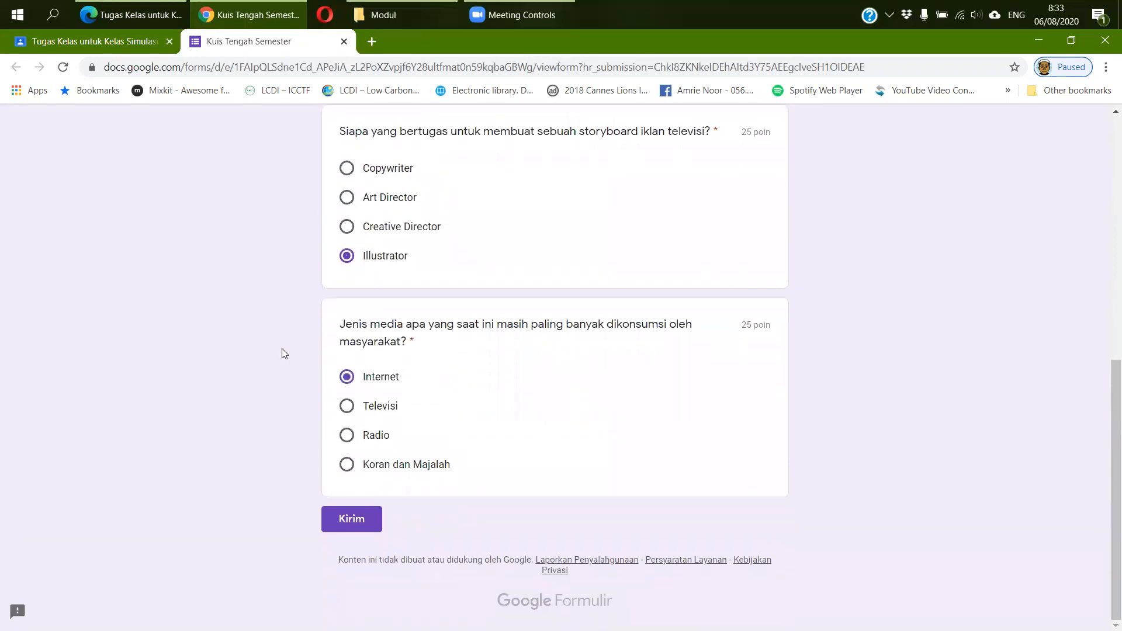
pyautogui.click(357, 524)
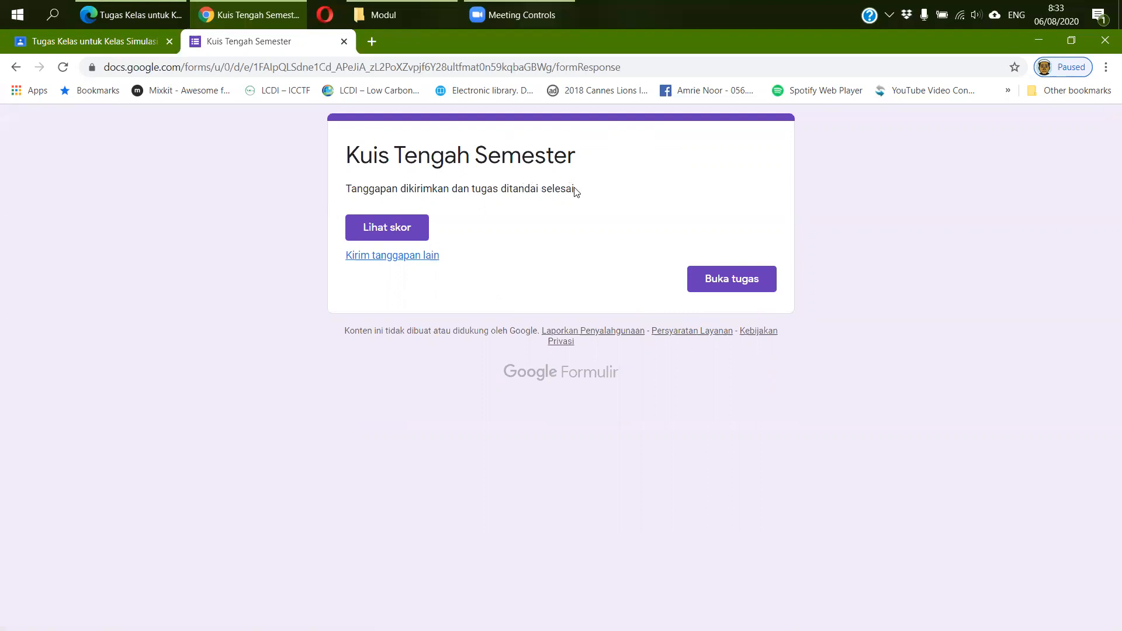
# - Open the assignment page from the submission confirmation to check its hand-in status, and close it again
pyautogui.click(742, 282)
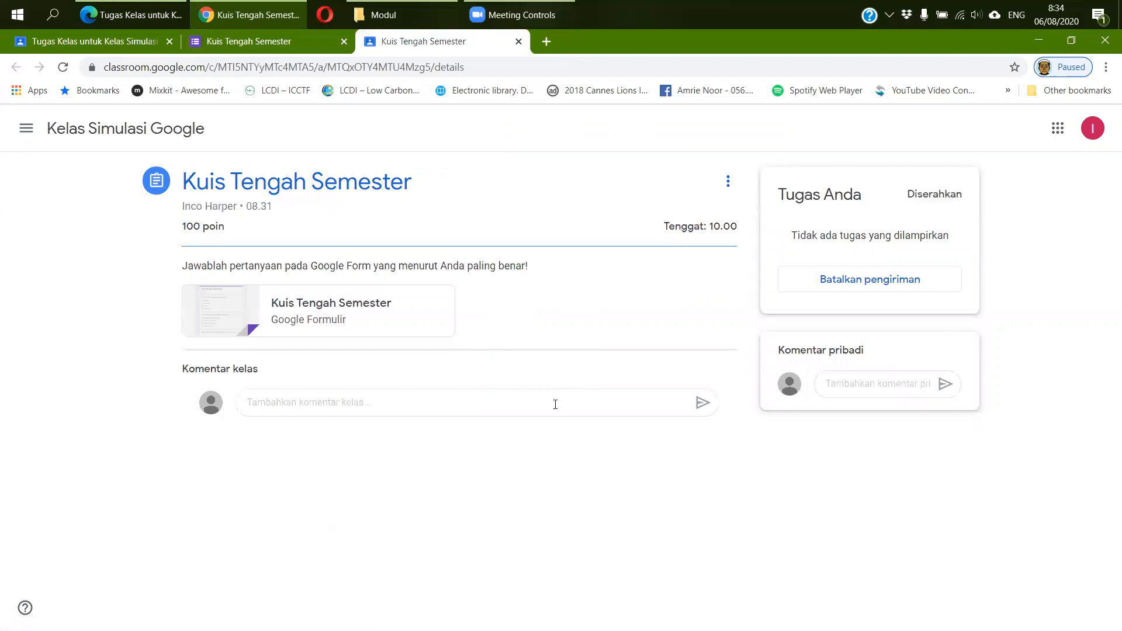
pyautogui.moveTo(446, 45); pyautogui.dragTo(470, 57)
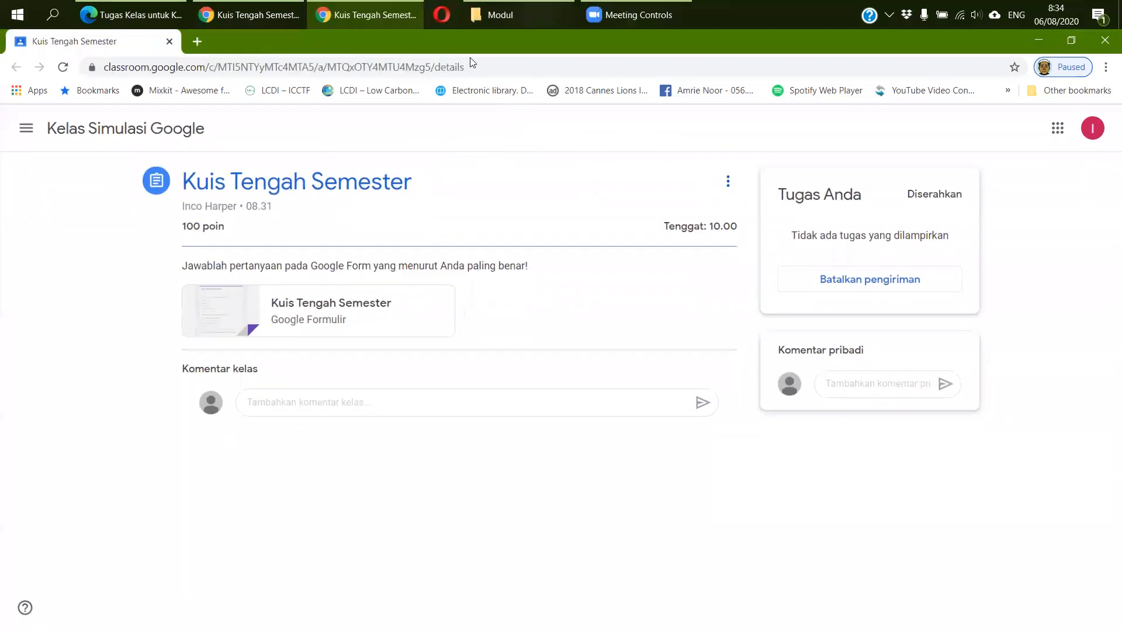
pyautogui.click(170, 43)
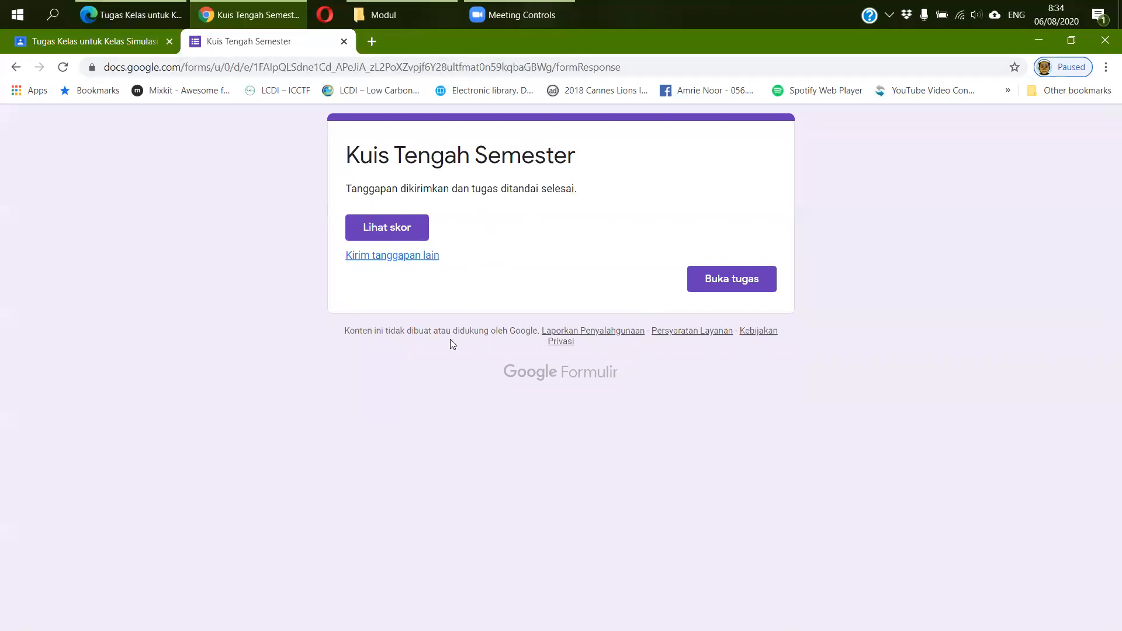
# - View the score of the submitted quiz, examine the marking of every question, and close the score page
pyautogui.click(406, 232)
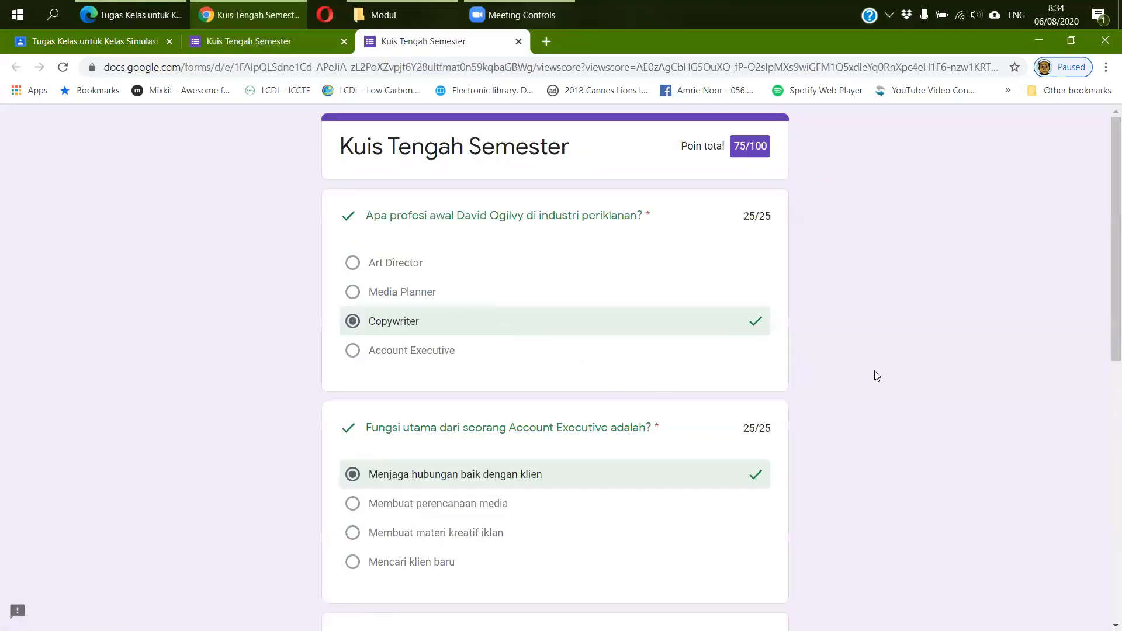
pyautogui.scroll(-6, 764, 234)
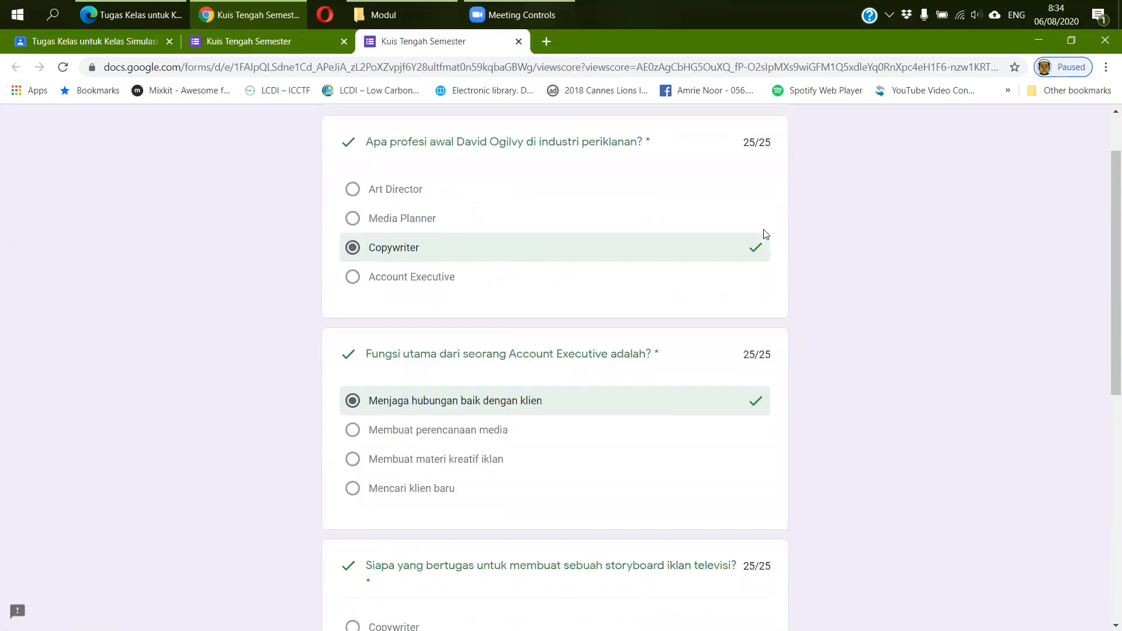
pyautogui.scroll(-3, 745, 318)
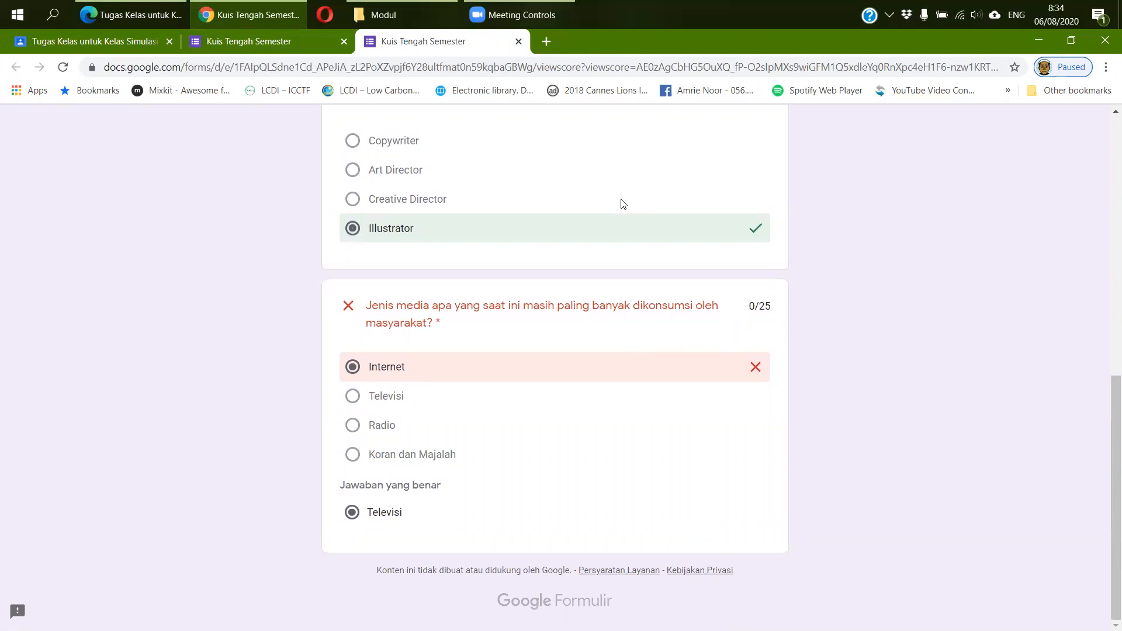
pyautogui.scroll(10, 624, 204)
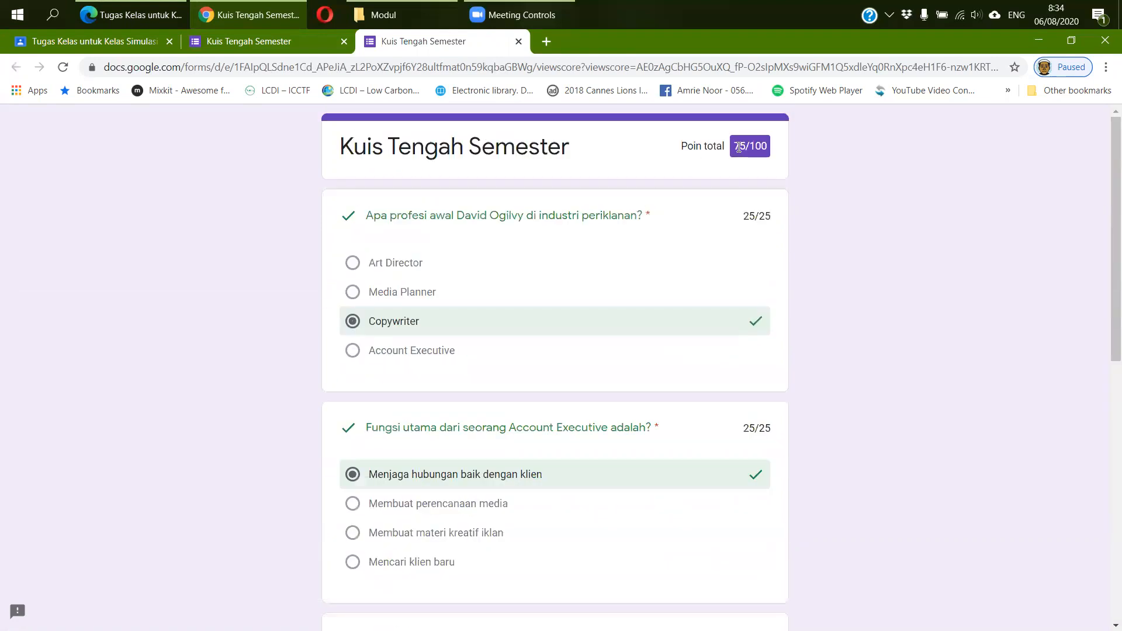
pyautogui.click(775, 145)
pyautogui.moveTo(473, 45); pyautogui.dragTo(256, 86)
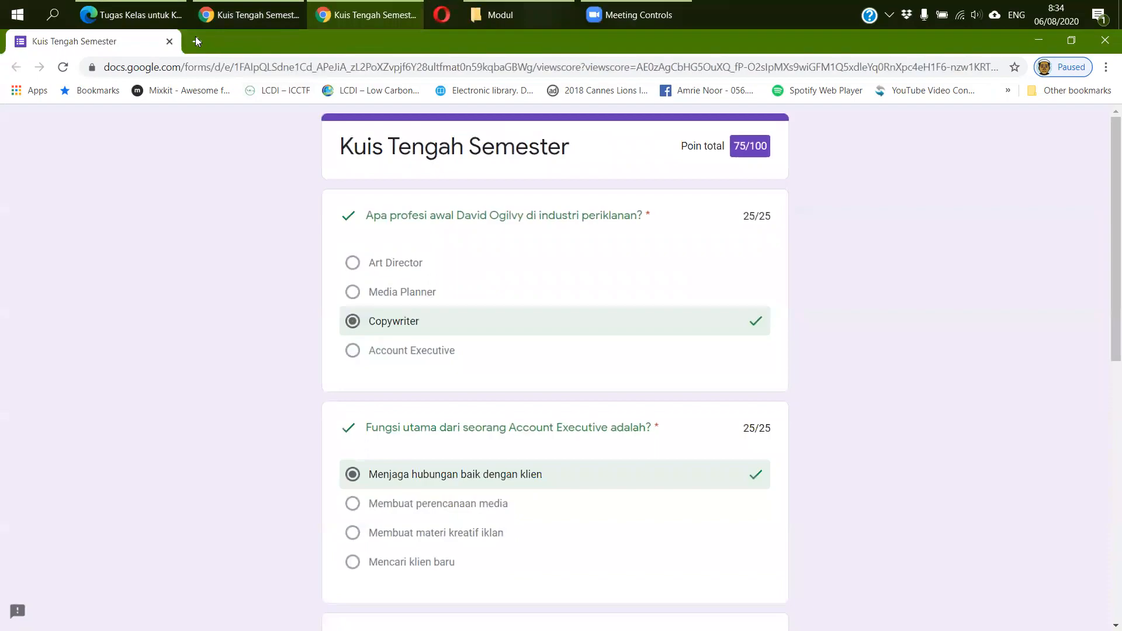
pyautogui.click(170, 41)
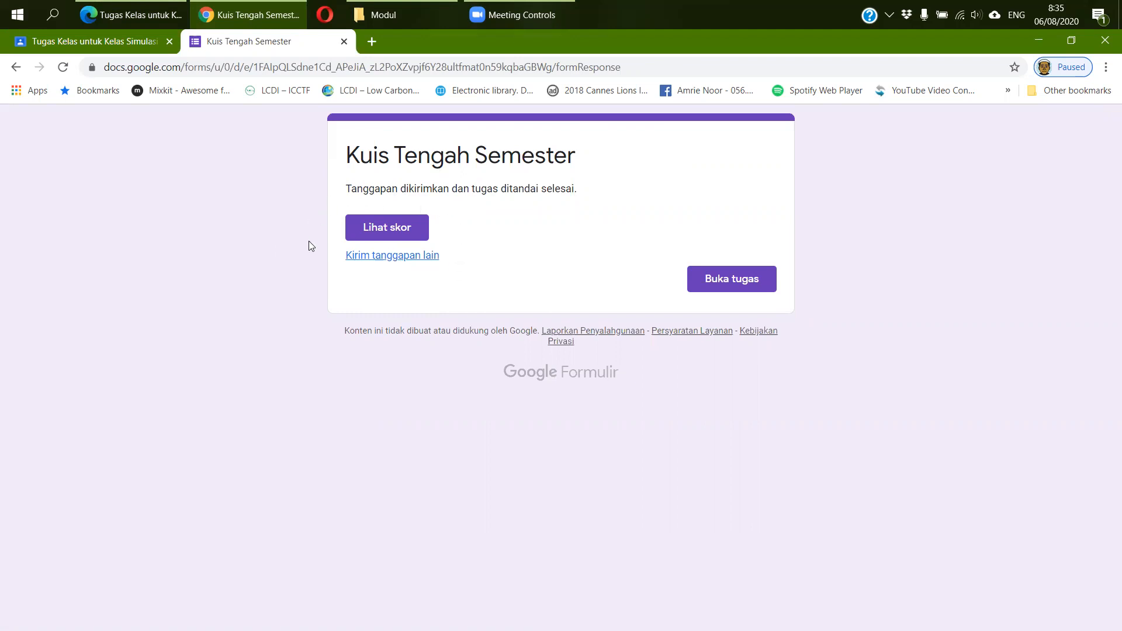
# - Start another quiz response, choosing Copywriter for the David Ogilvy question and Menjaga hubungan baik dengan klien for the second question
pyautogui.click(379, 258)
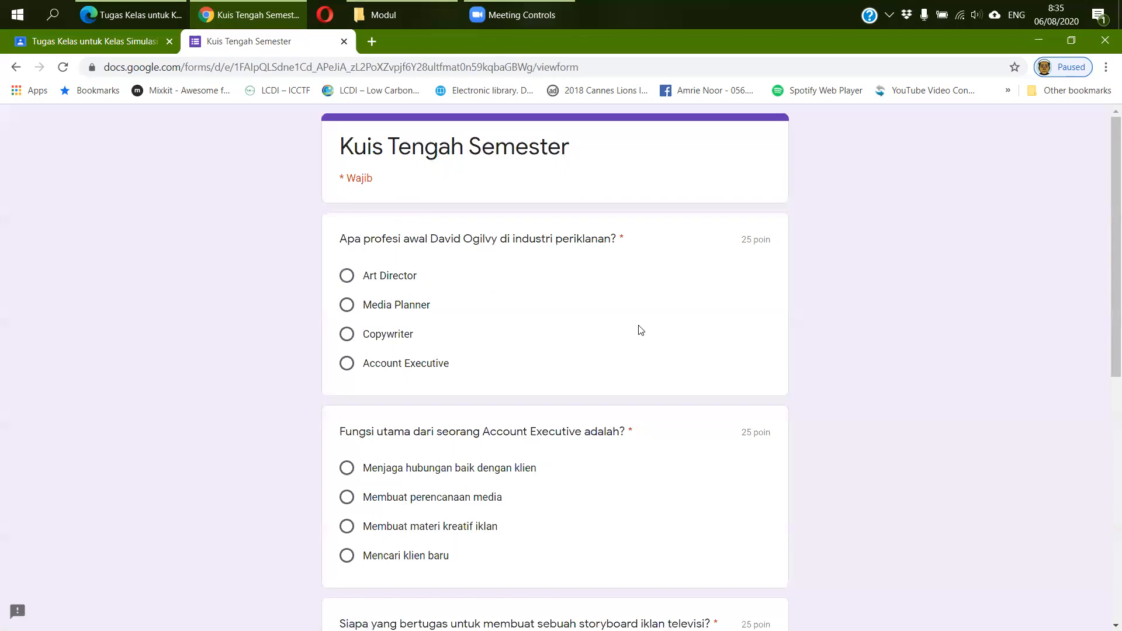
pyautogui.scroll(-9, 641, 330)
pyautogui.scroll(9, 633, 326)
pyautogui.click(347, 304)
pyautogui.click(347, 334)
pyautogui.scroll(-3, 578, 355)
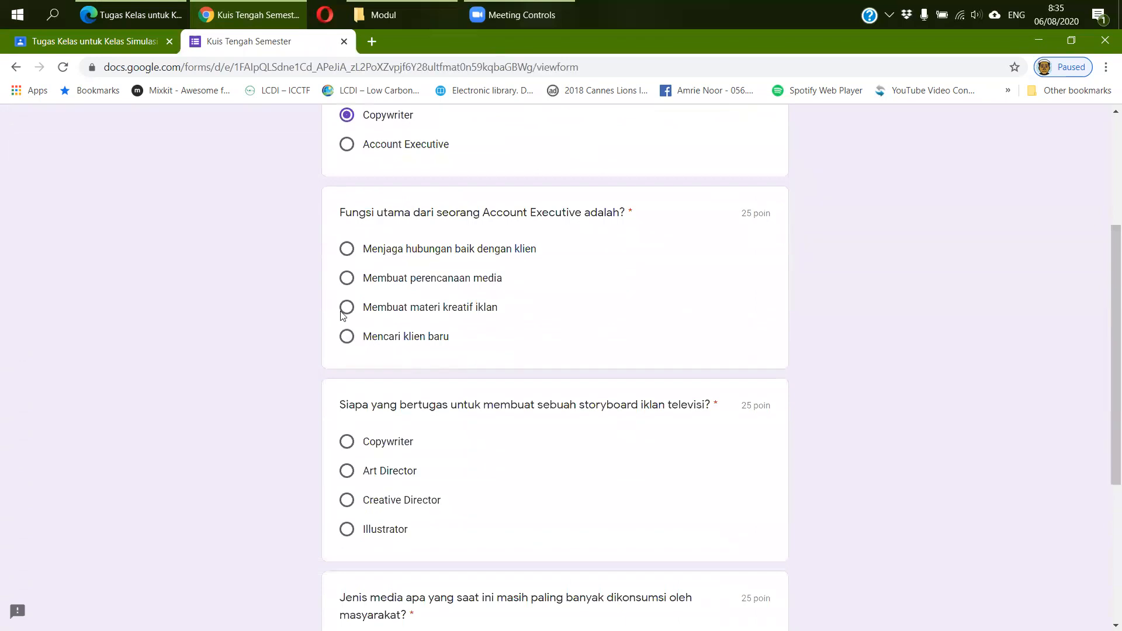
pyautogui.click(346, 249)
# - Answer the storyboard question with Illustrator and the media question with Televisi, and submit the second response
pyautogui.scroll(-2, 413, 439)
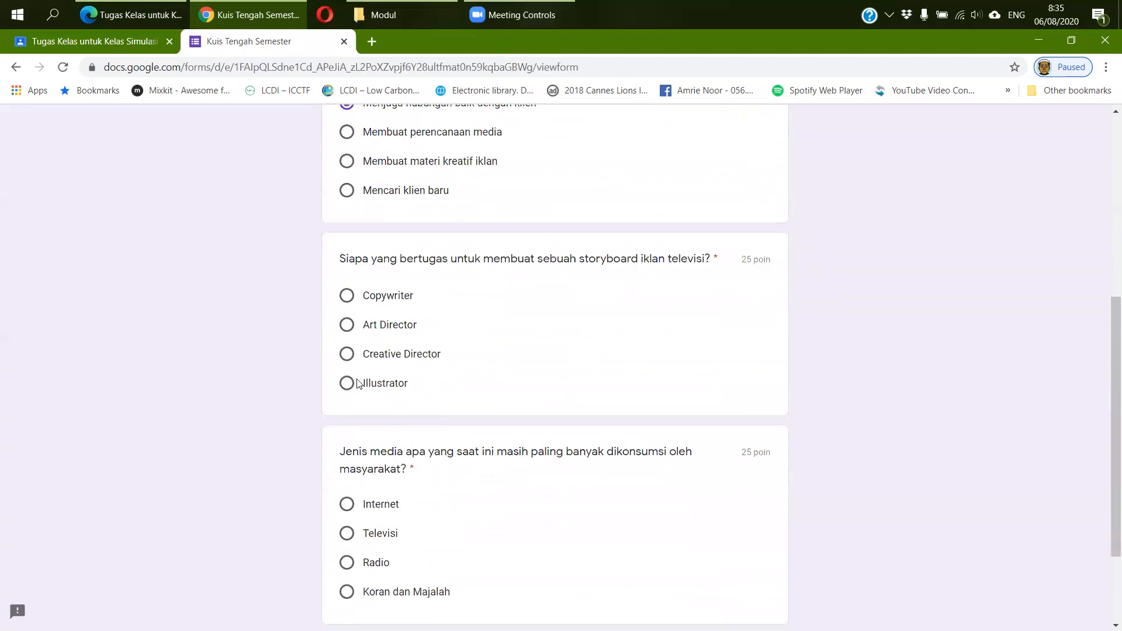
pyautogui.click(346, 385)
pyautogui.click(347, 533)
pyautogui.scroll(-2, 508, 514)
pyautogui.click(368, 520)
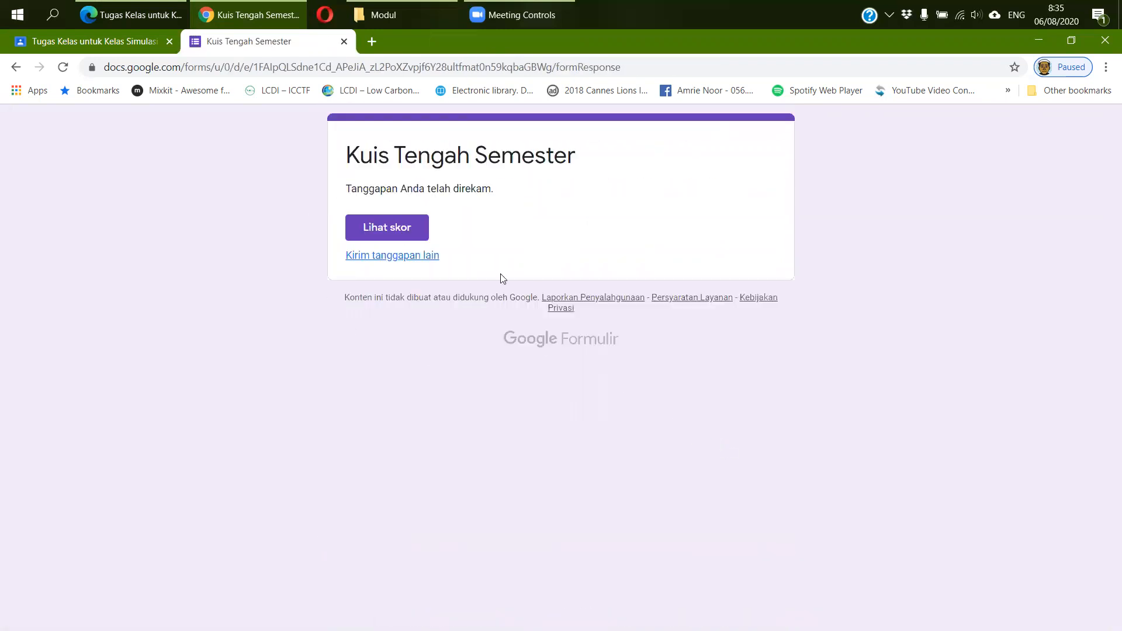
# - View the score of the second response and close the score page
pyautogui.click(400, 237)
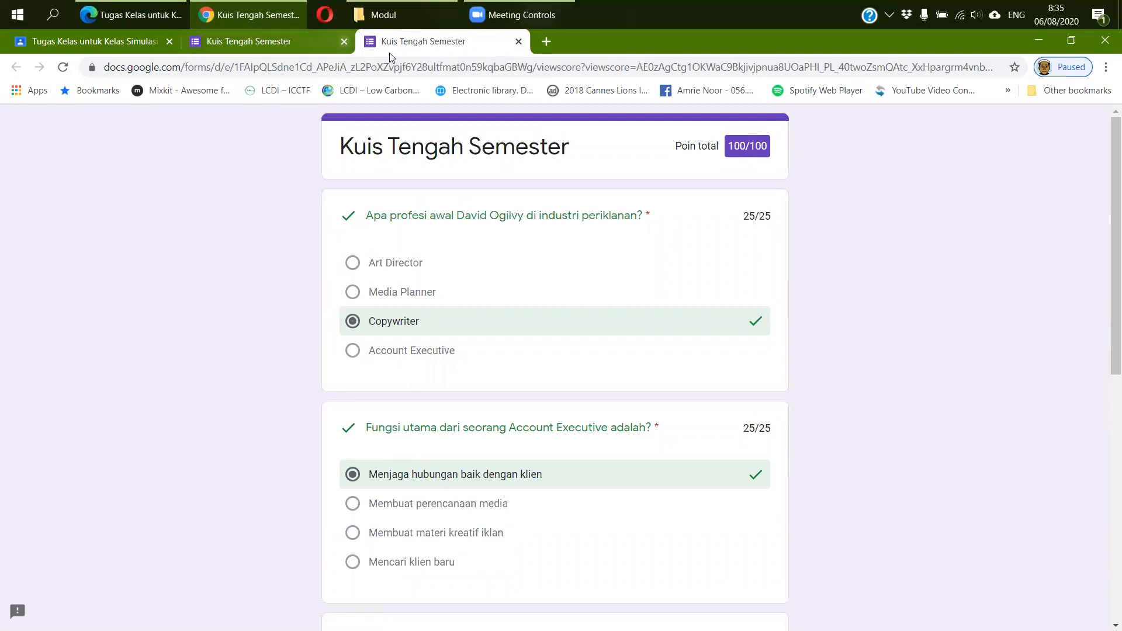
pyautogui.moveTo(391, 51)
pyautogui.mouseDown()
pyautogui.moveTo(347, 53)
pyautogui.moveTo(401, 59)
pyautogui.mouseUp()
pyautogui.click(170, 42)
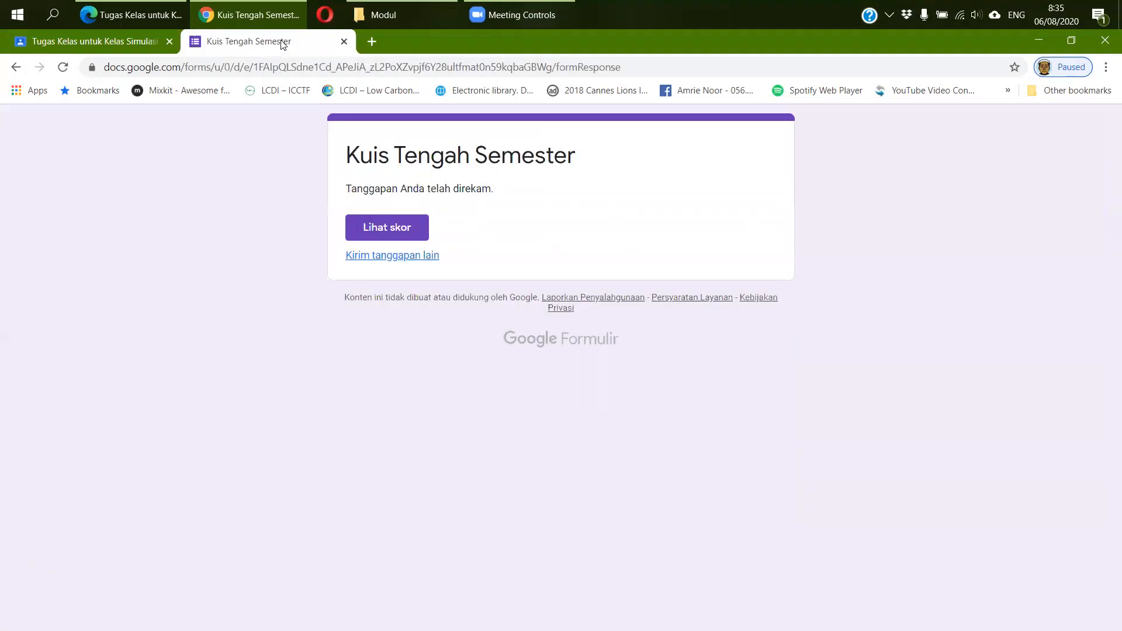
# - Close the quiz response form and collapse the Kuis Tengah Semester assignment in the student's classwork list
pyautogui.middleClick(289, 44)
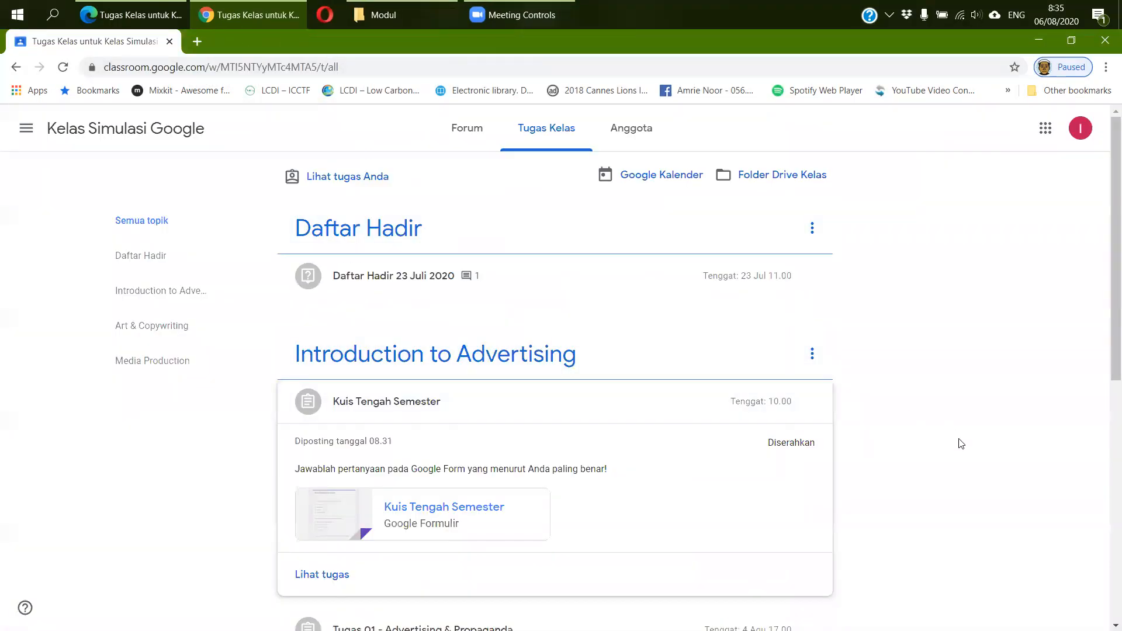
pyautogui.scroll(-3, 960, 444)
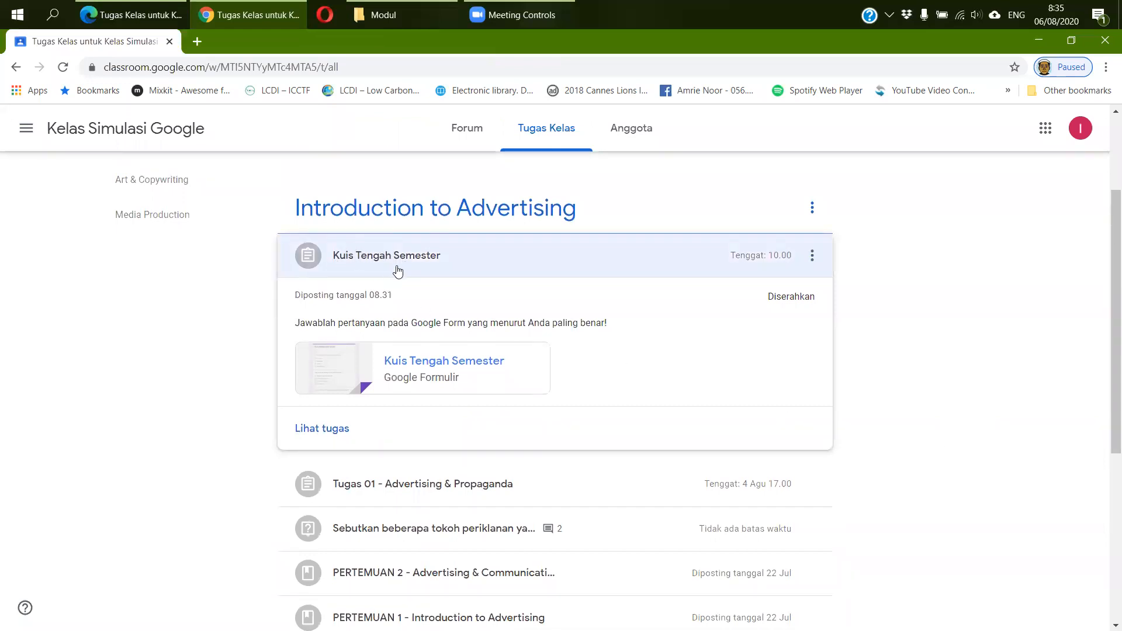
pyautogui.click(365, 261)
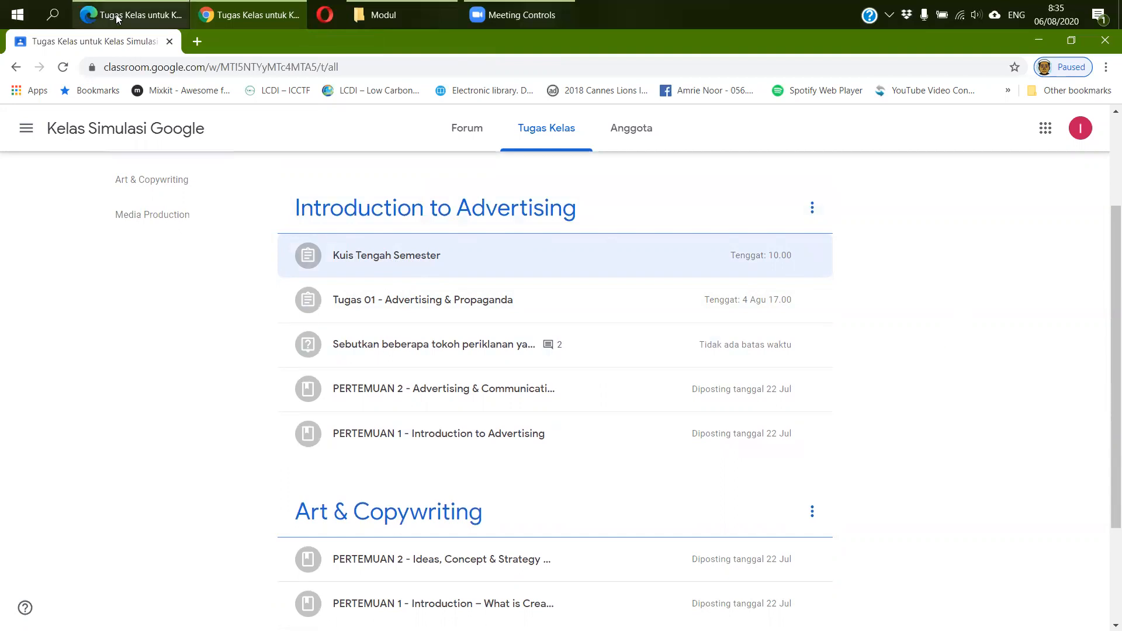
# - Switch to the teacher's Classroom in Microsoft Edge and open the Diserahkan submissions of Kuis Tengah Semester
pyautogui.moveTo(117, 18)
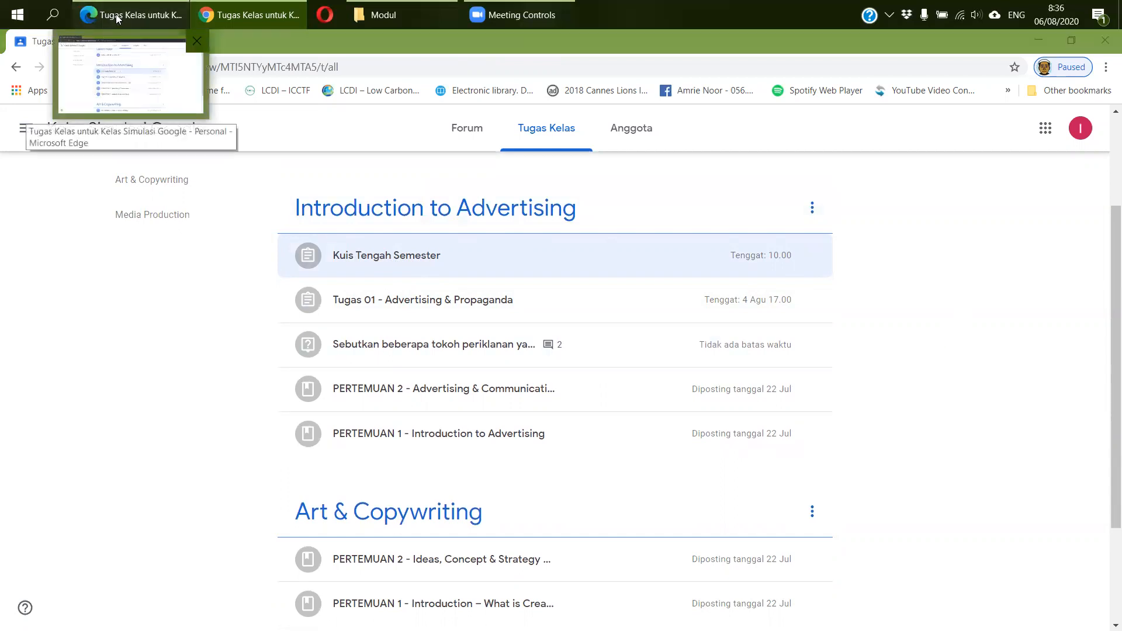
pyautogui.click(117, 19)
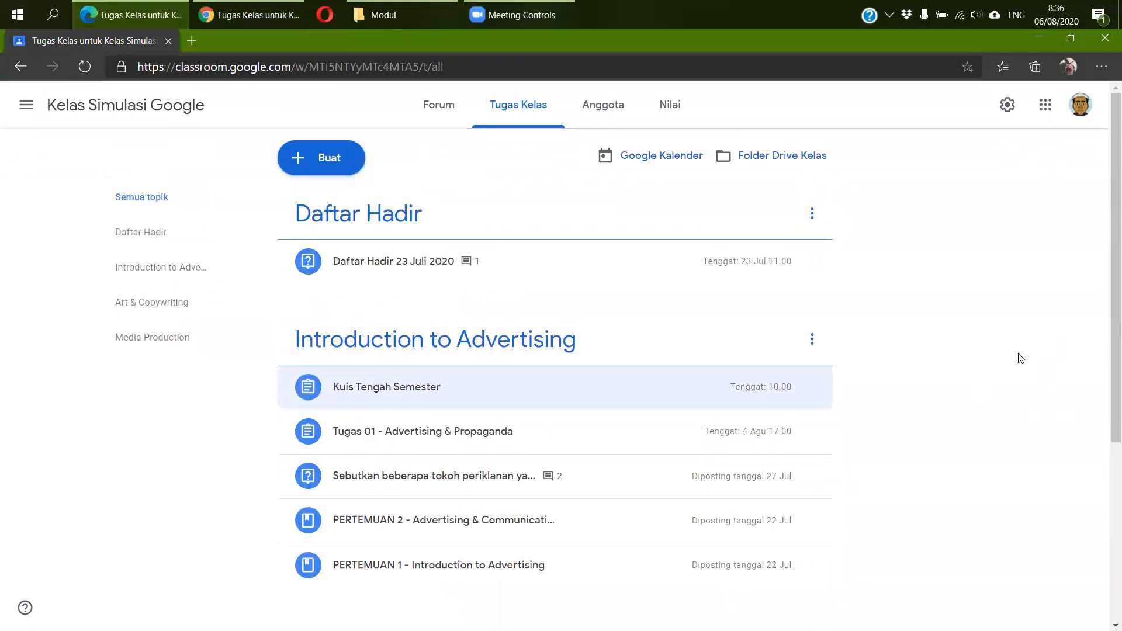
pyautogui.click(390, 391)
pyautogui.scroll(-4, 921, 370)
pyautogui.scroll(1, 868, 354)
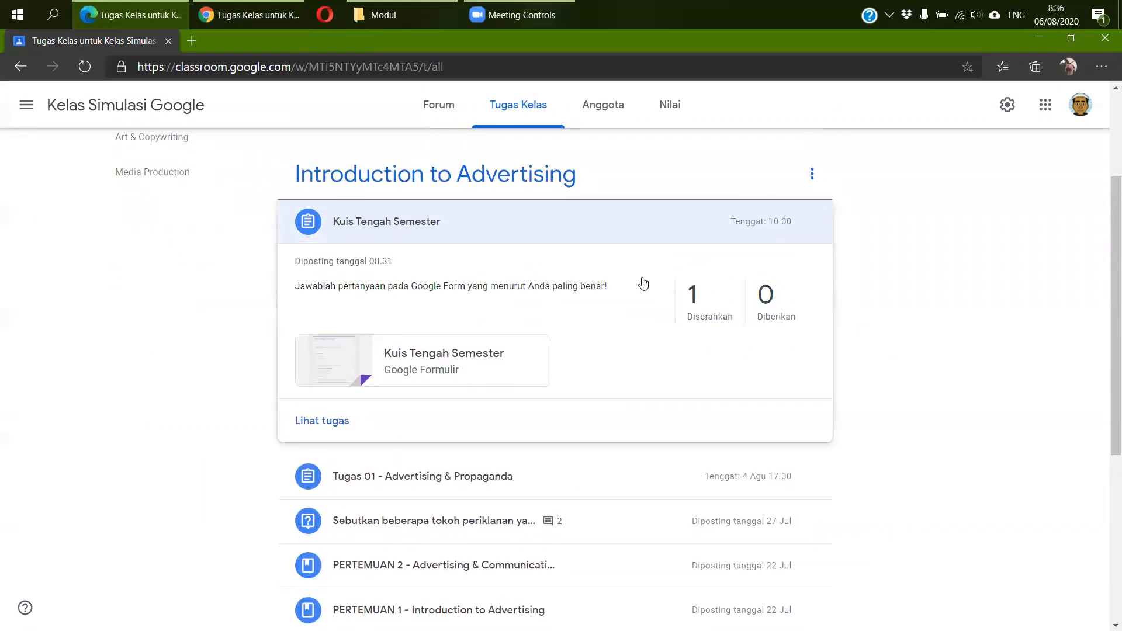
pyautogui.click(711, 317)
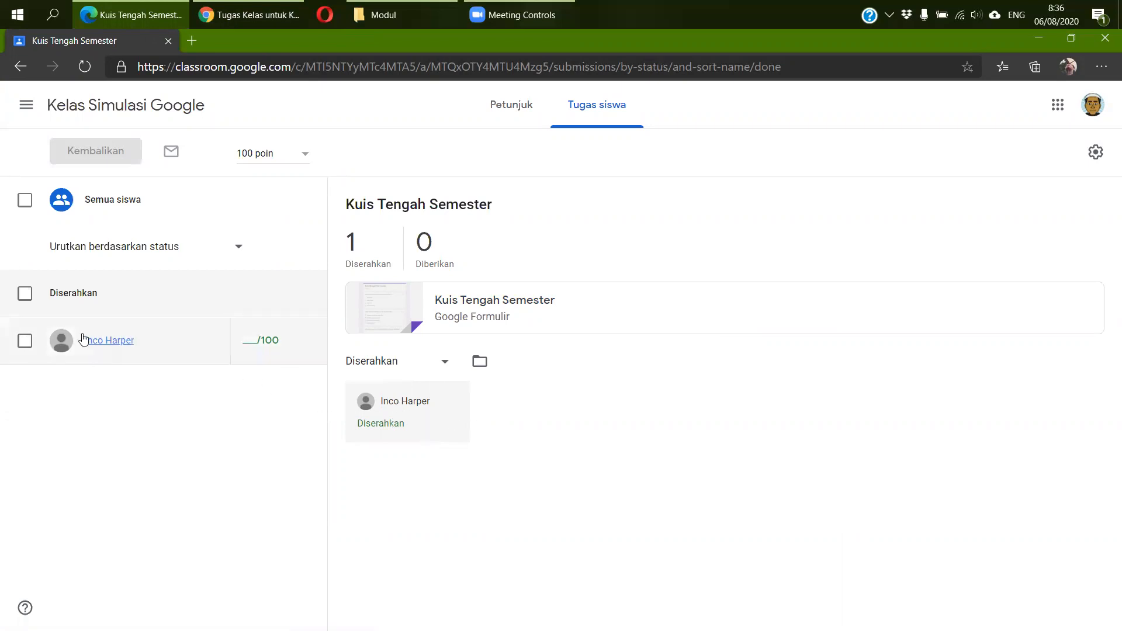
# - Inspect the student's submission details and the questions of the attached Google Form, closing each view again
pyautogui.click(103, 341)
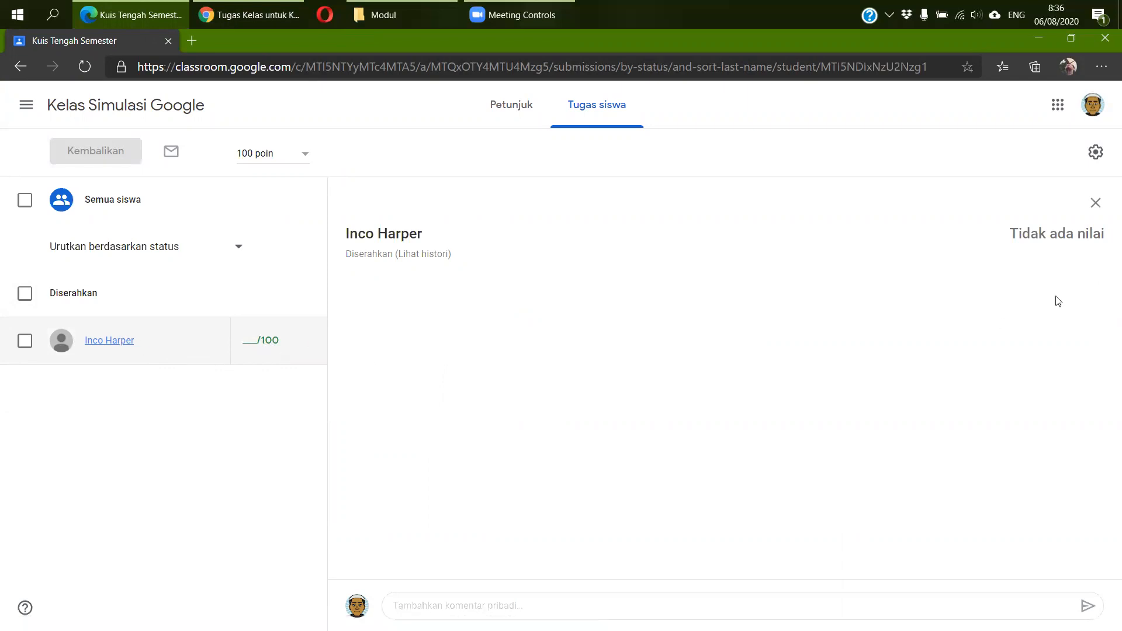
pyautogui.click(1096, 202)
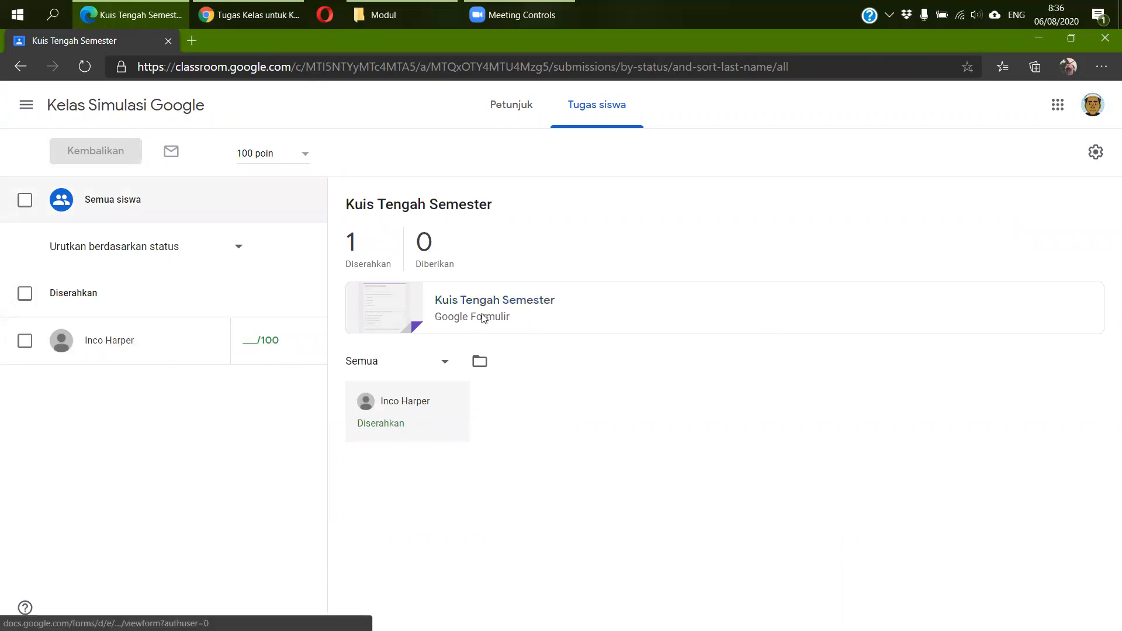
pyautogui.click(514, 316)
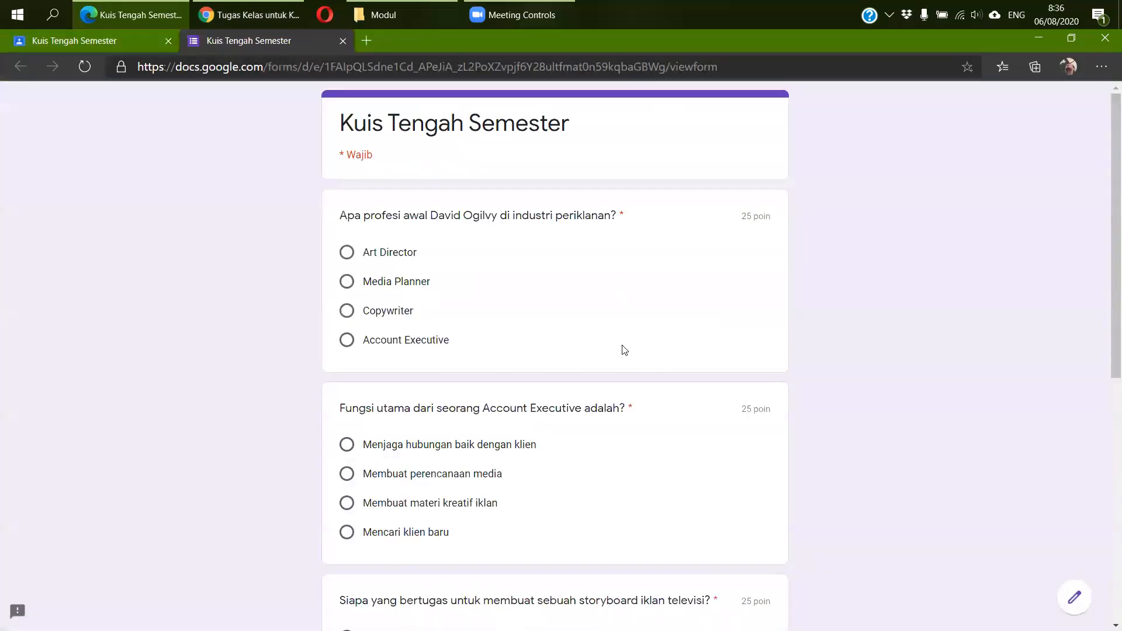
pyautogui.scroll(-5, 622, 349)
pyautogui.scroll(-2, 624, 358)
pyautogui.scroll(6, 624, 358)
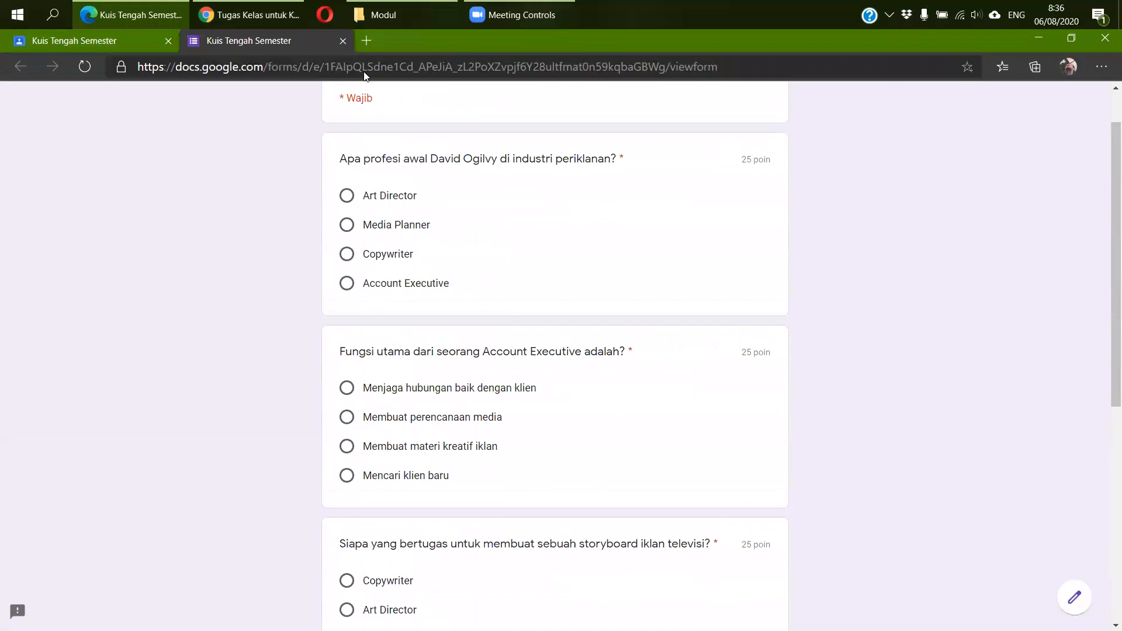
pyautogui.click(344, 40)
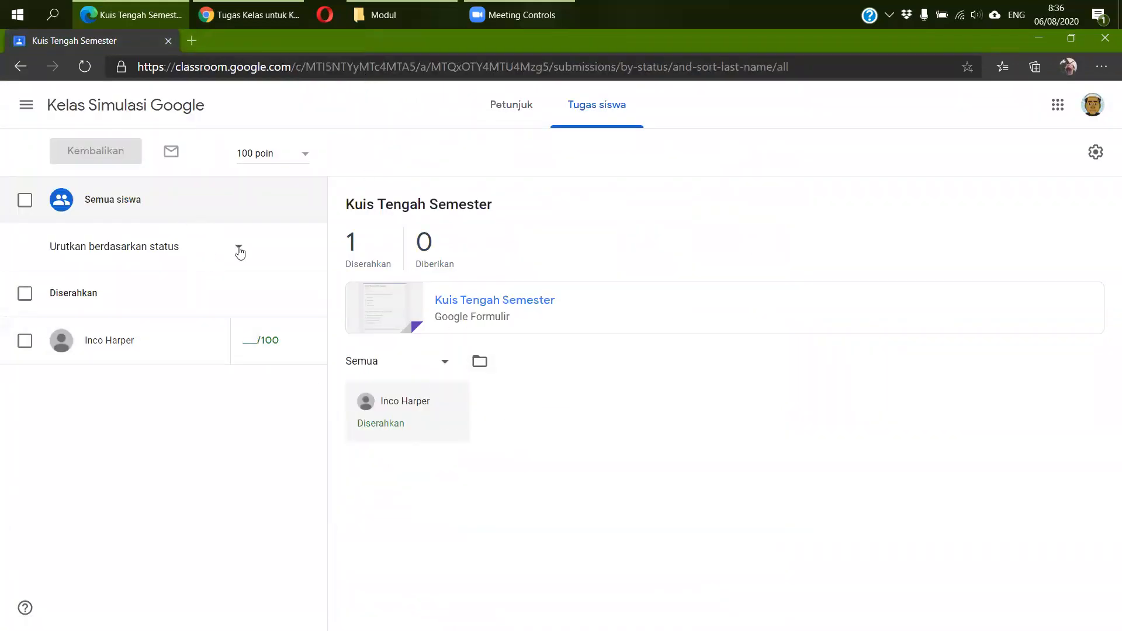
# - Grade the student's Kuis Tengah Semester submission with 100 and return it to the student
pyautogui.click(251, 341)
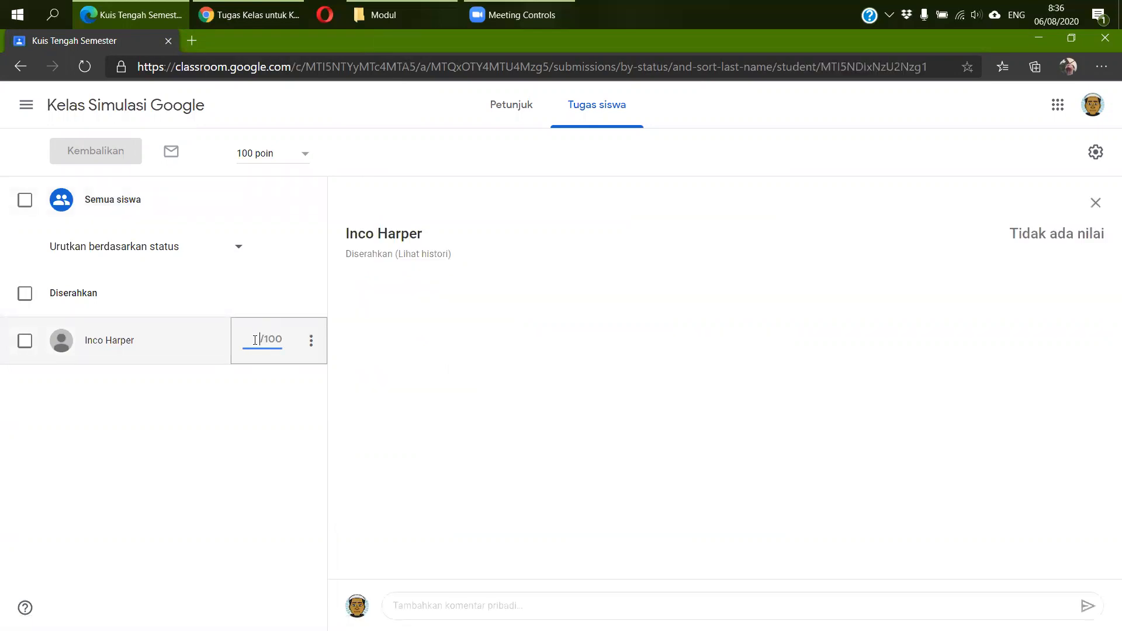
pyautogui.write('75')
pyautogui.press('BackSpace')
pyautogui.press('BackSpace')
pyautogui.write('100')
pyautogui.click(242, 414)
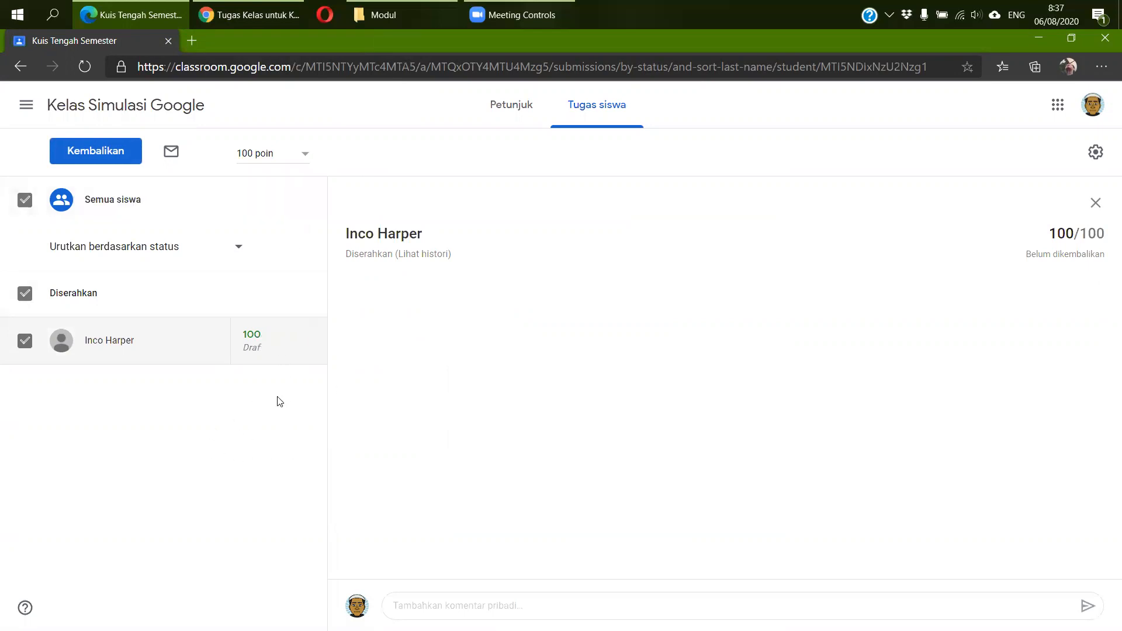
pyautogui.click(119, 155)
pyautogui.click(673, 439)
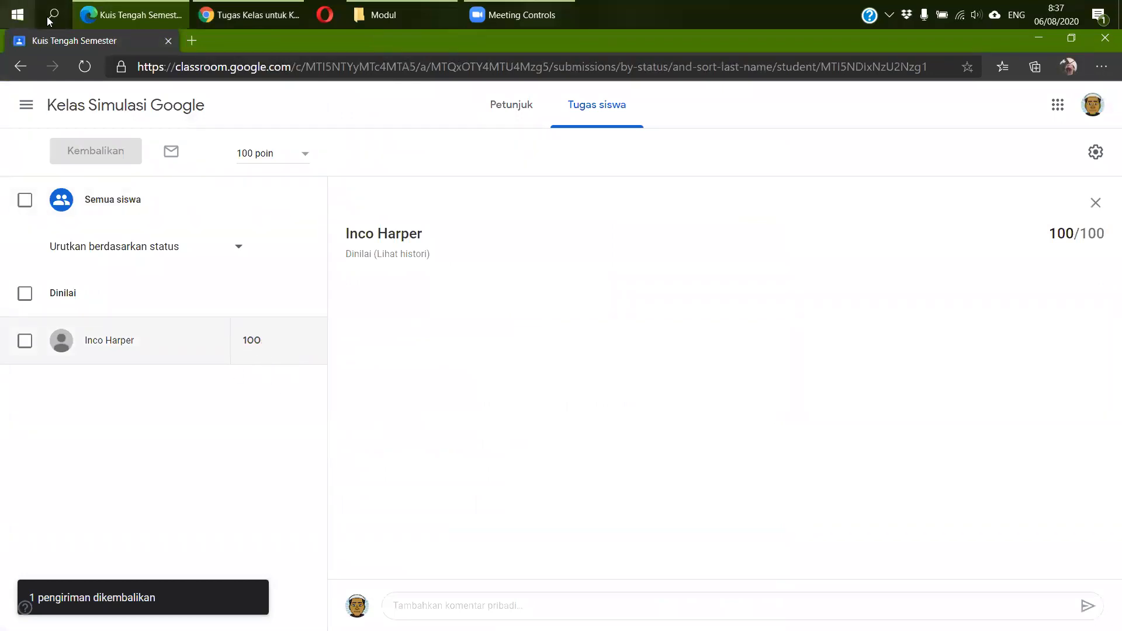
# - Open the class's Nilai gradebook and check the student's Kuis Tengah Semester grade and its available options
pyautogui.click(130, 111)
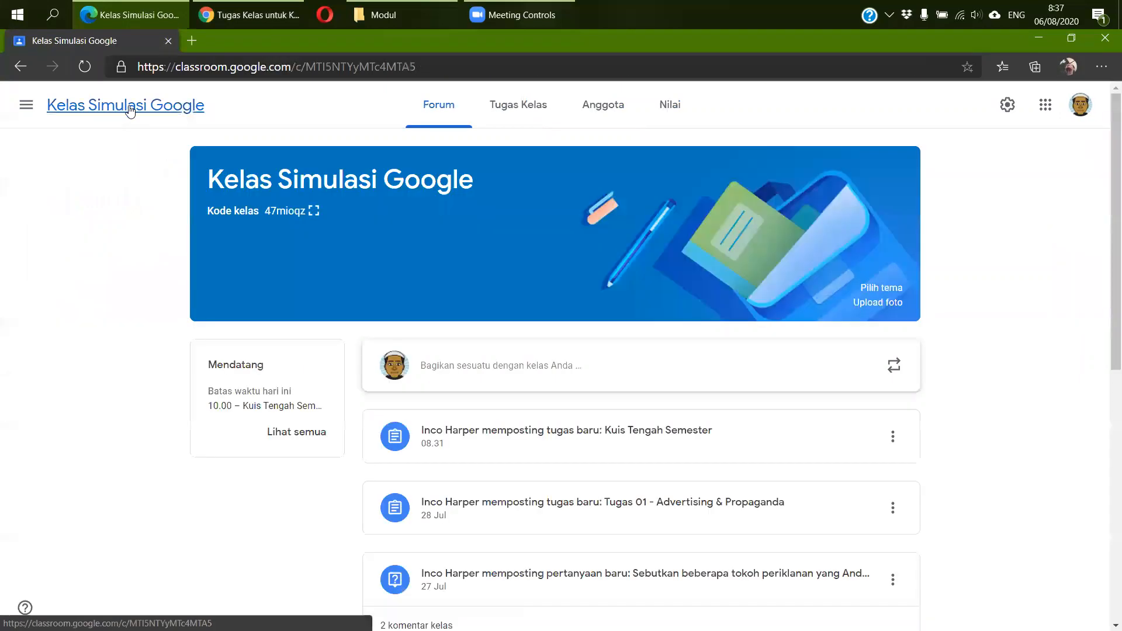
pyautogui.click(683, 107)
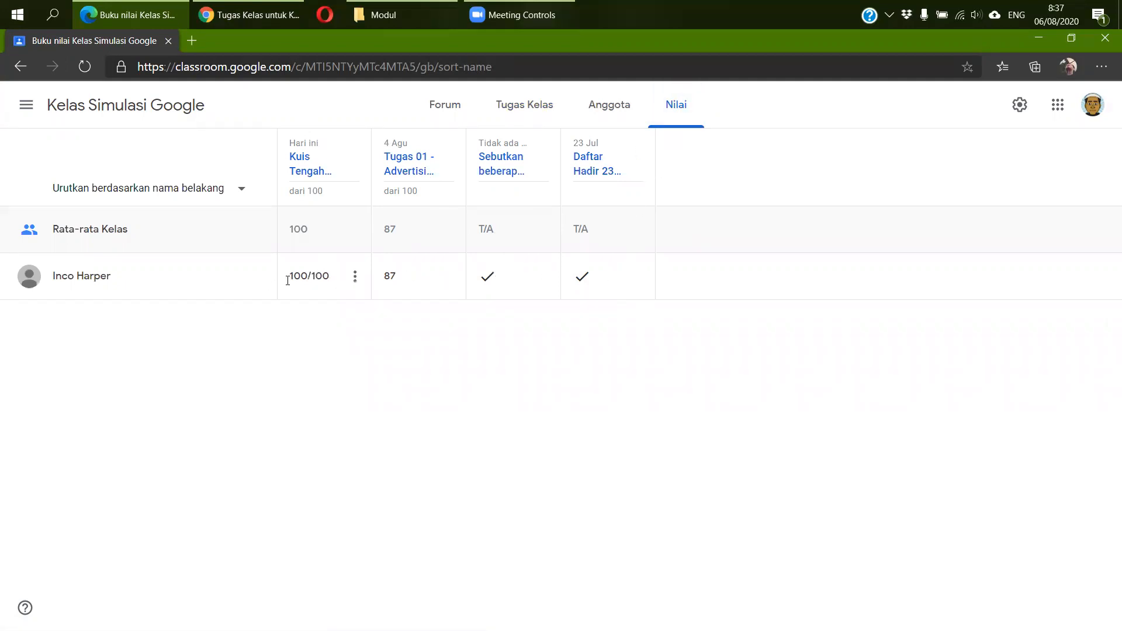
pyautogui.click(355, 276)
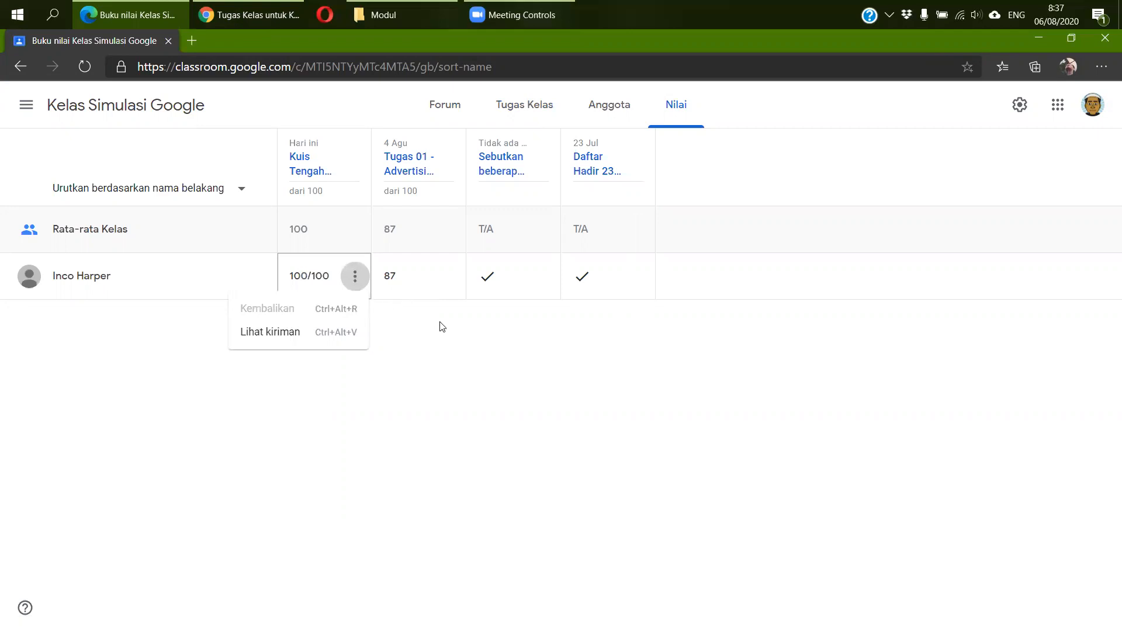
pyautogui.click(442, 327)
pyautogui.moveTo(84, 272); pyautogui.dragTo(153, 352)
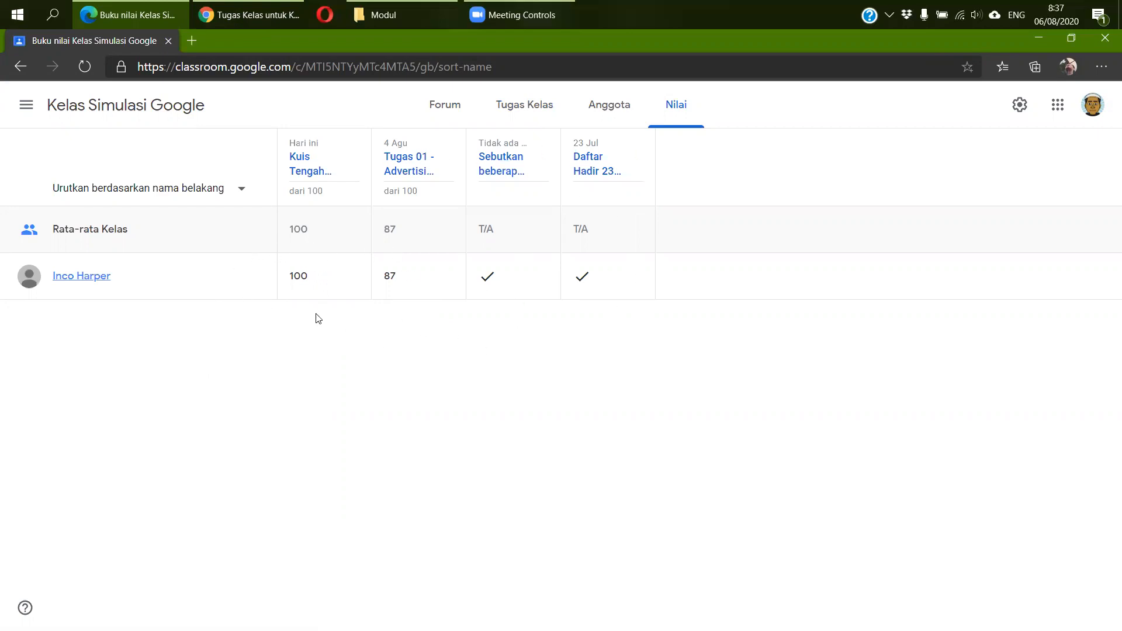
# - View the Introduction to Advertising topic in the classwork and return to the full Tugas Kelas list
pyautogui.click(141, 111)
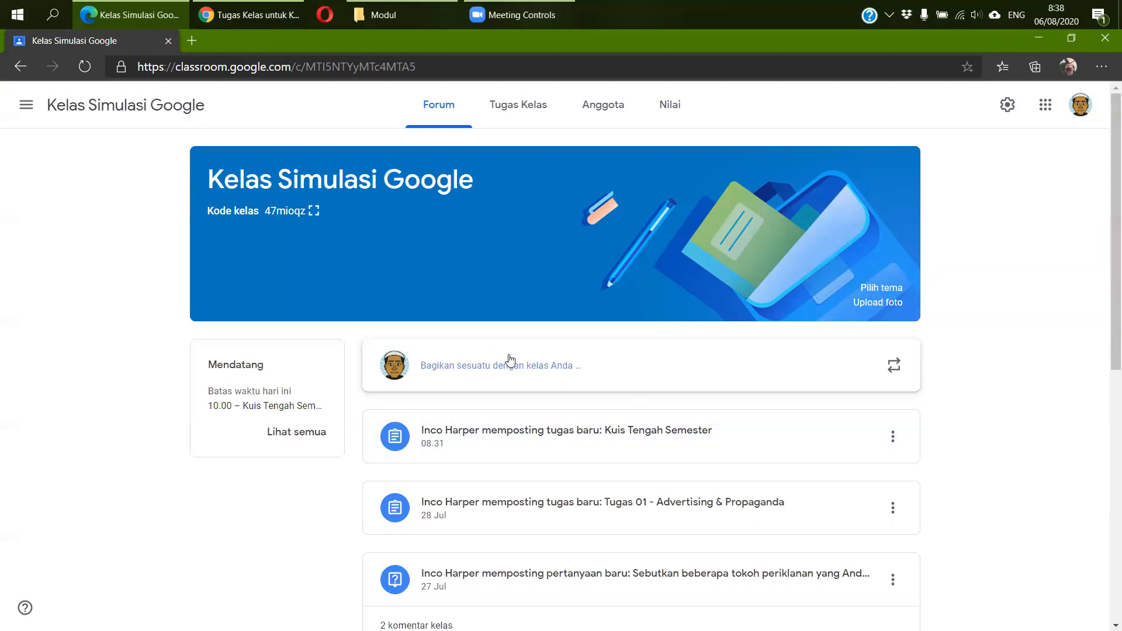
pyautogui.click(518, 114)
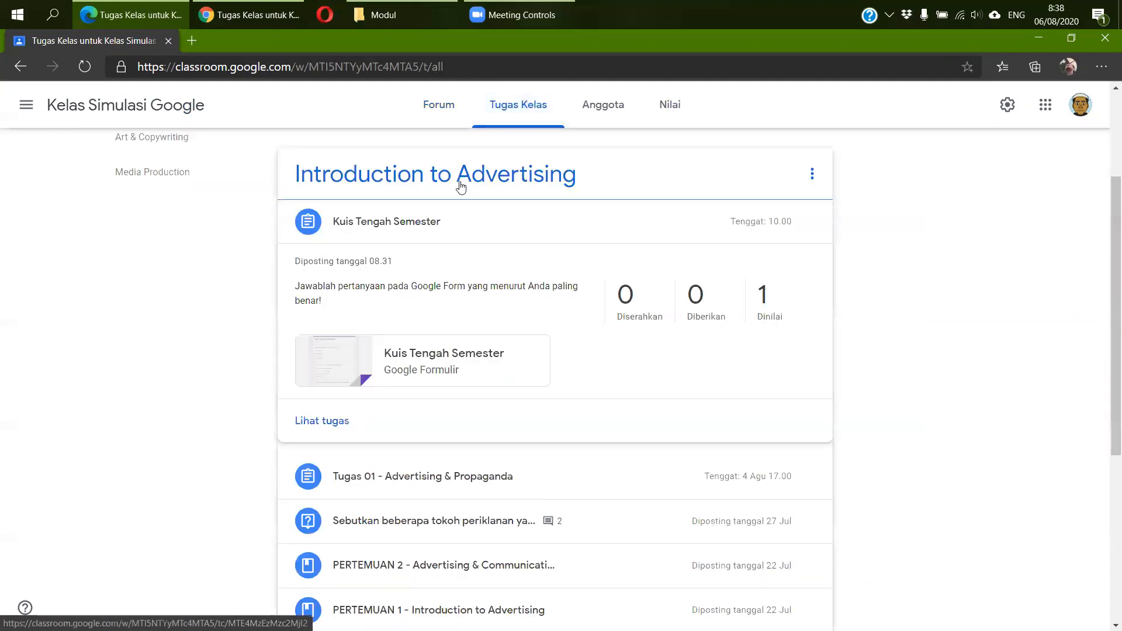
pyautogui.click(384, 187)
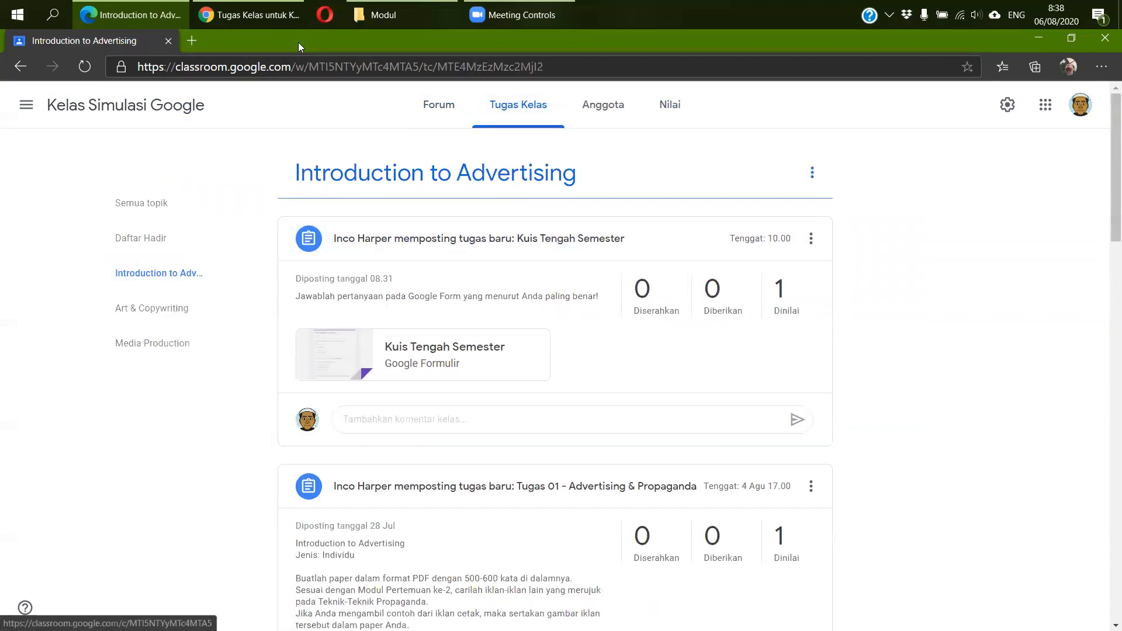
pyautogui.click(517, 110)
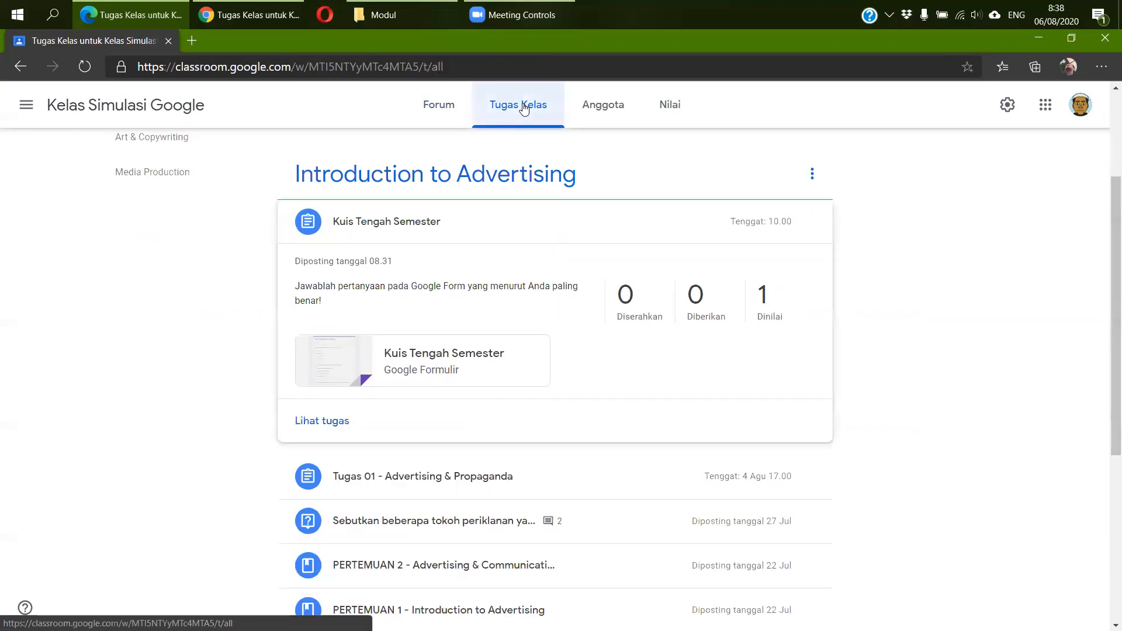
# - Create a new quiz assignment and examine the question types offered in its Blank Quiz form
pyautogui.click(339, 158)
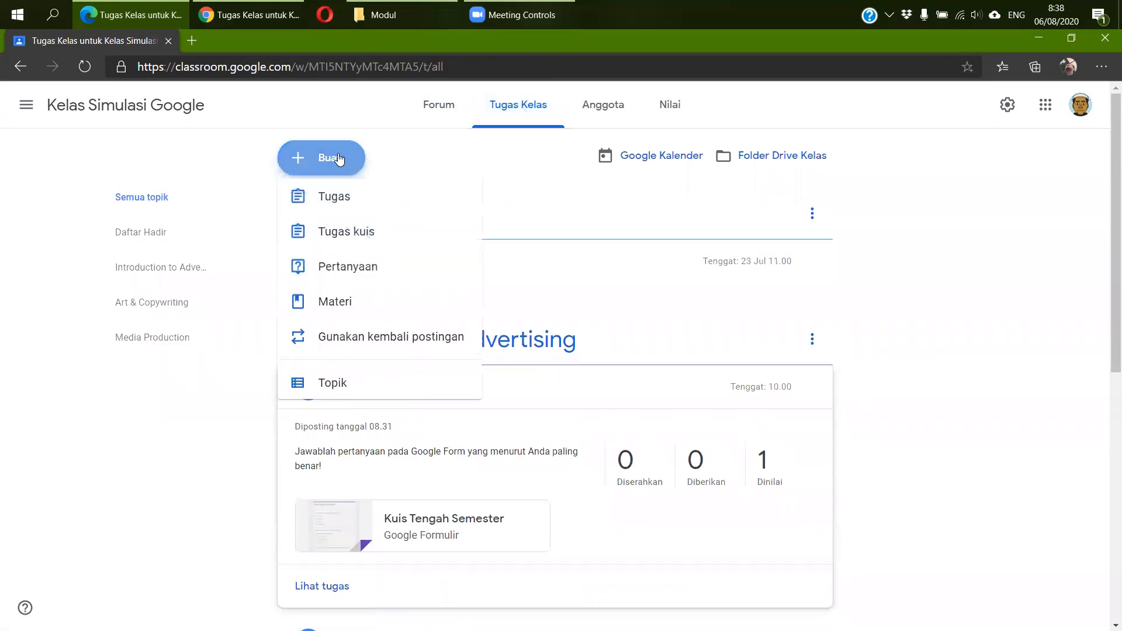
pyautogui.click(344, 232)
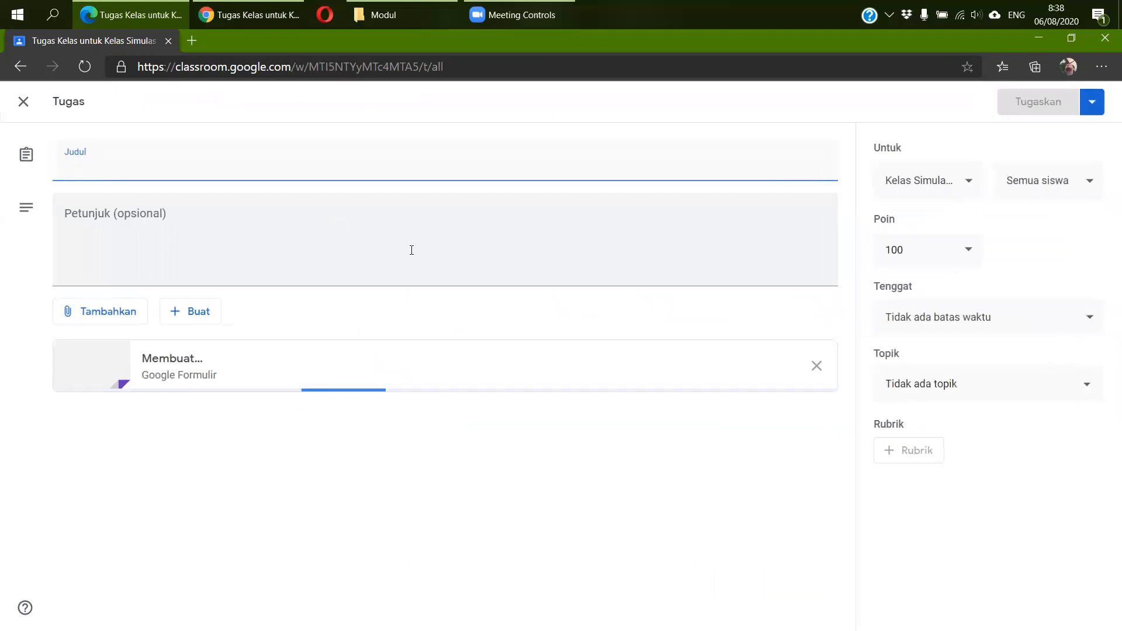
pyautogui.click(192, 360)
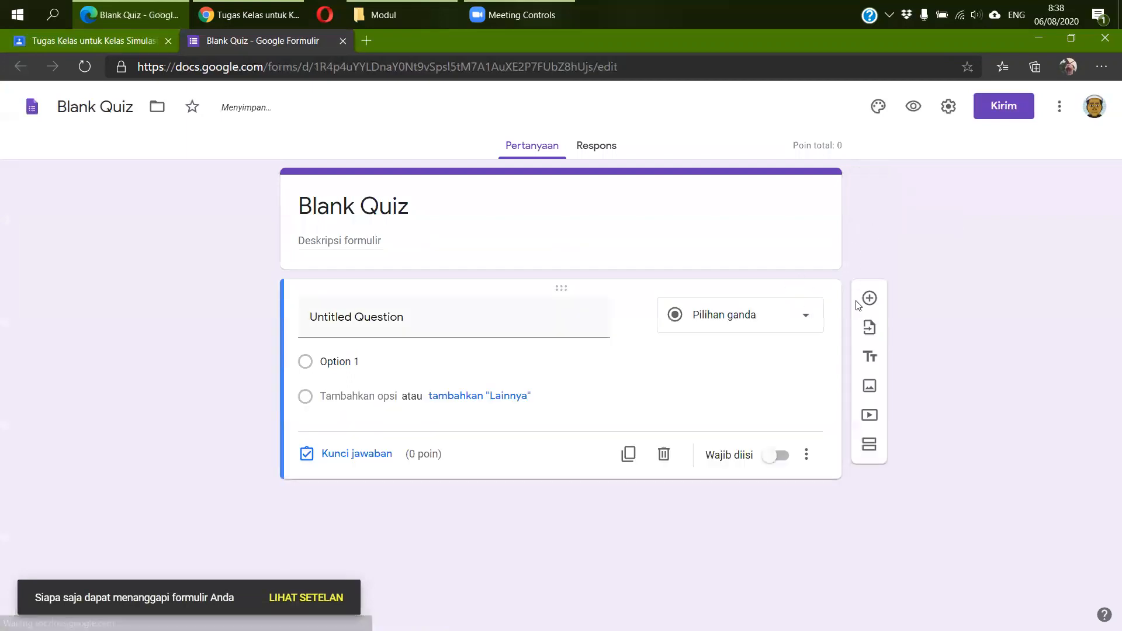
pyautogui.click(807, 315)
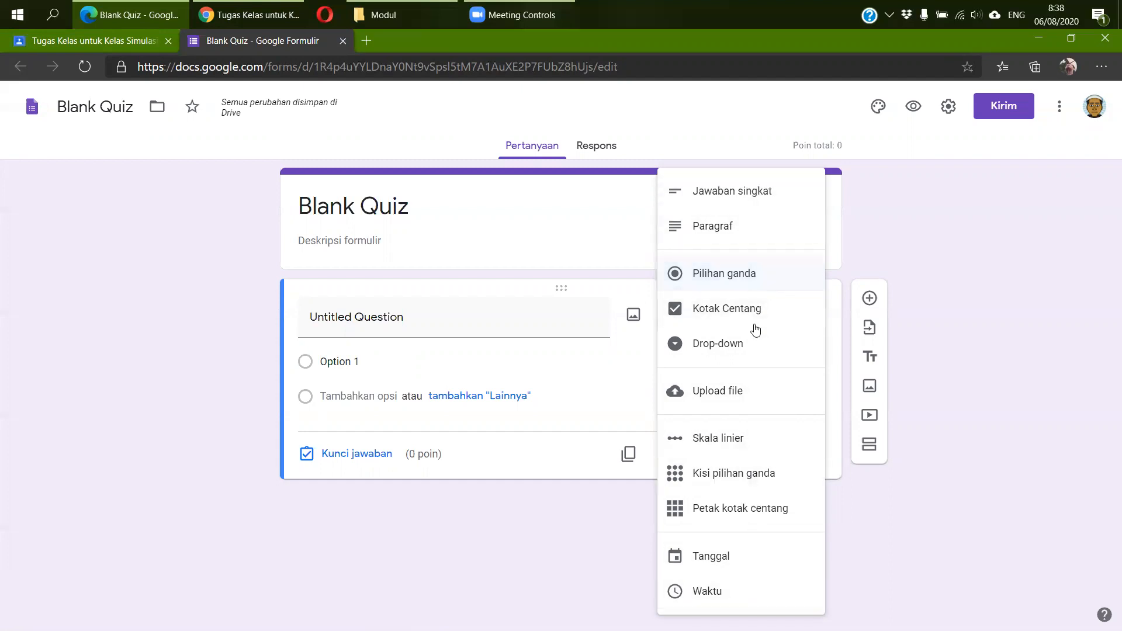
pyautogui.click(908, 510)
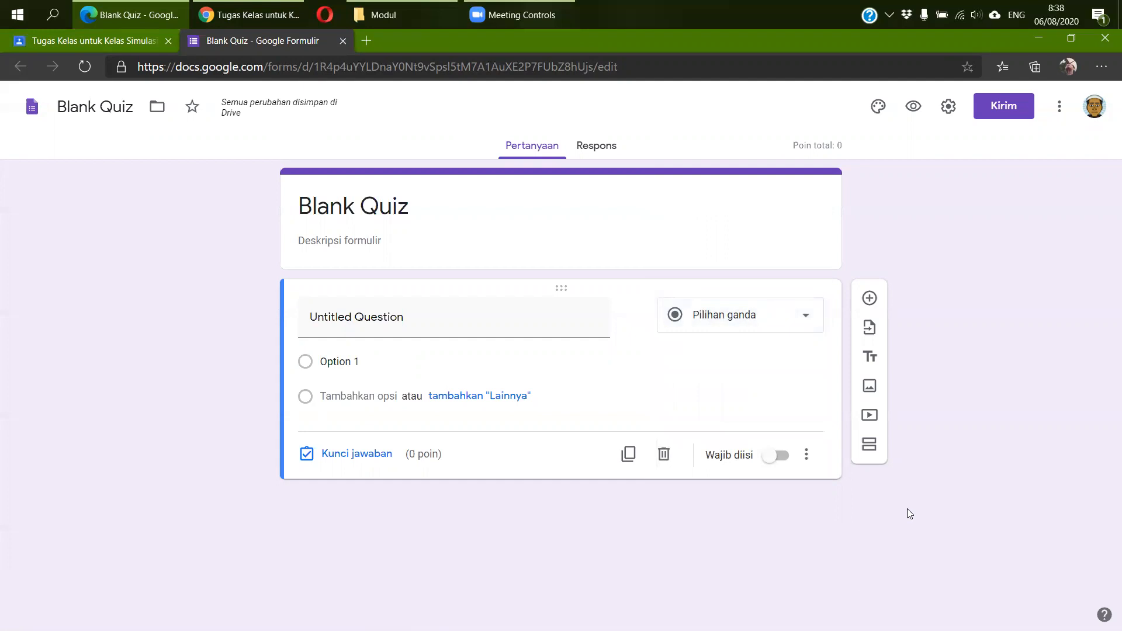
# - Enable Batasi ke 1 tanggapan in the general settings of the Blank Quiz form
pyautogui.click(950, 109)
pyautogui.click(948, 106)
pyautogui.click(949, 110)
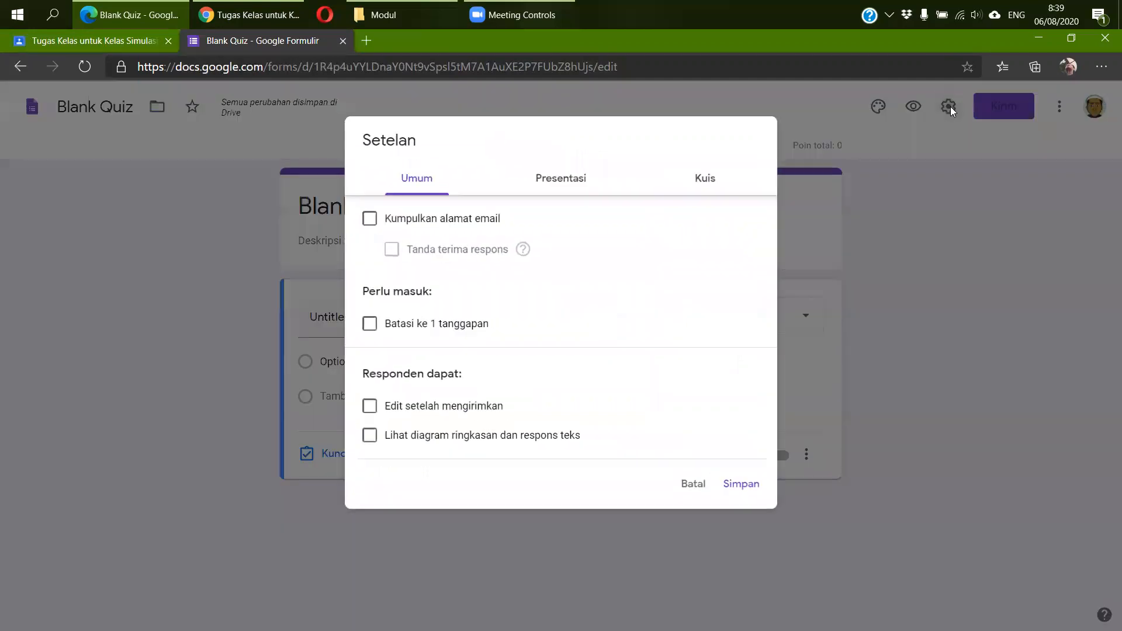
pyautogui.click(408, 329)
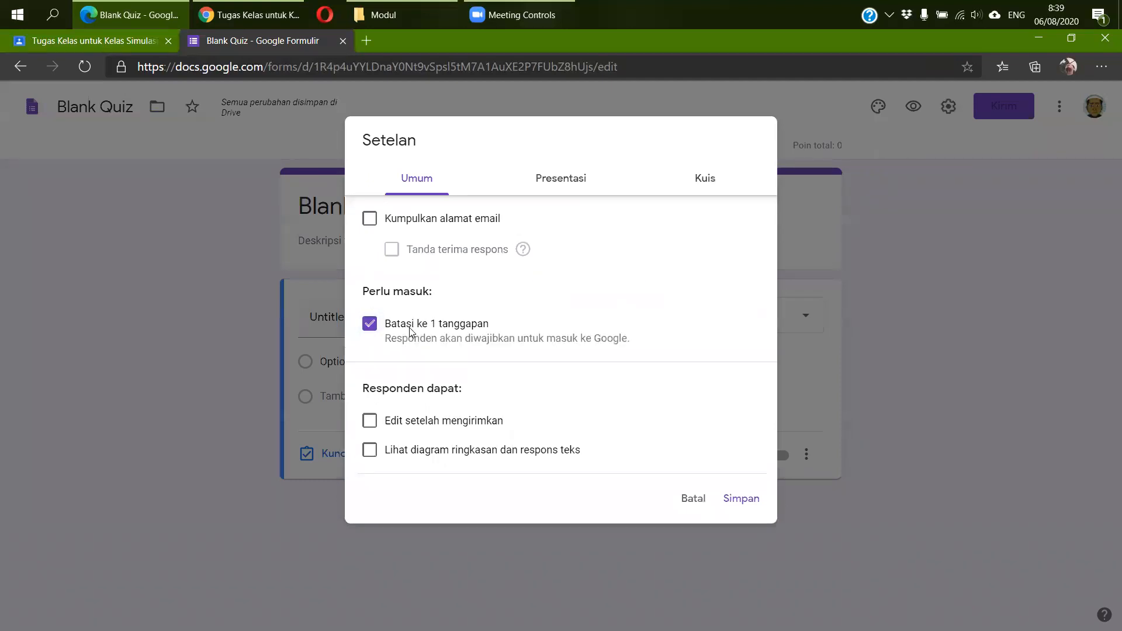
# - Try releasing grades after manual review, restore Segera setelah setiap pengiriman, and cancel the form settings
pyautogui.click(564, 184)
pyautogui.click(693, 186)
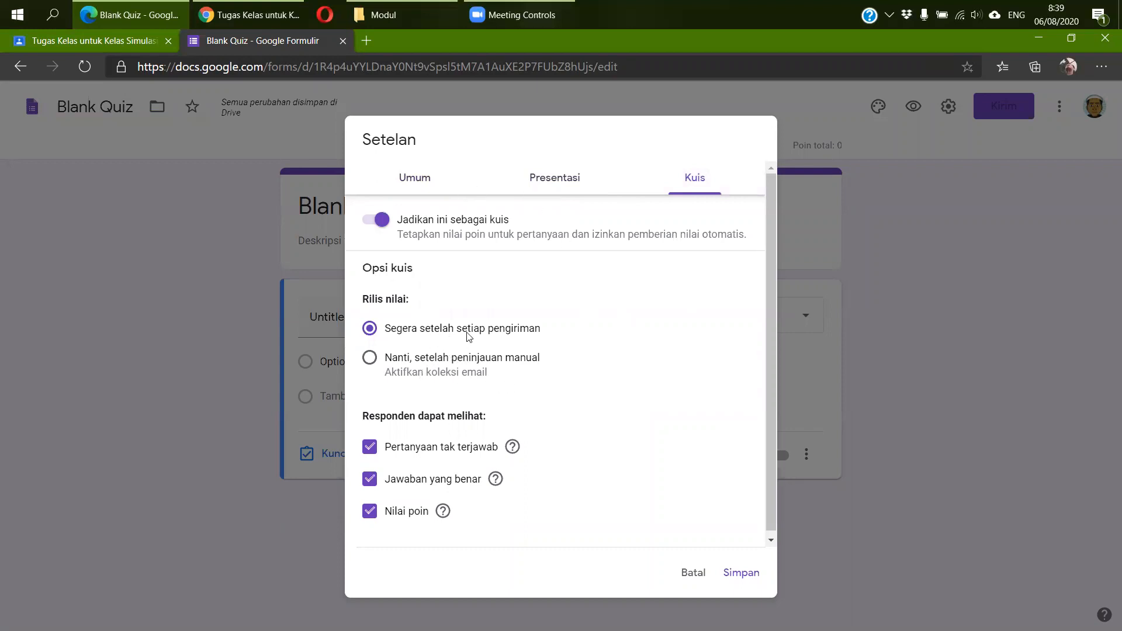
pyautogui.click(369, 360)
pyautogui.click(394, 333)
pyautogui.click(557, 181)
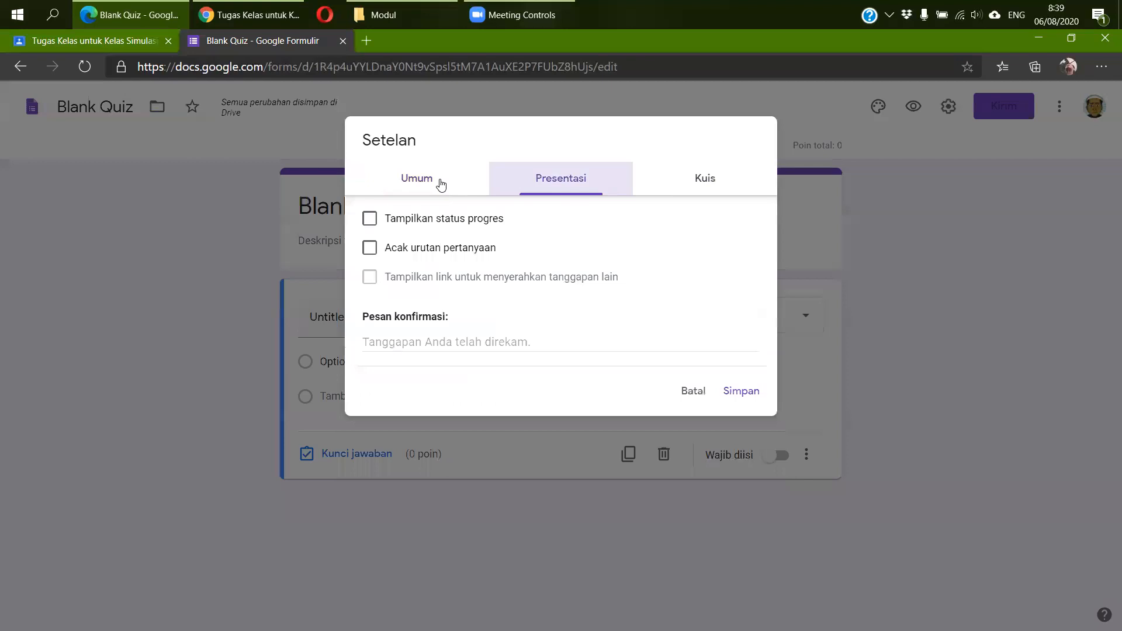
pyautogui.click(439, 180)
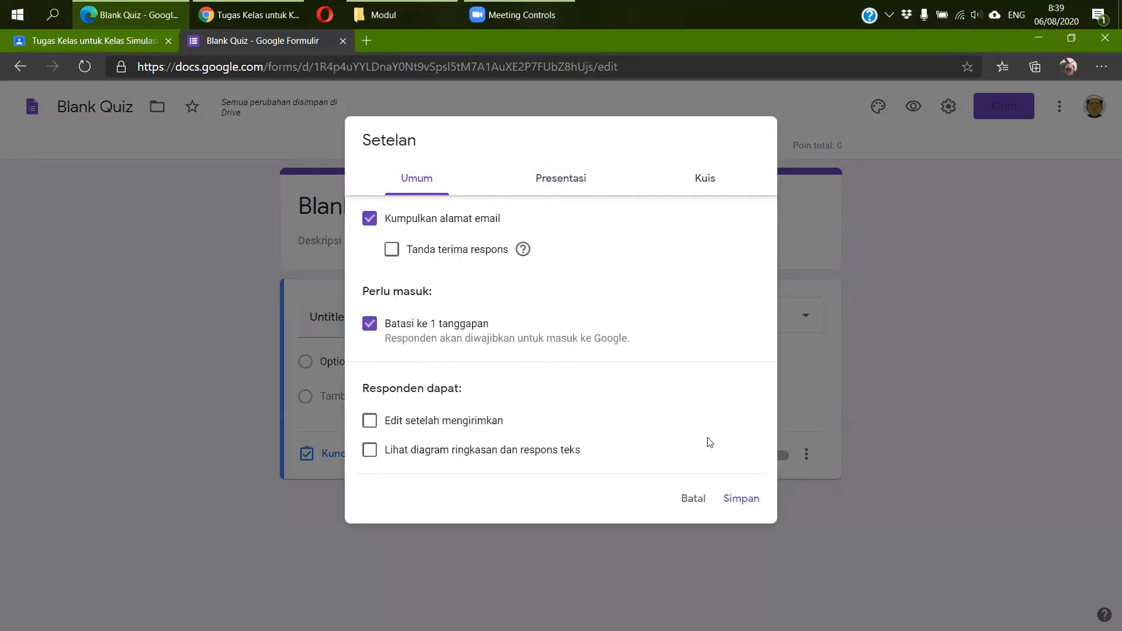
pyautogui.click(694, 499)
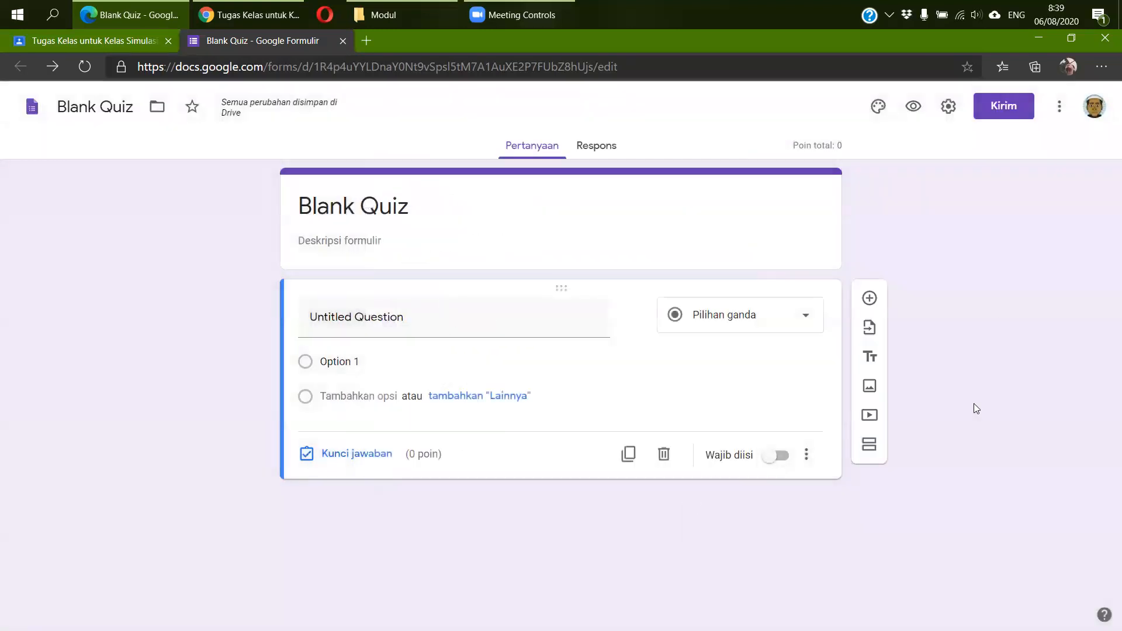
# - Close the Blank Quiz form, delete the draft quiz assignment, and return to the class Forum
pyautogui.hotkey('ctrl', 'w')
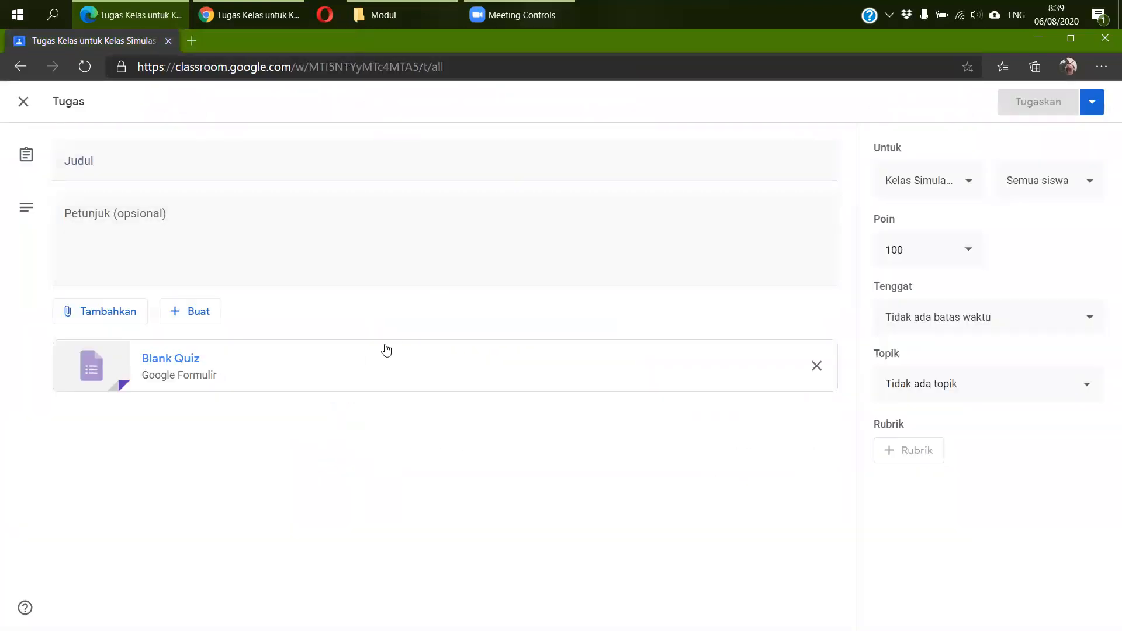
pyautogui.click(1094, 105)
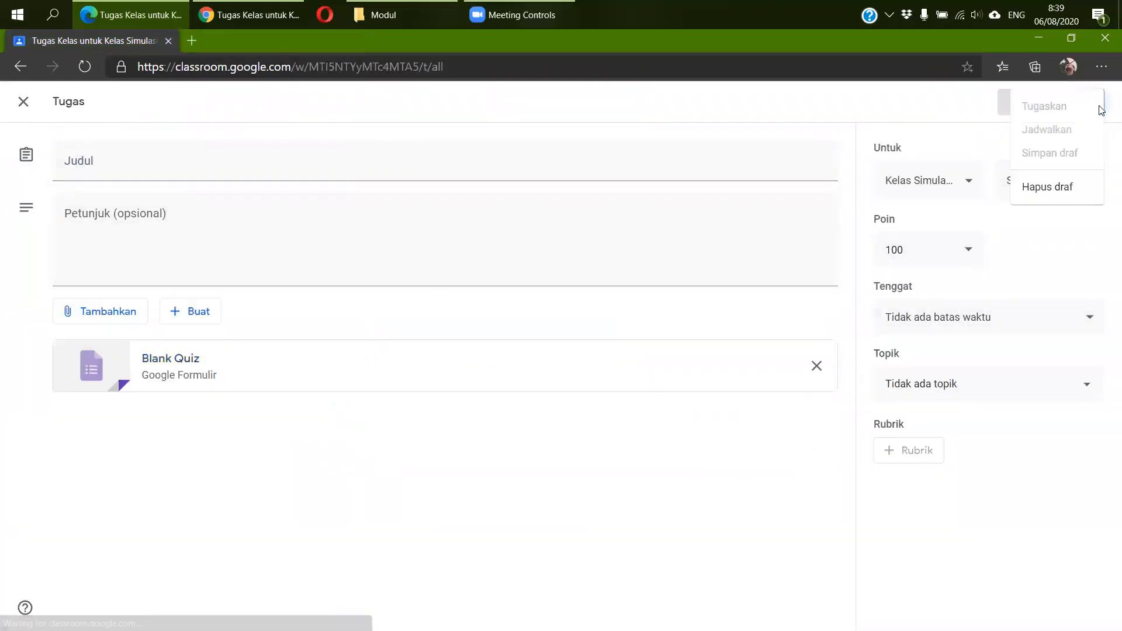
pyautogui.click(1044, 188)
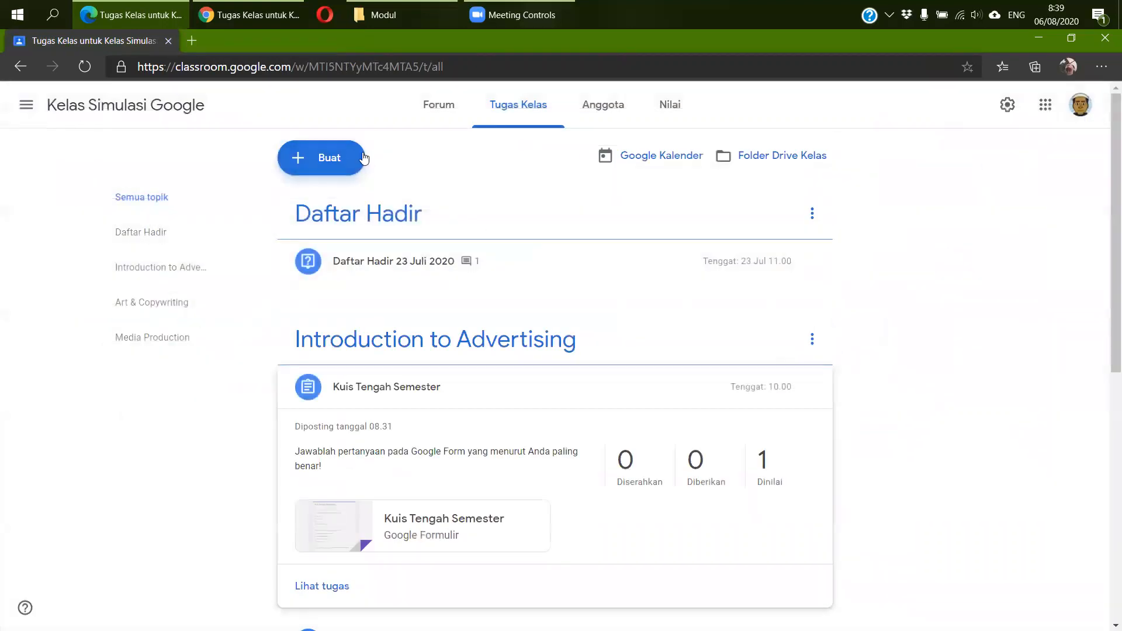
pyautogui.click(439, 105)
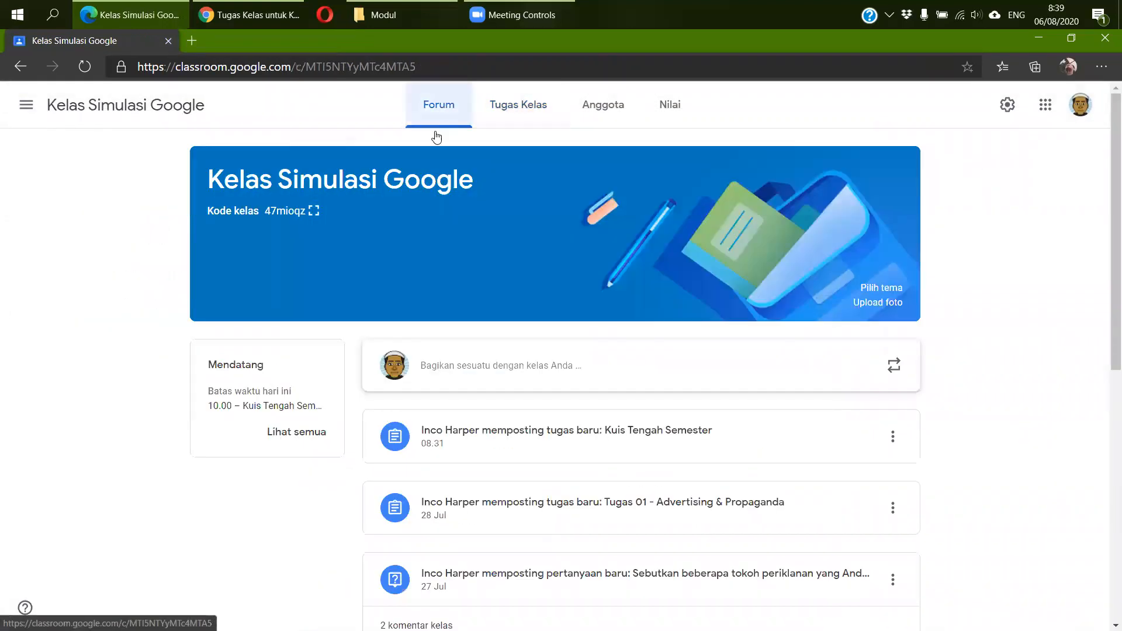